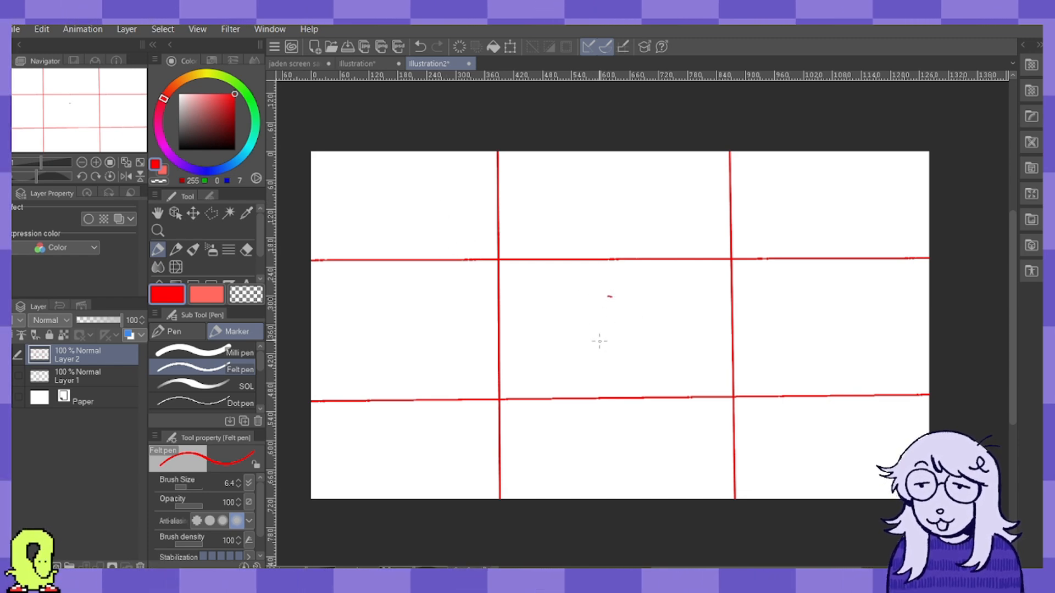
mouse_move(548, 331)
left_mouse_down()
mouse_move(535, 314)
mouse_move(561, 244)
mouse_move(543, 291)
left_mouse_up()
key("ctrl+z")
mouse_move(616, 207)
left_mouse_down()
mouse_move(565, 237)
mouse_move(607, 201)
left_mouse_up()
left_click_drag(596, 279, 568, 421)
left_click_drag(626, 283, 680, 417)
key("ctrl+z")
key("ctrl+z")
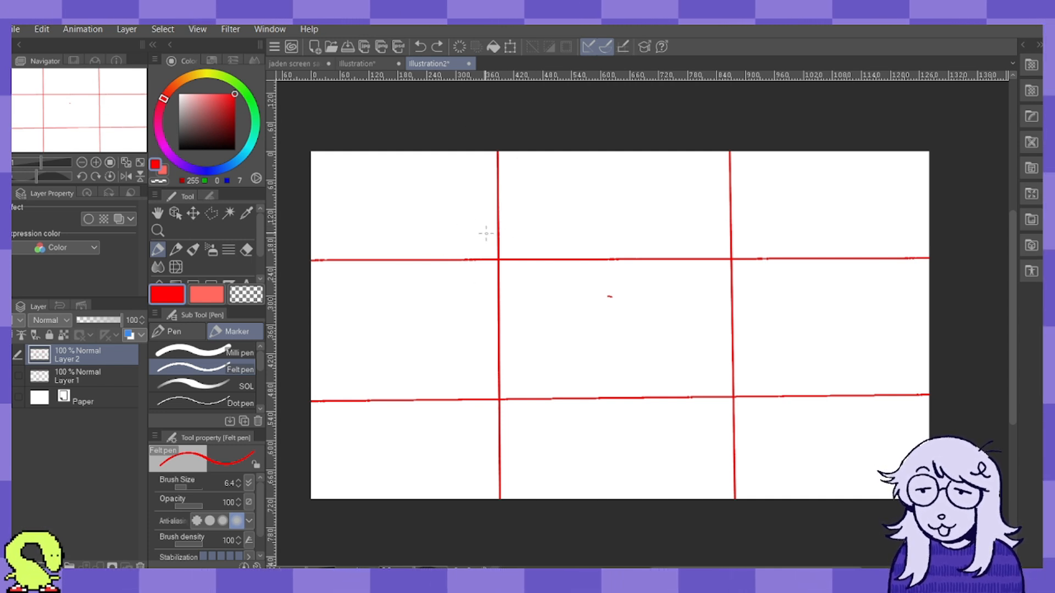
Sketch the head as a loose red Felt pen circle around the upper-right intersection of the rule-of-thirds guide lines.
left_click(157, 230)
left_click_drag(609, 276, 658, 278)
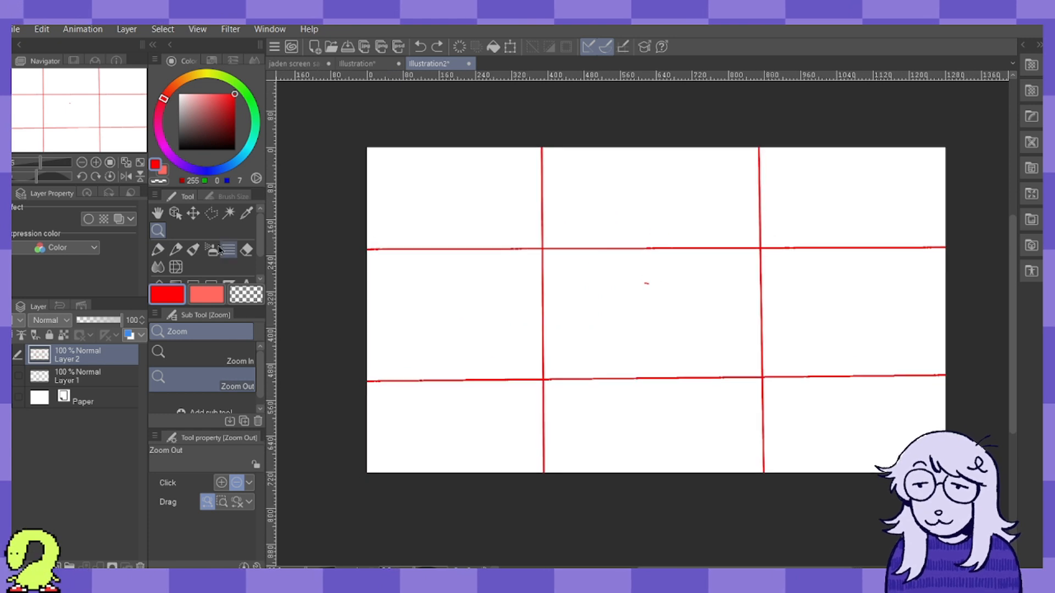
left_click(158, 249)
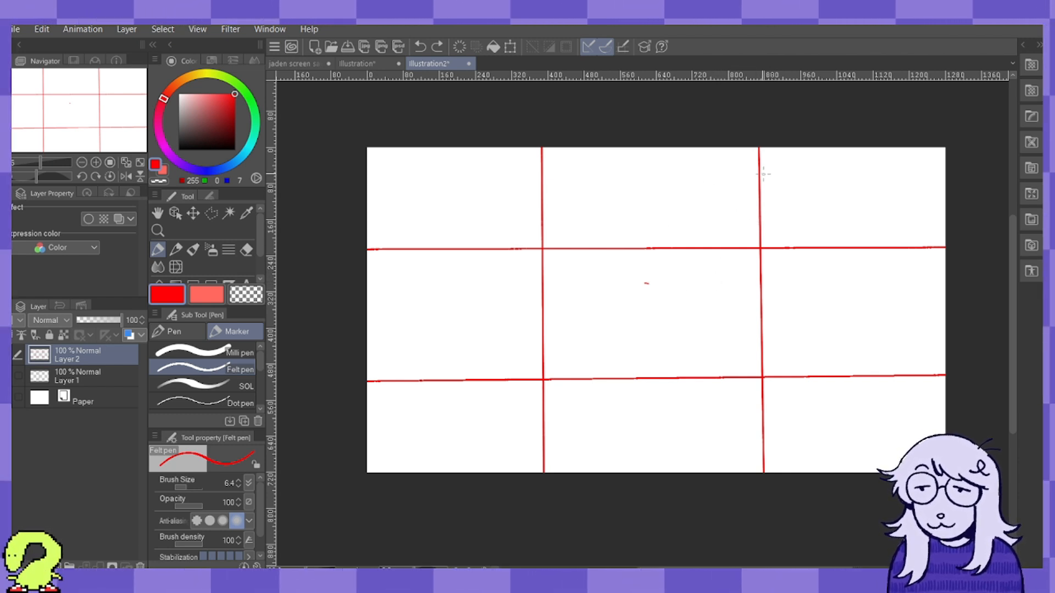
mouse_move(748, 184)
left_mouse_down()
mouse_move(714, 269)
mouse_move(796, 301)
mouse_move(827, 214)
mouse_move(720, 320)
mouse_move(816, 285)
left_mouse_up()
left_click_drag(712, 308, 831, 266)
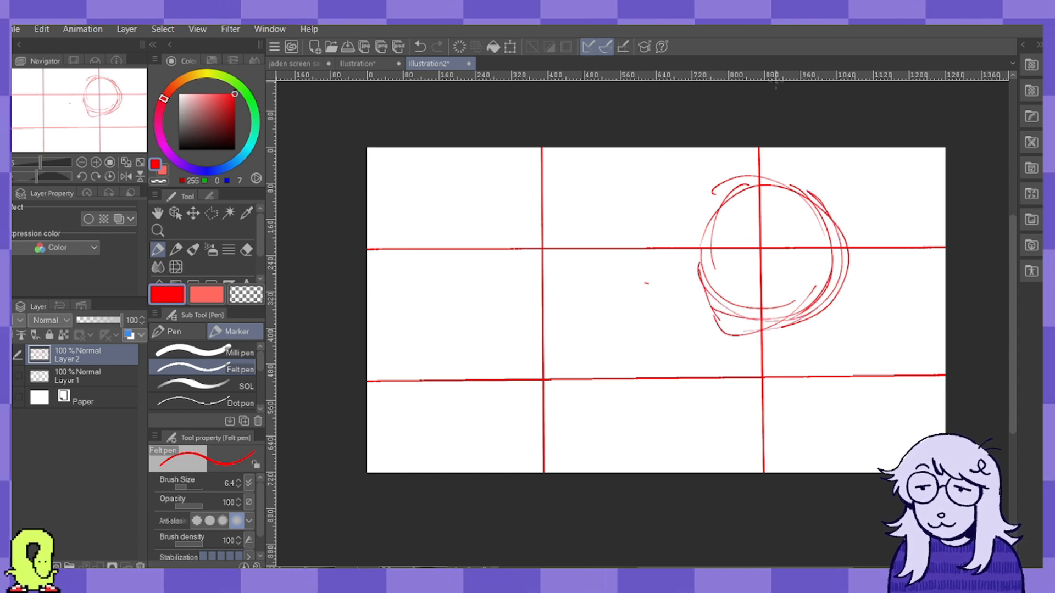
Sketch the tilted drawing board and the raised hand beside the head, and reinforce the head circle's outline.
mouse_move(683, 371)
left_mouse_down()
mouse_move(545, 410)
mouse_move(650, 363)
mouse_move(526, 407)
left_mouse_up()
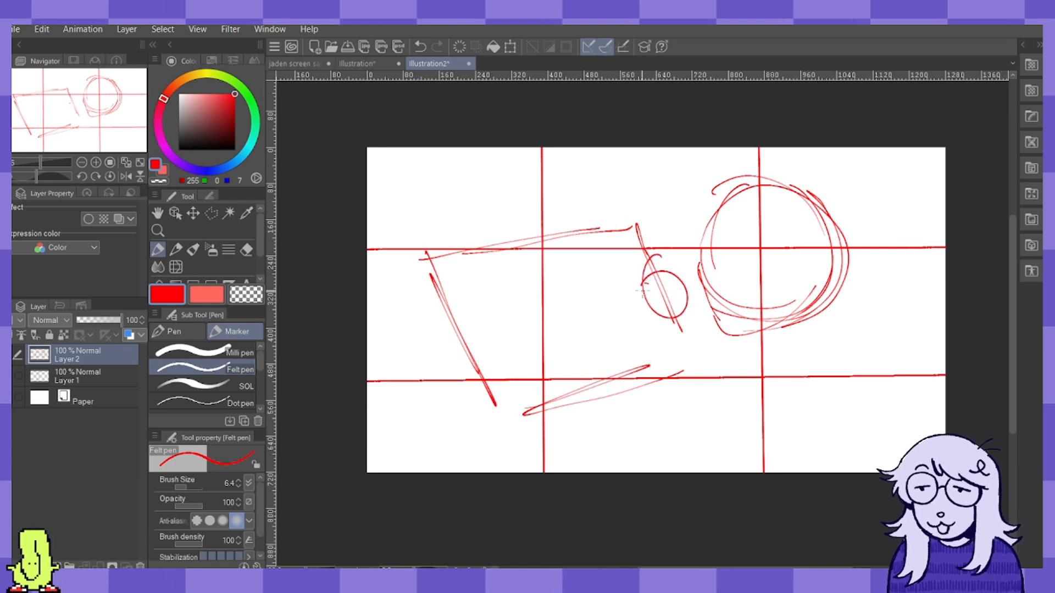
left_click_drag(649, 274, 659, 309)
left_click_drag(724, 319, 780, 329)
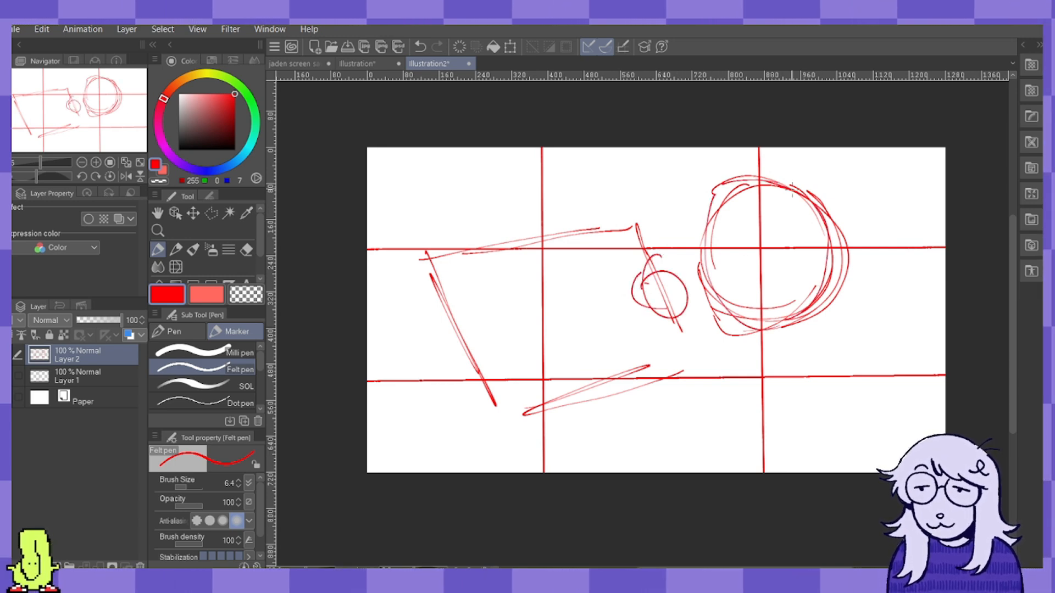
left_click_drag(720, 205, 710, 247)
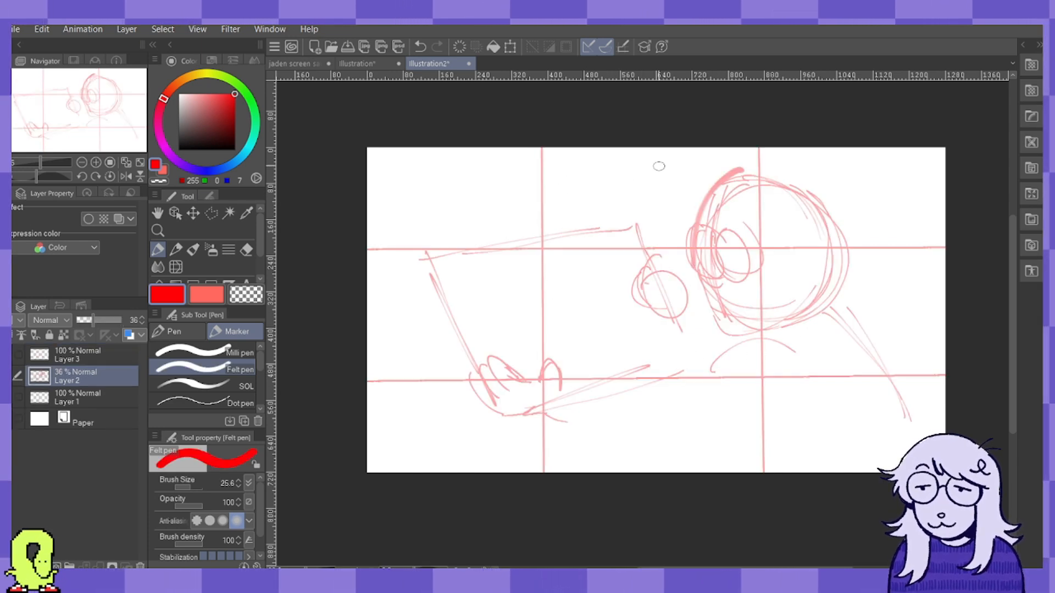
On Layer 3, redraw the head's outline over the faded rough with thick red Felt pen strokes at size 25.6.
left_click(94, 355)
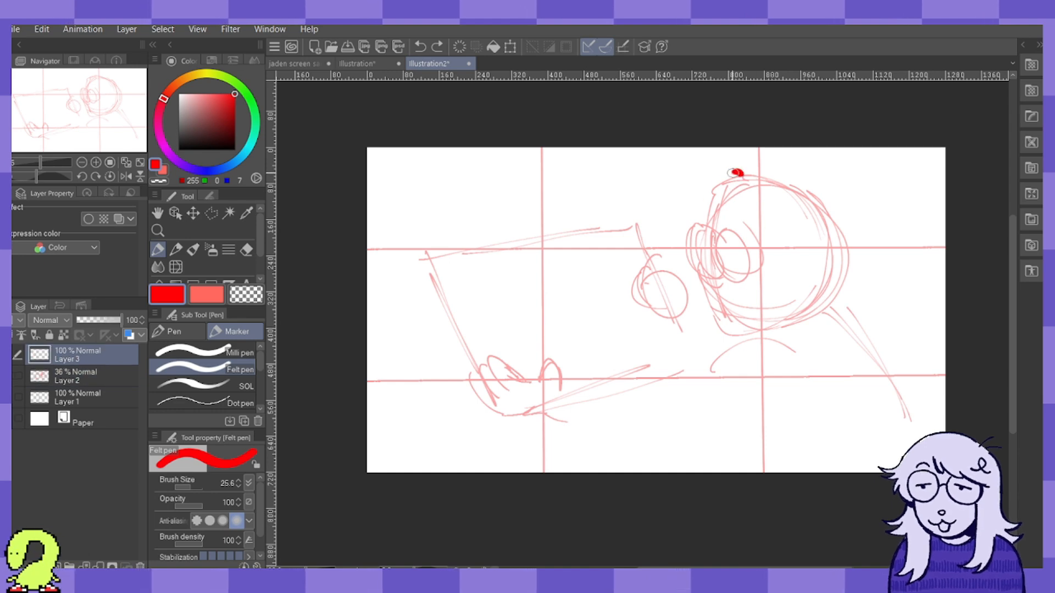
left_click_drag(739, 172, 689, 283)
left_click_drag(694, 223, 707, 322)
left_click_drag(693, 255, 729, 329)
mouse_move(684, 275)
left_mouse_down()
mouse_move(743, 349)
mouse_move(775, 340)
left_mouse_up()
mouse_move(697, 192)
left_mouse_down()
mouse_move(791, 175)
mouse_move(824, 211)
left_mouse_up()
left_click_drag(830, 214, 844, 291)
left_click_drag(769, 169, 850, 272)
left_click_drag(721, 180, 689, 258)
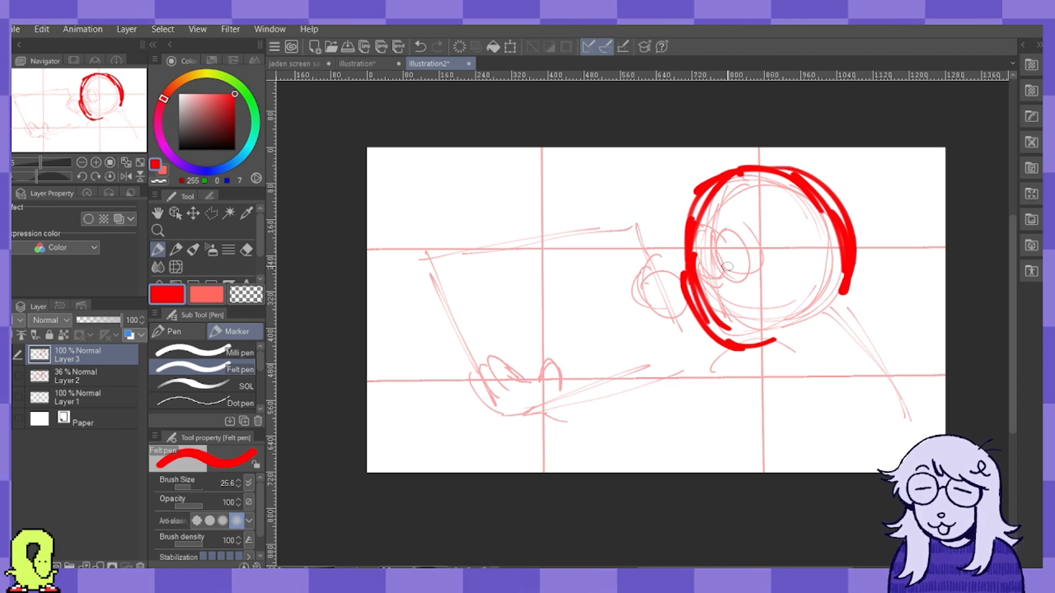
Sketch the glasses, the spiky fringe, the hair in front of the ear and the hair behind the head in thick red.
left_click_drag(668, 237, 683, 301)
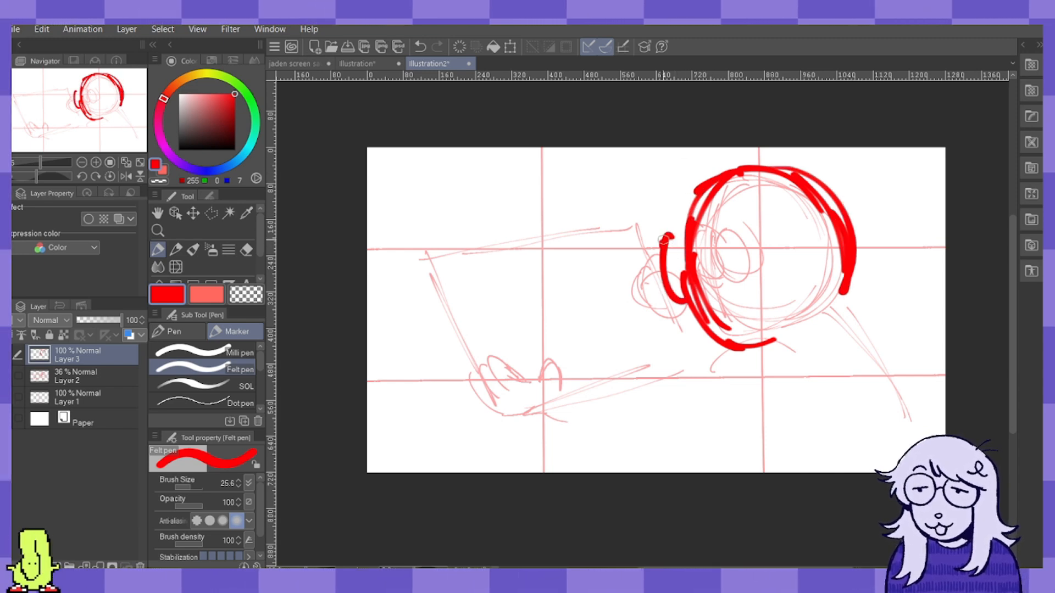
left_click_drag(697, 192, 709, 181)
left_click_drag(701, 167, 671, 180)
left_click_drag(667, 188, 628, 234)
left_click_drag(630, 247, 660, 241)
left_click_drag(708, 182, 738, 276)
mouse_move(709, 224)
left_mouse_down()
mouse_move(758, 284)
mouse_move(746, 318)
left_mouse_up()
mouse_move(844, 195)
left_mouse_down()
mouse_move(867, 317)
mouse_move(921, 345)
left_mouse_up()
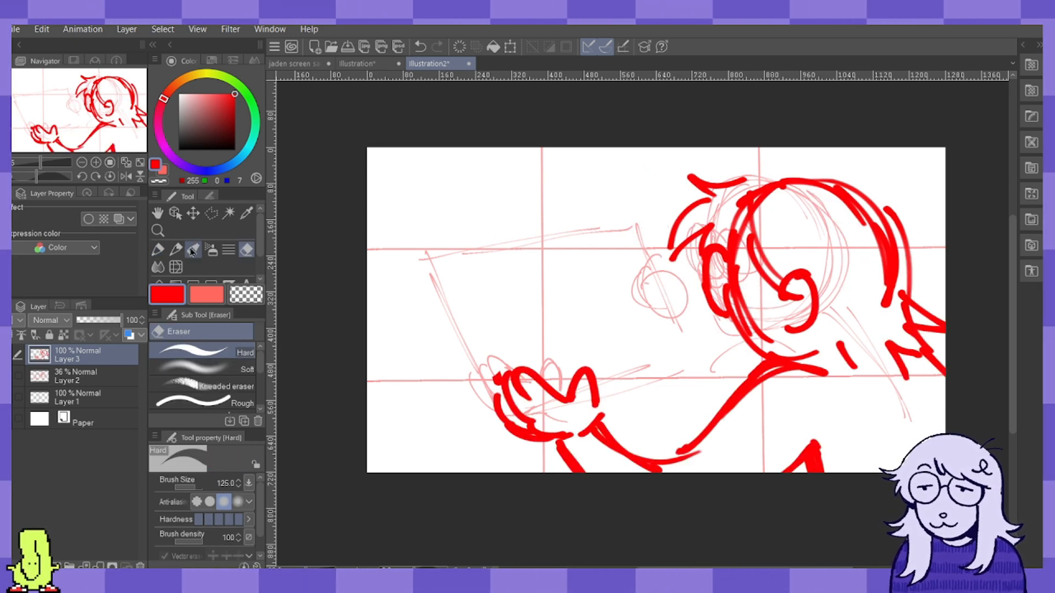
Outline a larger tilted drawing board in front of the character with thick red Felt pen strokes.
key("p")
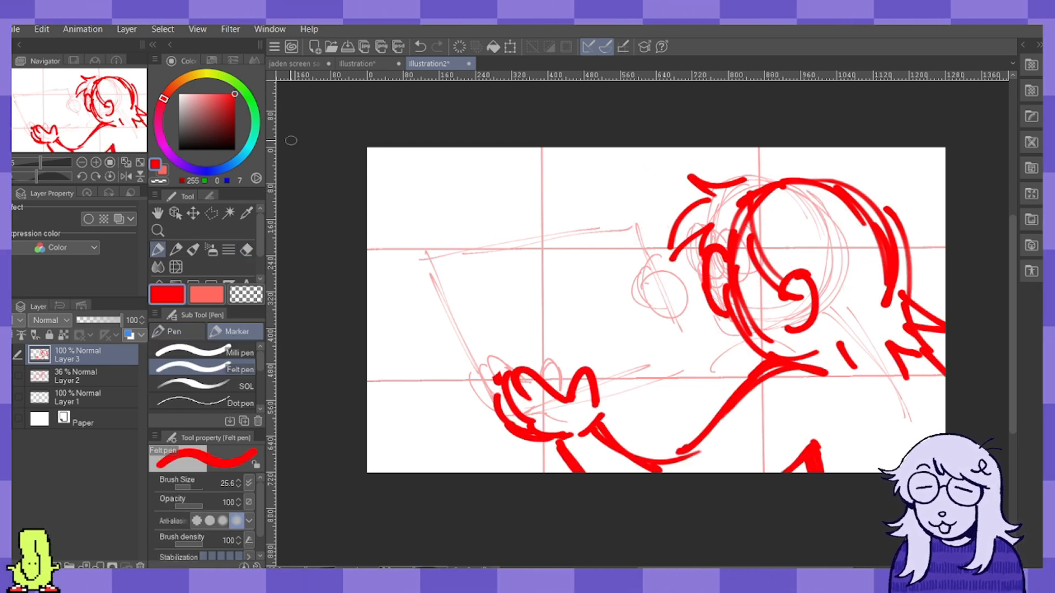
left_click_drag(544, 196, 374, 232)
left_click_drag(373, 285, 456, 421)
left_click_drag(457, 426, 478, 421)
left_click_drag(683, 365, 705, 361)
left_click_drag(519, 198, 653, 179)
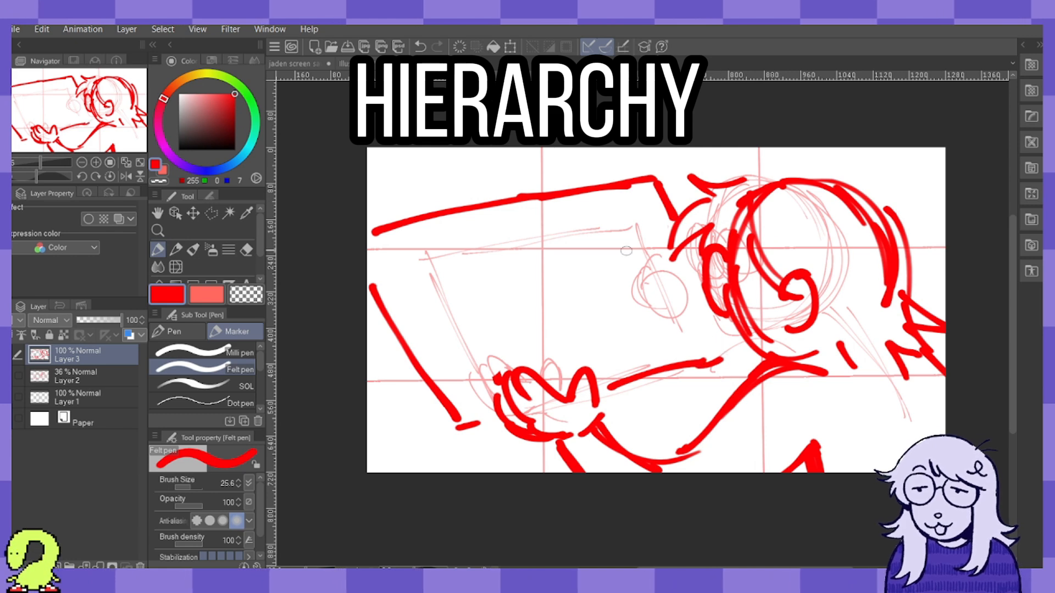
Shade the area below the raised hand and thicken the drawing board's side and lower edges in red.
mouse_move(643, 274)
left_mouse_down()
mouse_move(638, 310)
mouse_move(623, 285)
mouse_move(656, 277)
mouse_move(663, 238)
mouse_move(650, 309)
mouse_move(625, 283)
mouse_move(654, 301)
mouse_move(656, 283)
mouse_move(692, 346)
mouse_move(736, 375)
left_mouse_up()
left_click_drag(725, 331, 745, 374)
left_click_drag(377, 286, 466, 436)
left_click_drag(406, 368, 383, 311)
left_click_drag(608, 398, 657, 378)
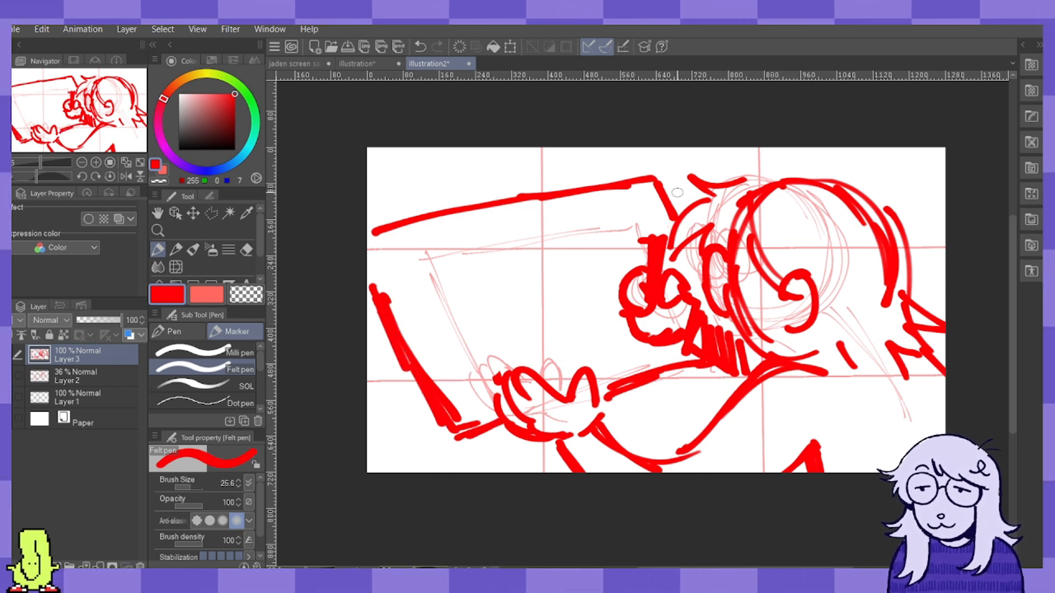
Transform the red sketch on Layer 3 by moving it slightly down on the canvas.
key("ctrl+t")
left_click_drag(608, 266, 611, 302)
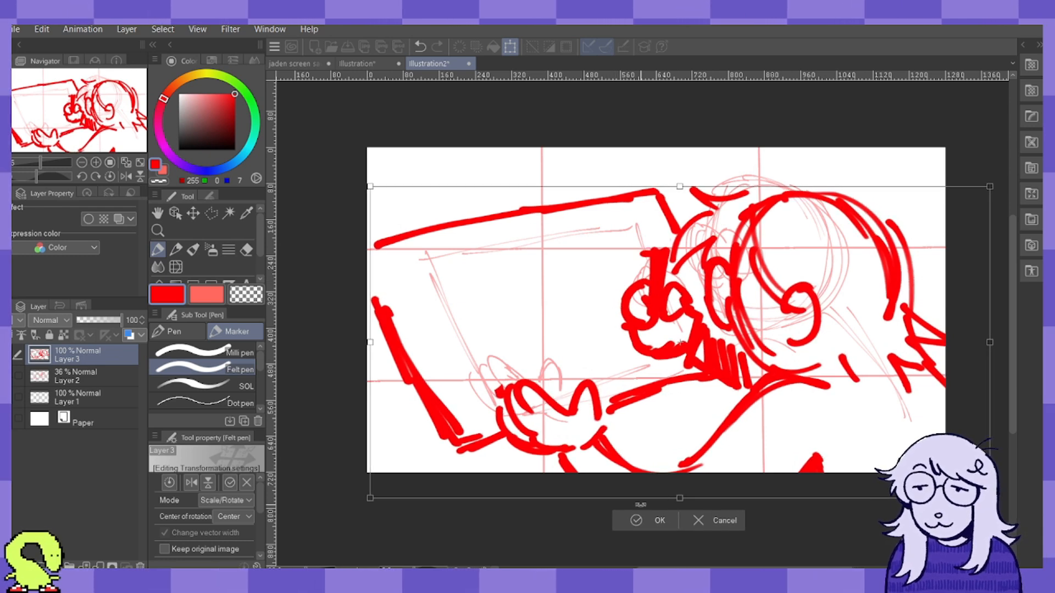
key("Return")
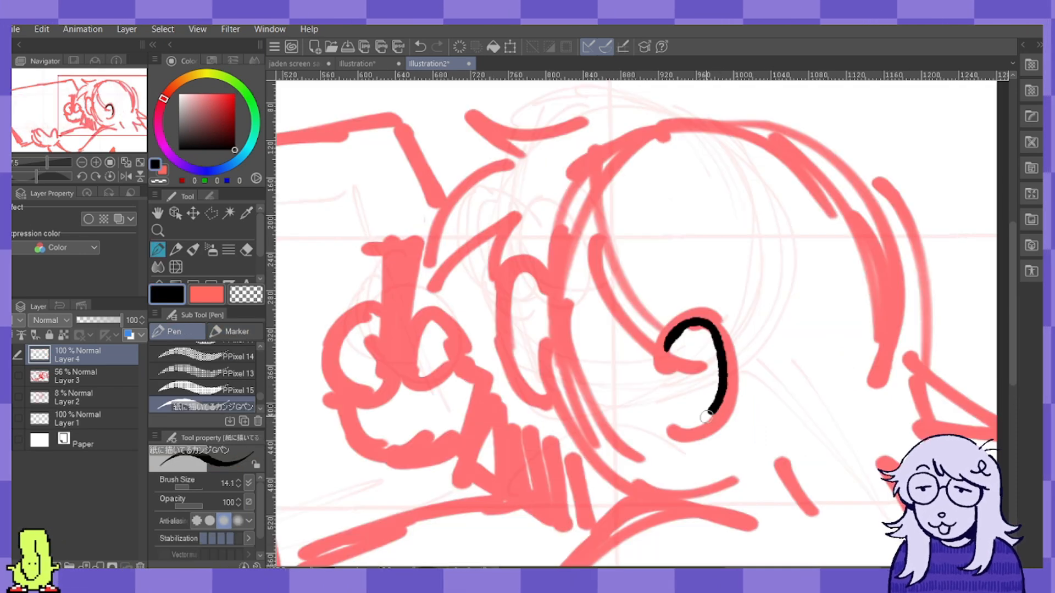
Ink the character's spiky fringe over the forehead in black on Layer 4.
mouse_move(618, 126)
left_mouse_down()
mouse_move(536, 123)
mouse_move(564, 120)
mouse_move(524, 130)
mouse_move(466, 108)
mouse_move(474, 122)
mouse_move(509, 131)
mouse_move(476, 153)
mouse_move(421, 232)
left_mouse_up()
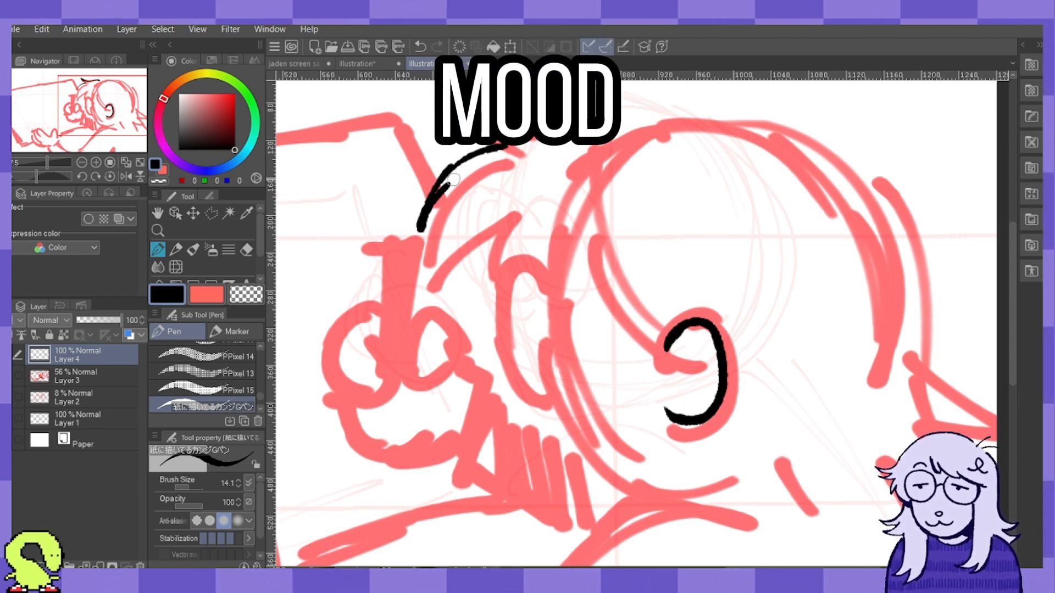
left_click_drag(457, 181, 460, 285)
left_click_drag(479, 206, 475, 291)
key("ctrl+z")
key("ctrl+z")
left_click_drag(446, 222, 442, 273)
mouse_move(444, 275)
left_mouse_down()
mouse_move(501, 218)
mouse_move(501, 261)
left_mouse_up()
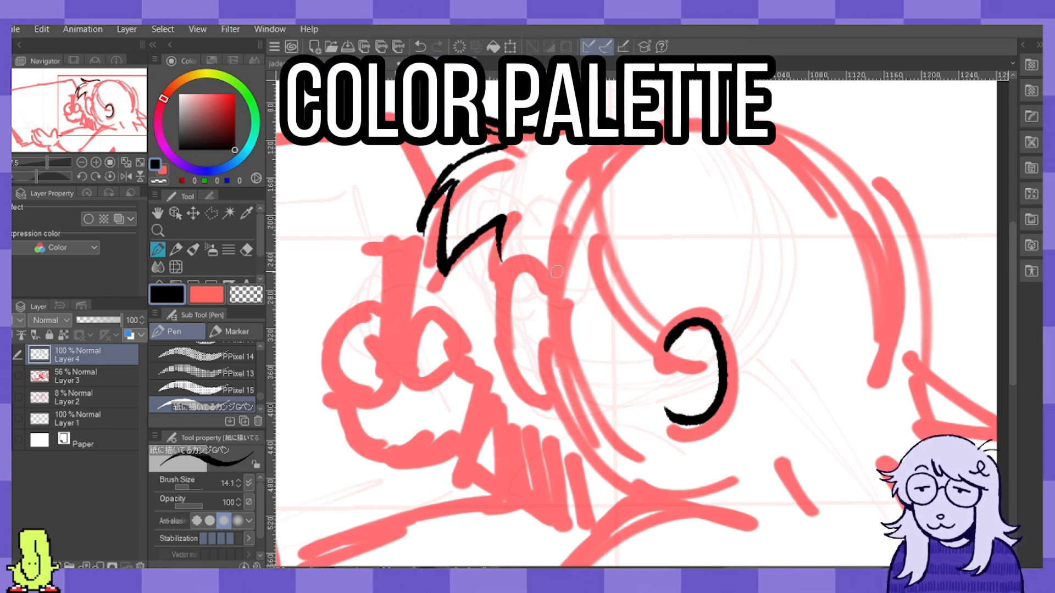
Ink the hair strands at the temple, the ear's inner fold and the pointed sideburn in black.
left_click_drag(558, 282, 612, 305)
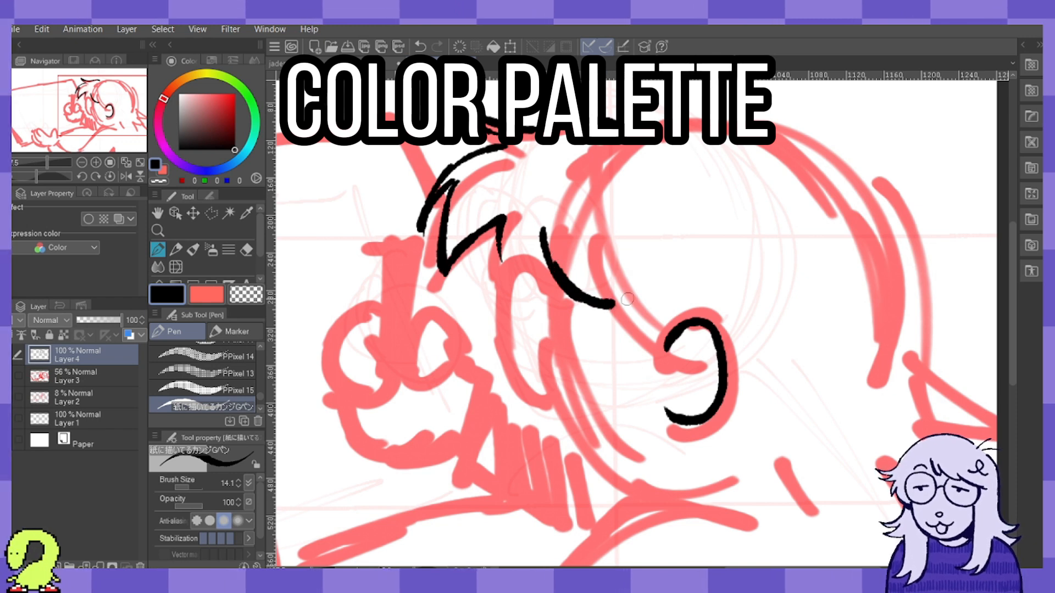
mouse_move(598, 265)
left_mouse_down()
mouse_move(637, 347)
mouse_move(602, 399)
left_mouse_up()
key("ctrl+z")
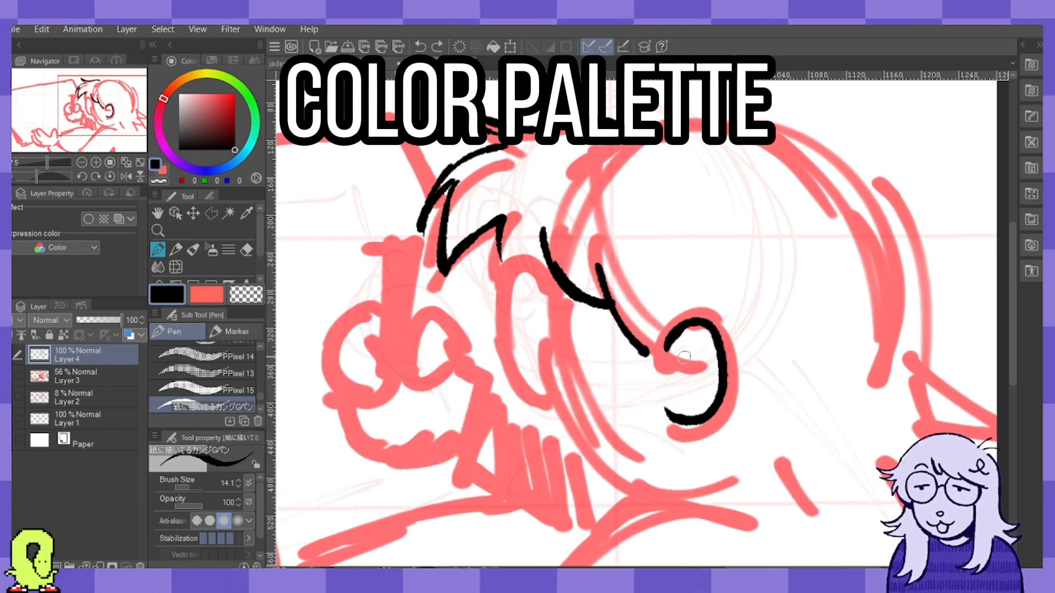
mouse_move(695, 336)
left_mouse_down()
mouse_move(677, 367)
mouse_move(680, 390)
left_mouse_up()
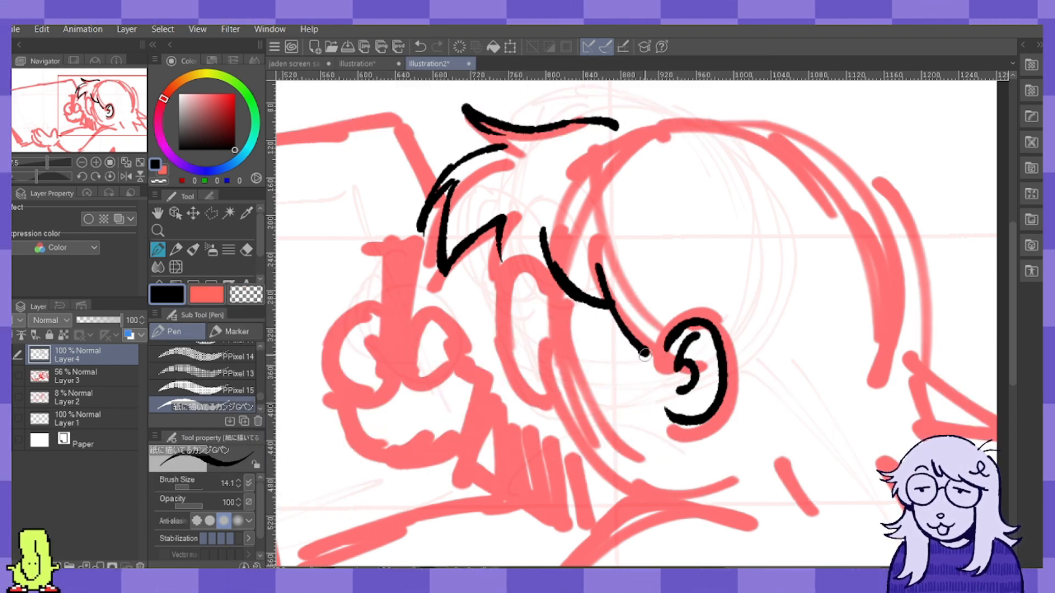
left_click_drag(650, 355, 592, 374)
left_click_drag(641, 438, 667, 348)
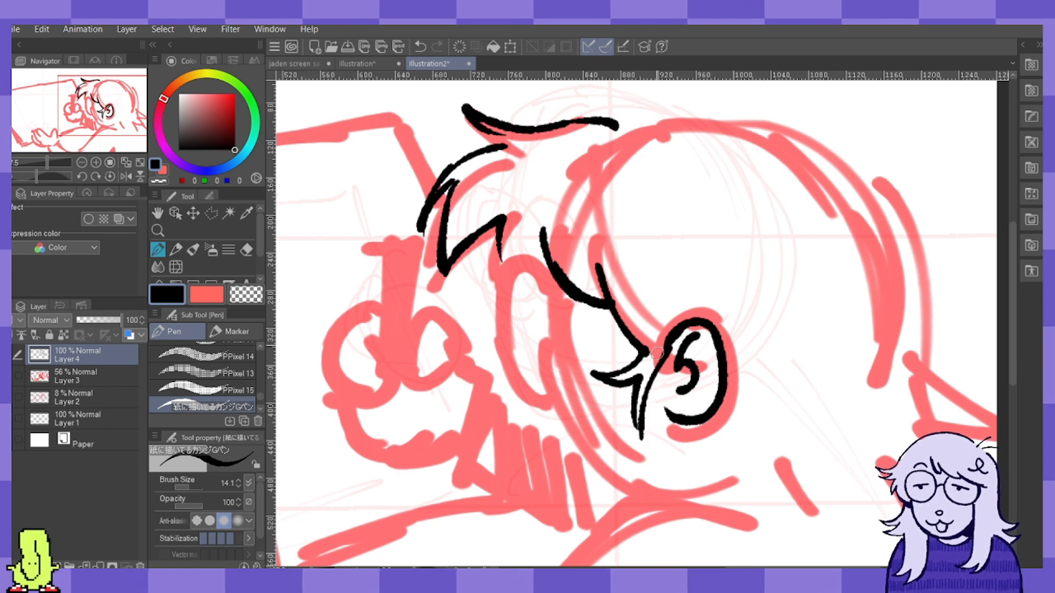
Ink the glasses lens, the dot eye and the face profile down along the jaw in black.
mouse_move(548, 277)
left_mouse_down()
mouse_move(499, 286)
mouse_move(517, 387)
left_mouse_up()
mouse_move(501, 288)
left_mouse_down()
mouse_move(527, 398)
mouse_move(558, 389)
left_mouse_up()
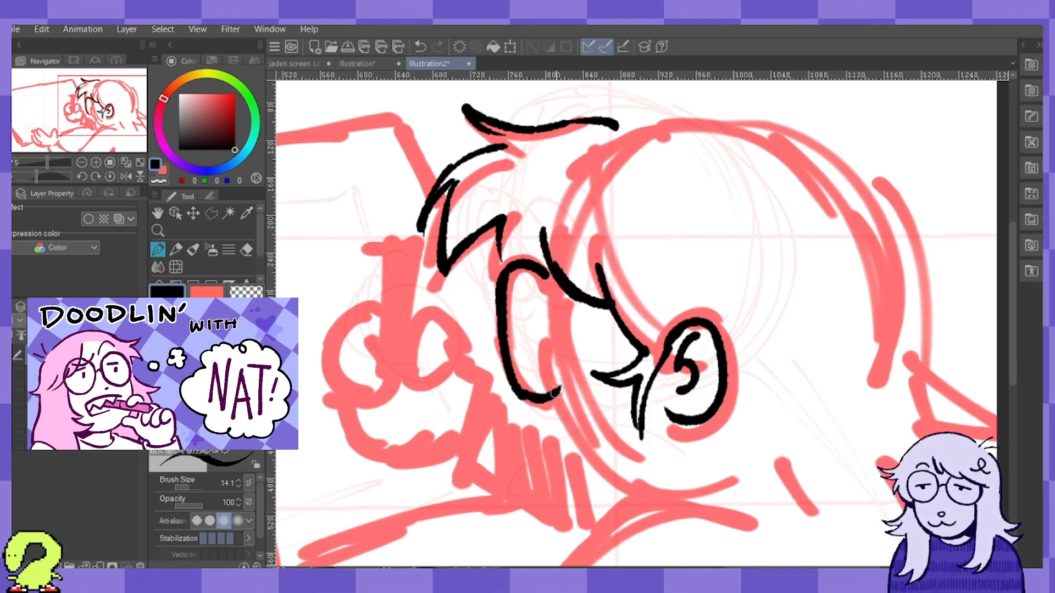
left_click(544, 318)
left_click_drag(550, 277, 549, 294)
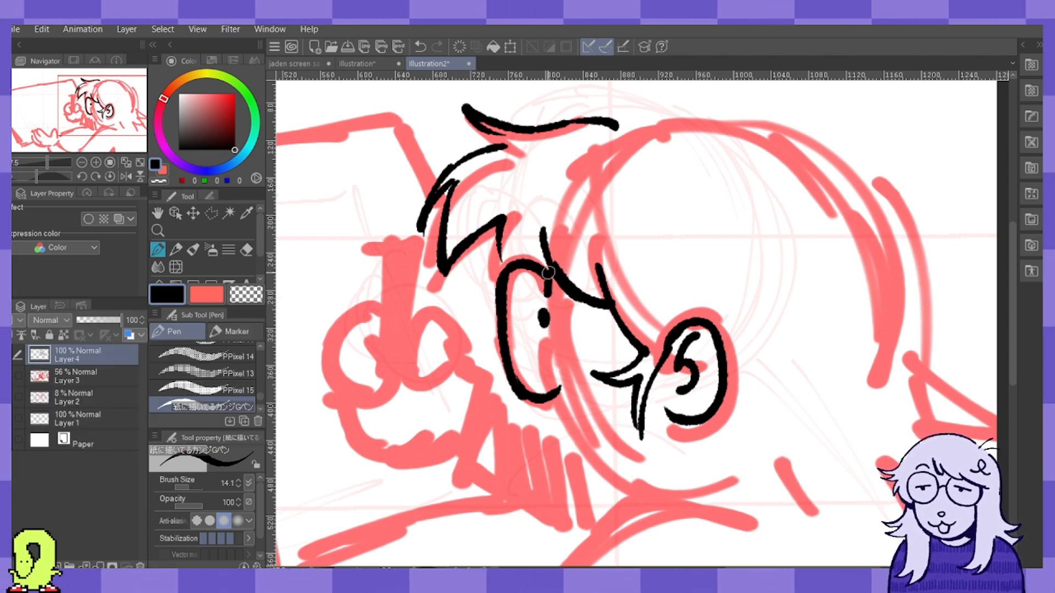
left_click_drag(546, 346, 566, 421)
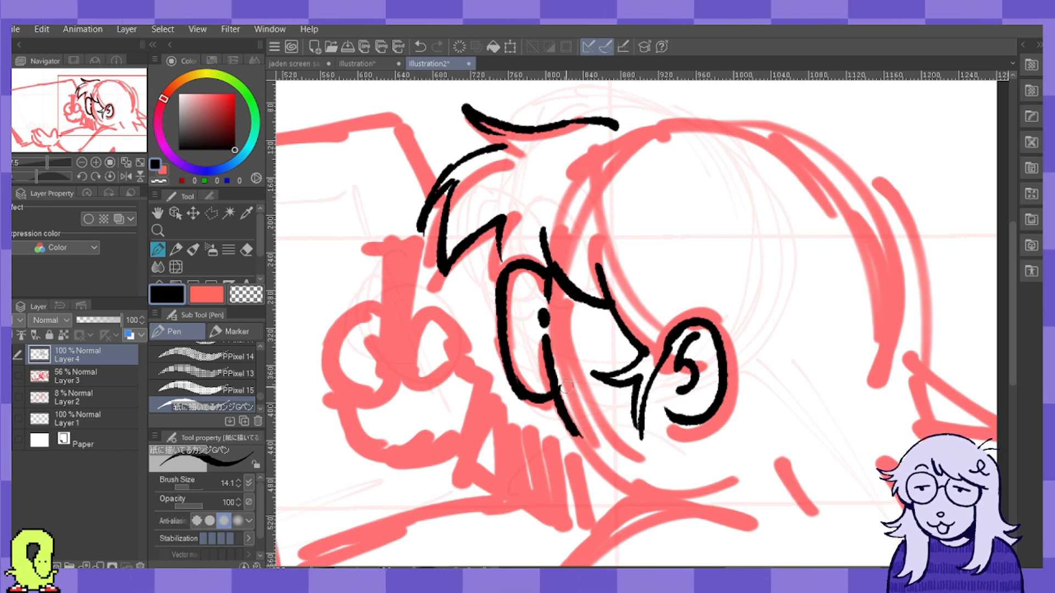
left_click_drag(577, 439, 670, 493)
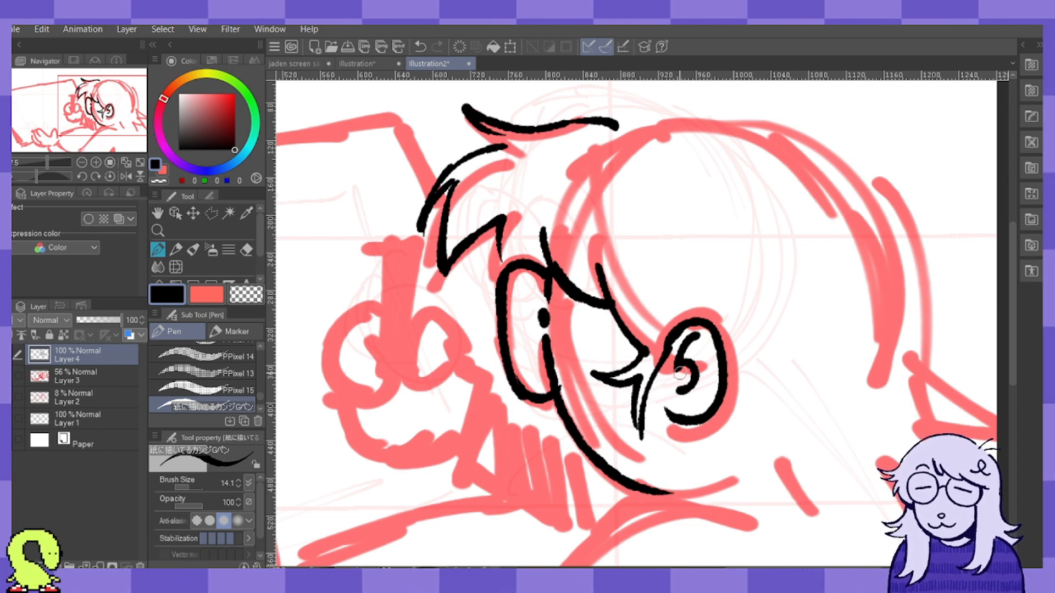
Ink the thumb of the character's lower hand in black over the red sketch.
left_click(158, 230)
left_click(601, 223)
left_click(601, 224)
left_click(602, 223)
left_click_drag(603, 222, 703, 225)
mouse_move(593, 332)
left_mouse_down()
mouse_move(631, 302)
mouse_move(715, 297)
left_mouse_up()
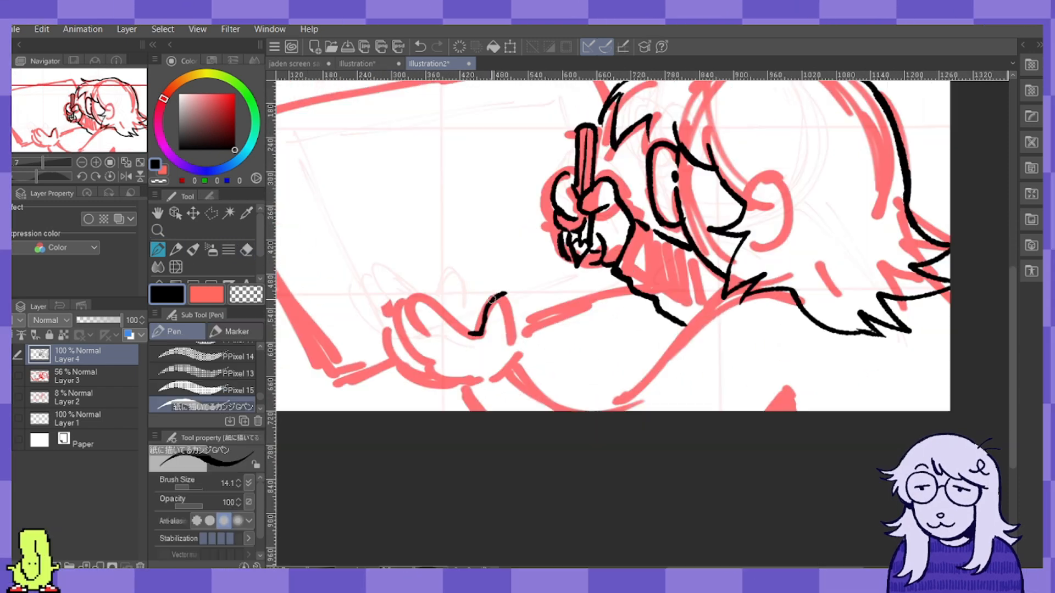
mouse_move(492, 298)
left_mouse_down()
mouse_move(512, 301)
mouse_move(508, 365)
left_mouse_up()
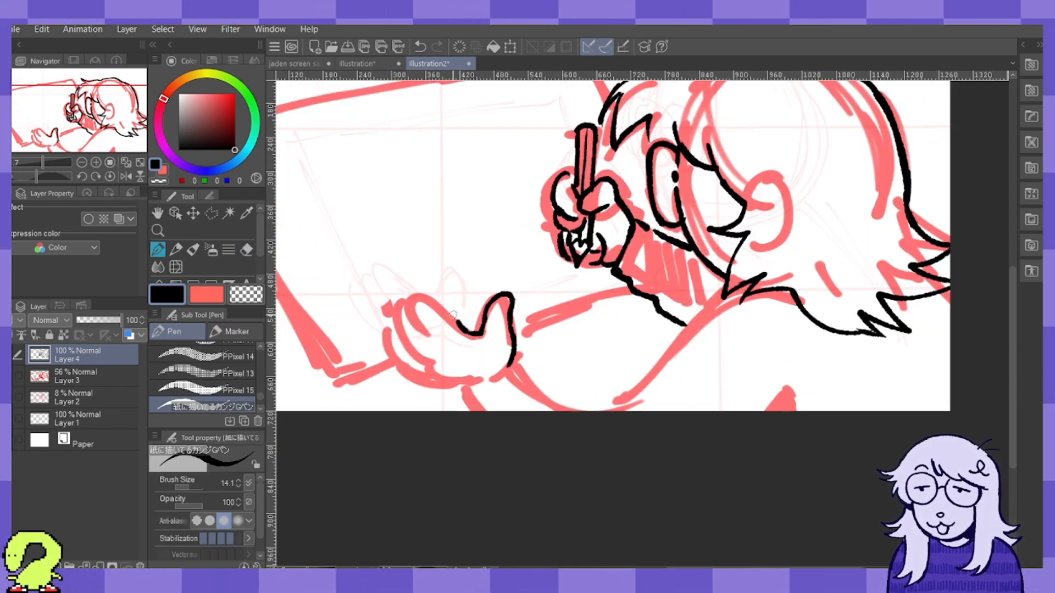
mouse_move(1014, 312)
left_mouse_down()
mouse_move(1004, 267)
mouse_move(1006, 295)
left_mouse_up()
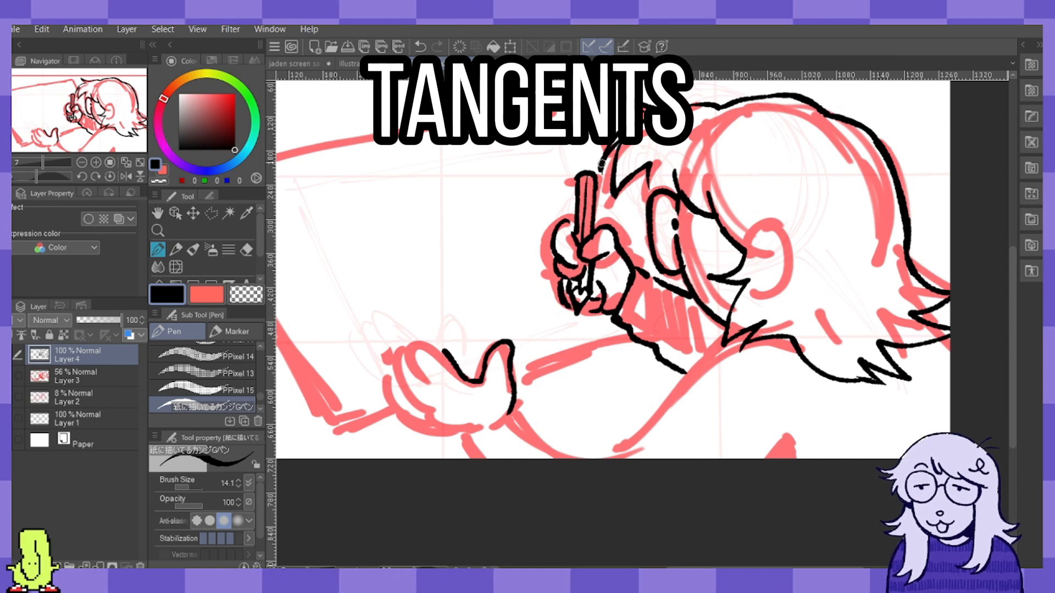
mouse_move(443, 193)
left_mouse_down()
mouse_move(496, 189)
mouse_move(541, 144)
left_mouse_up()
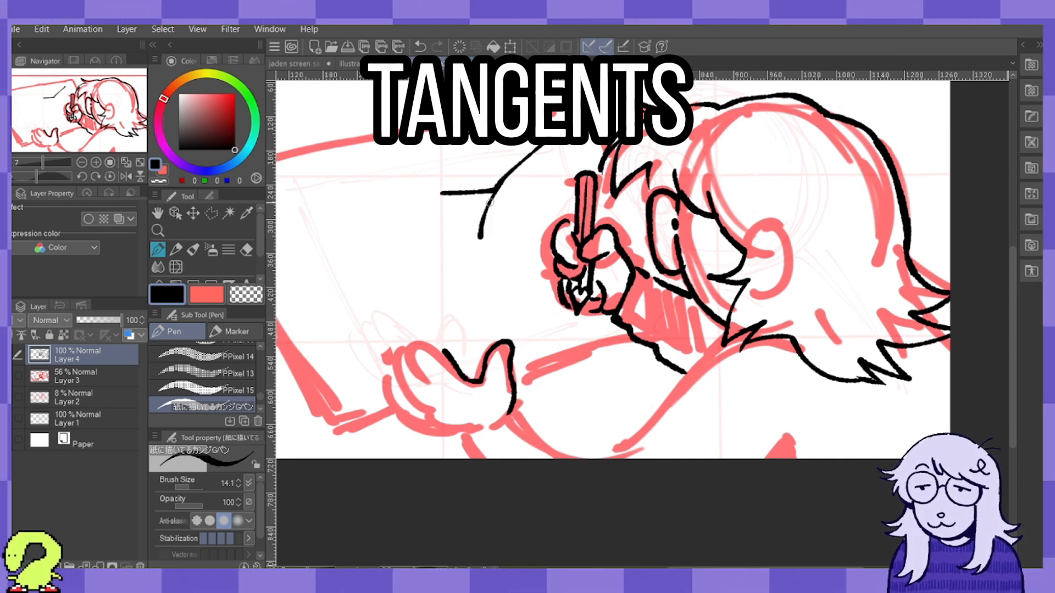
left_click_drag(479, 237, 566, 156)
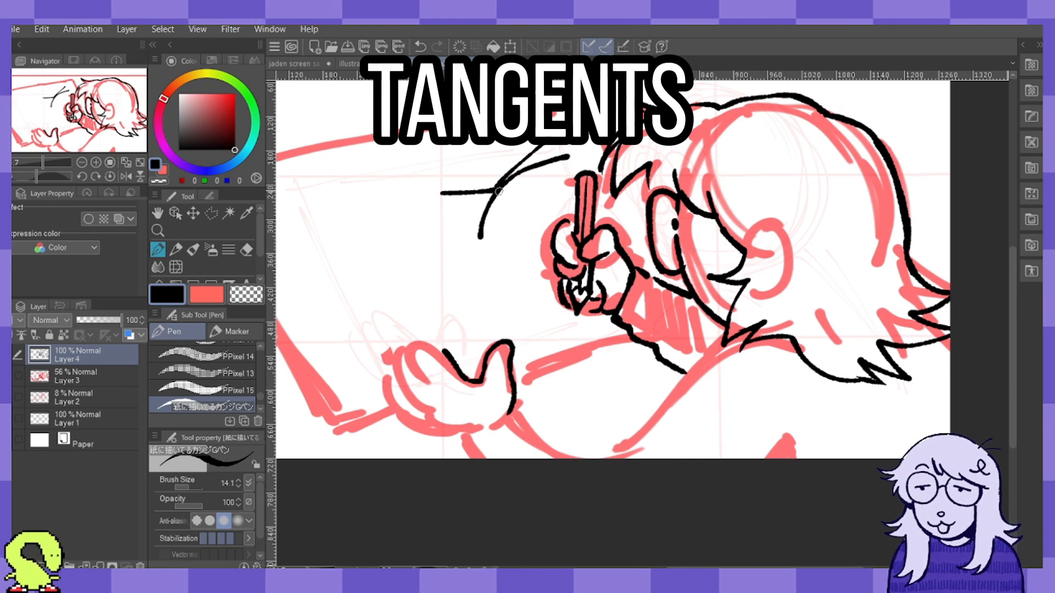
key("ctrl+z")
key("ctrl+z")
key("ctrl+z")
mouse_move(412, 160)
left_mouse_down()
mouse_move(412, 232)
mouse_move(424, 160)
mouse_move(414, 157)
mouse_move(442, 164)
mouse_move(447, 192)
mouse_move(488, 182)
left_mouse_up()
key("ctrl+z")
mouse_move(437, 133)
left_mouse_down()
mouse_move(455, 214)
mouse_move(492, 190)
mouse_move(478, 164)
left_mouse_up()
key("ctrl+z")
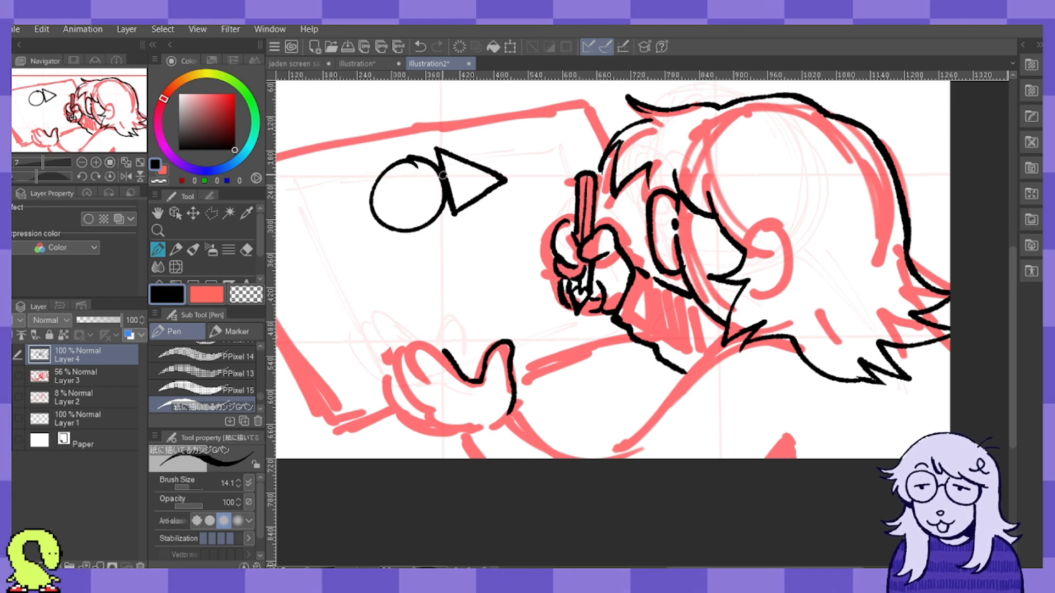
Draw two more circle-and-triangle examples below the first on the board, one pair nearly touching and one clearly separated.
mouse_move(419, 264)
left_mouse_down()
mouse_move(473, 262)
mouse_move(441, 243)
mouse_move(462, 246)
mouse_move(464, 225)
mouse_move(503, 257)
left_mouse_up()
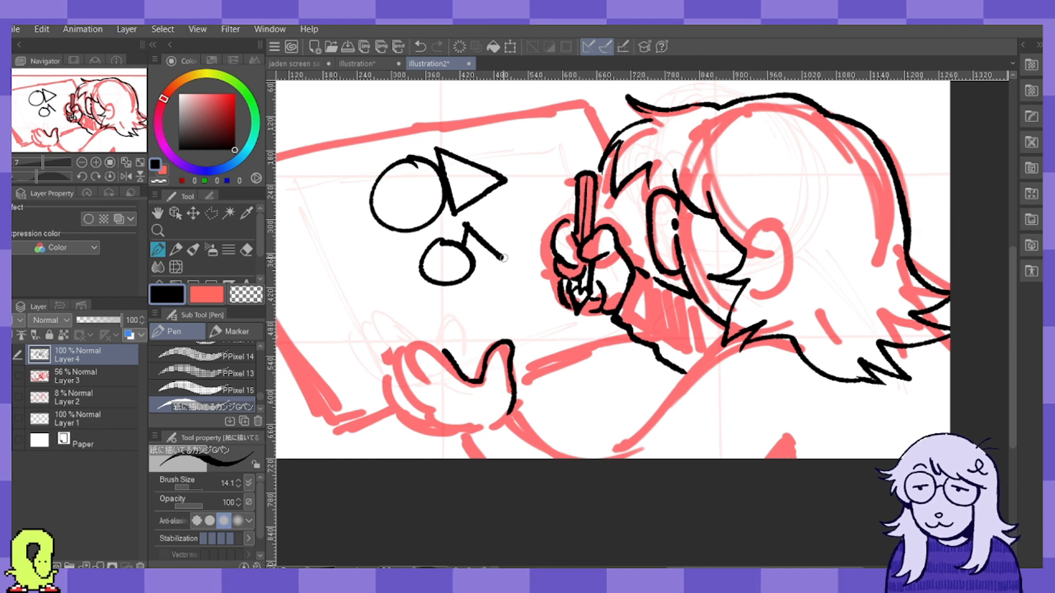
mouse_move(439, 295)
left_mouse_down()
mouse_move(424, 321)
mouse_move(452, 302)
left_mouse_up()
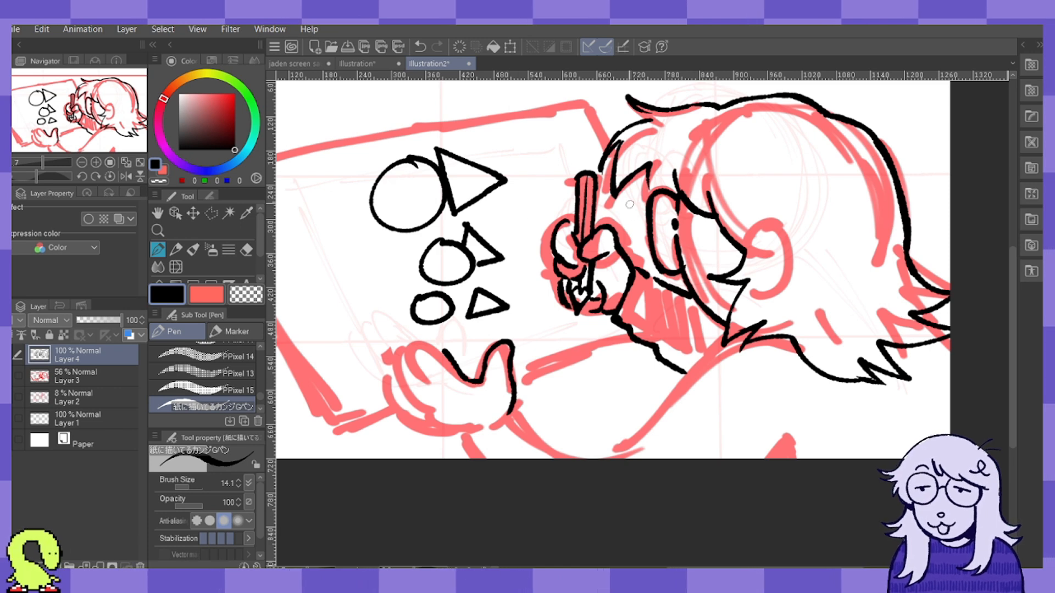
Erase the three circle-and-triangle examples from the board on the ink layer.
left_click(246, 250)
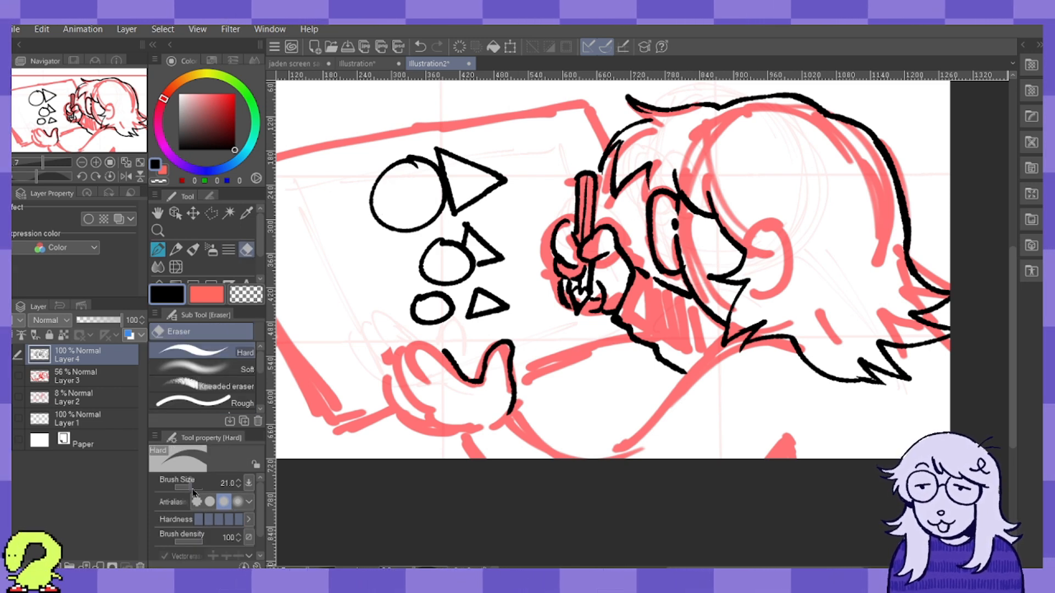
left_click_drag(195, 489, 196, 489)
mouse_move(444, 288)
left_mouse_down()
mouse_move(496, 287)
mouse_move(481, 245)
mouse_move(428, 257)
mouse_move(444, 211)
mouse_move(486, 183)
mouse_move(406, 180)
mouse_move(384, 220)
left_mouse_up()
key("p")
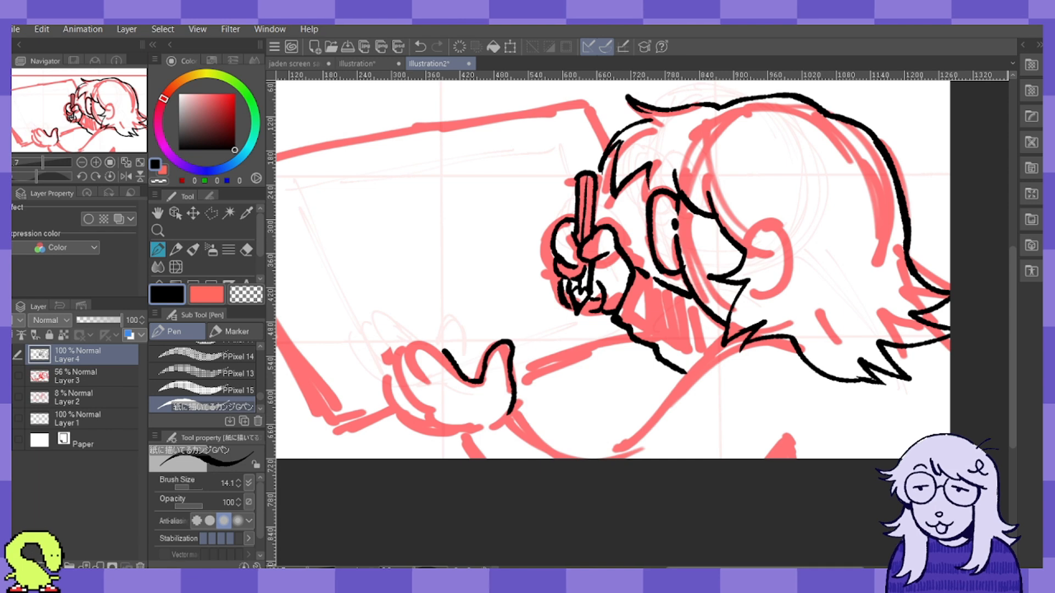
Circle in blue the spot where the glasses lens meets the jawline, and undo the mark.
scroll(613, 269, "right", 5)
scroll(613, 270, "left", 3)
scroll(634, 276, "right", 1)
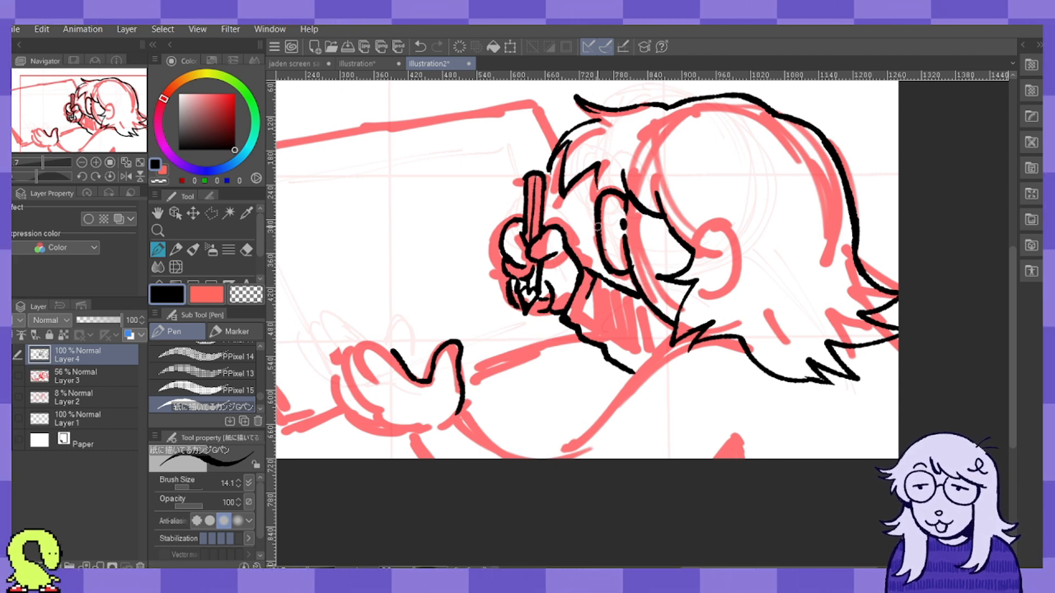
left_click(234, 94)
mouse_move(614, 243)
left_mouse_down()
mouse_move(648, 283)
mouse_move(617, 246)
left_mouse_up()
key("ctrl+z")
left_click(208, 171)
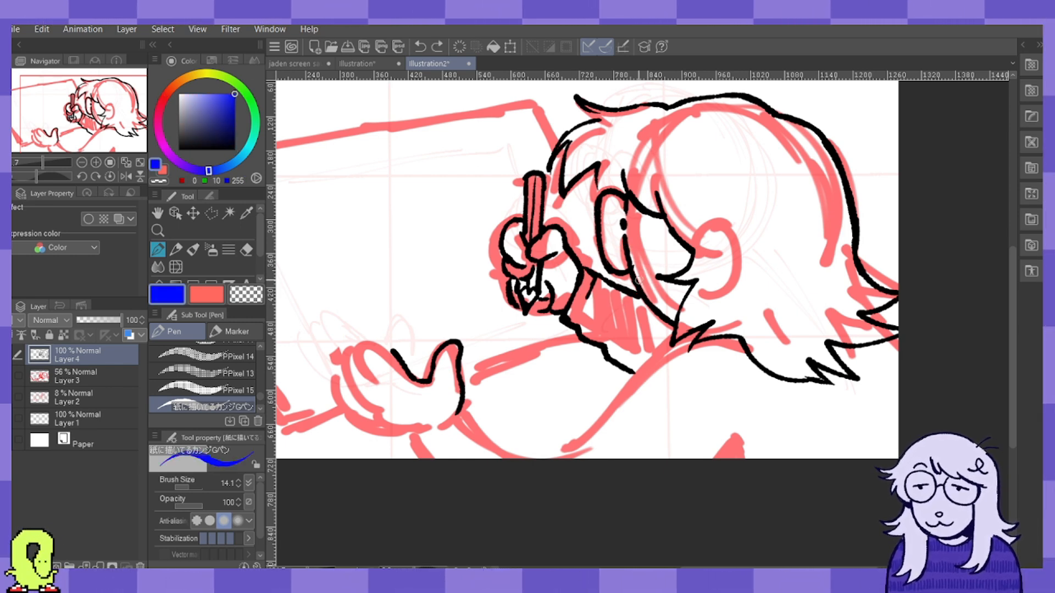
mouse_move(636, 303)
left_mouse_down()
mouse_move(607, 249)
mouse_move(640, 290)
left_mouse_up()
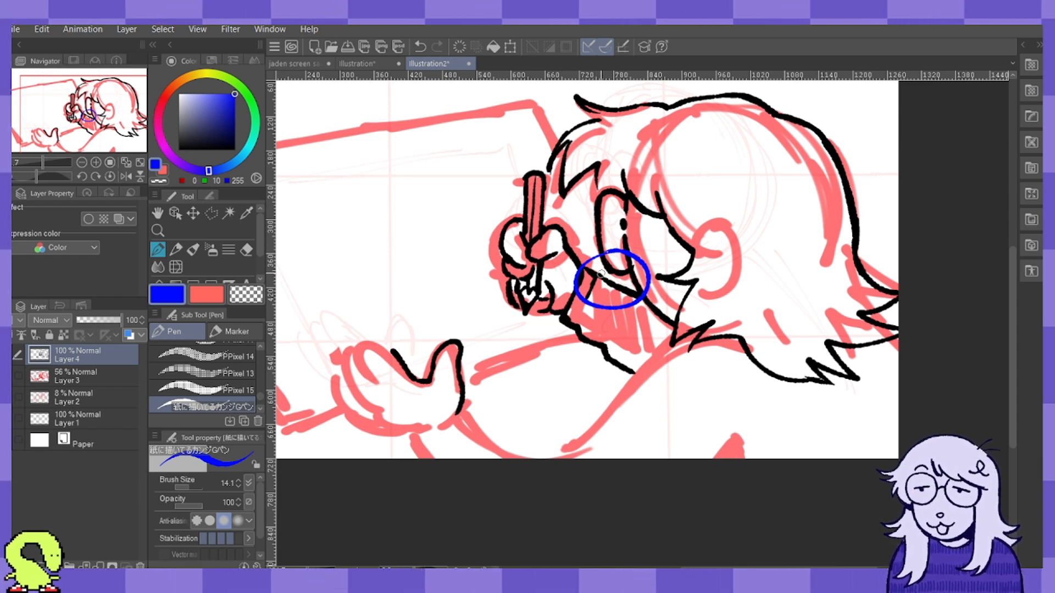
key("ctrl+z")
Try a black finger line on the lower hand, and erase all of that hand's inked lines.
mouse_move(389, 346)
left_mouse_down()
mouse_move(366, 337)
mouse_move(365, 354)
mouse_move(382, 376)
left_mouse_up()
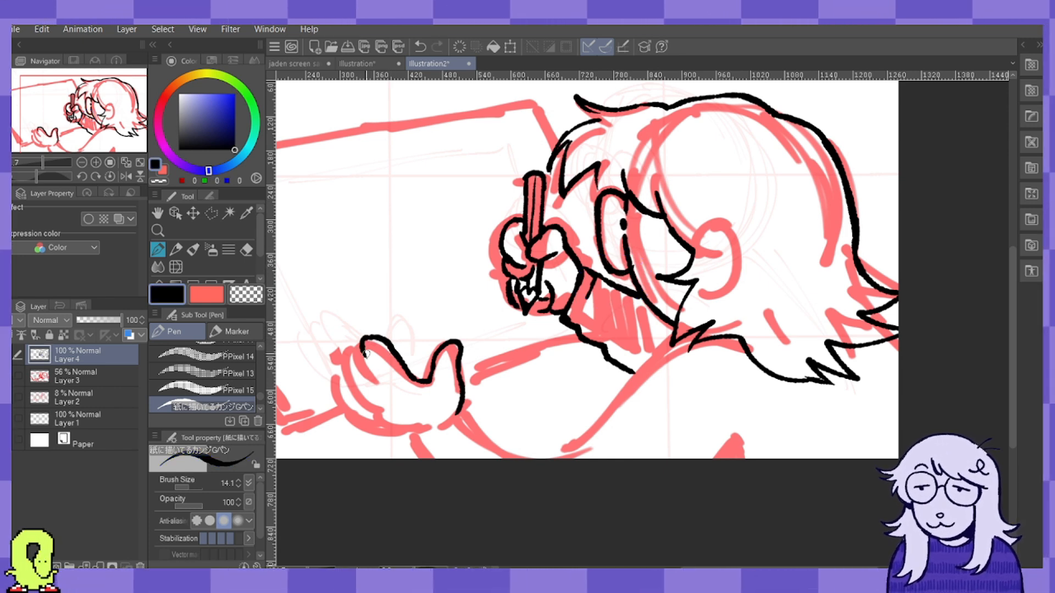
key("ctrl+z")
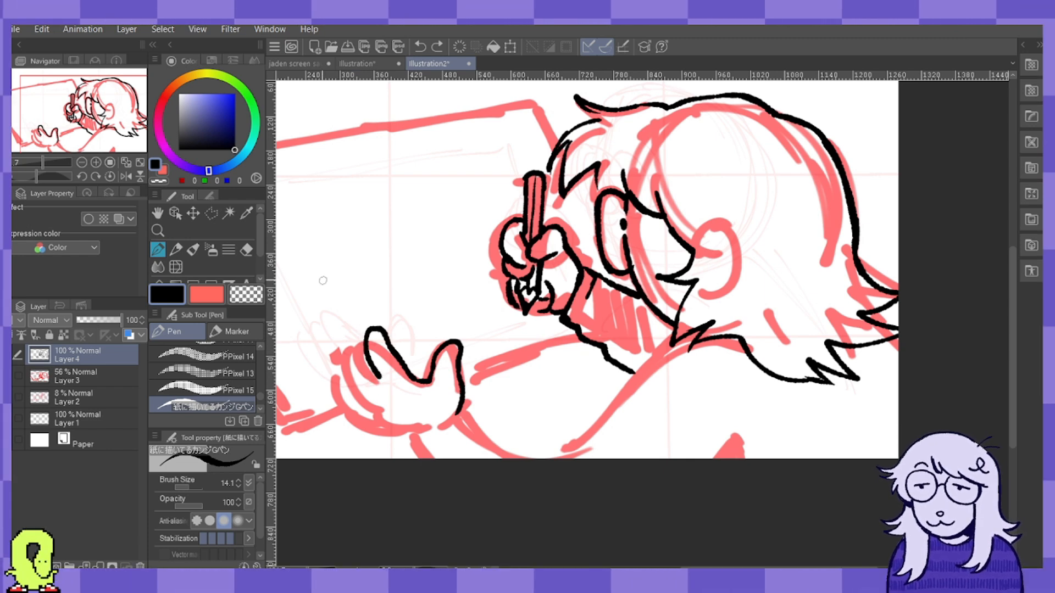
key("e")
mouse_move(365, 338)
left_mouse_down()
mouse_move(401, 362)
mouse_move(434, 355)
mouse_move(461, 407)
left_mouse_up()
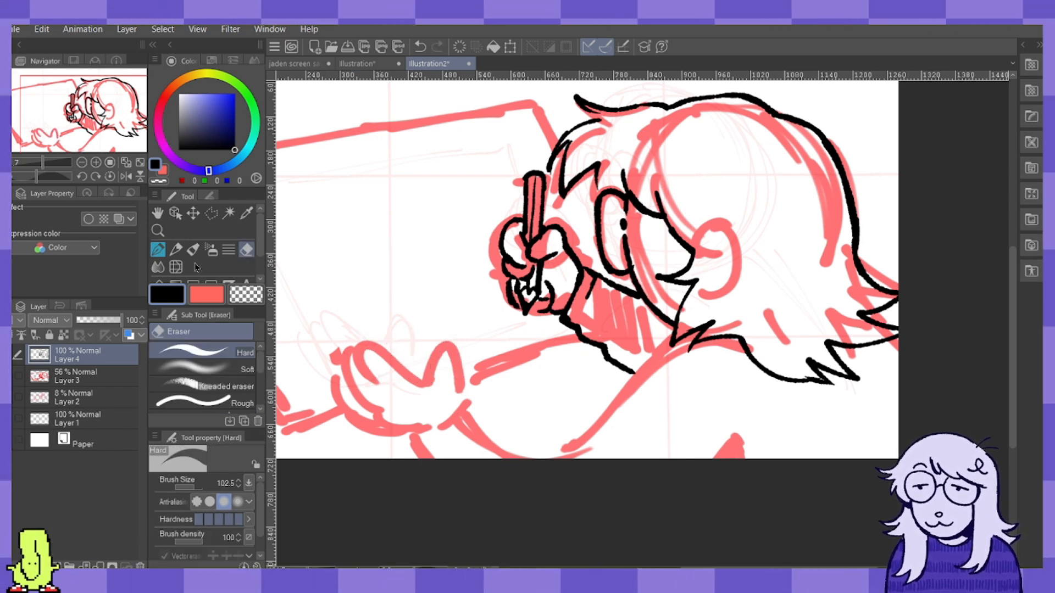
left_click(158, 250)
mouse_move(389, 364)
left_mouse_down()
mouse_move(437, 350)
mouse_move(448, 362)
left_mouse_up()
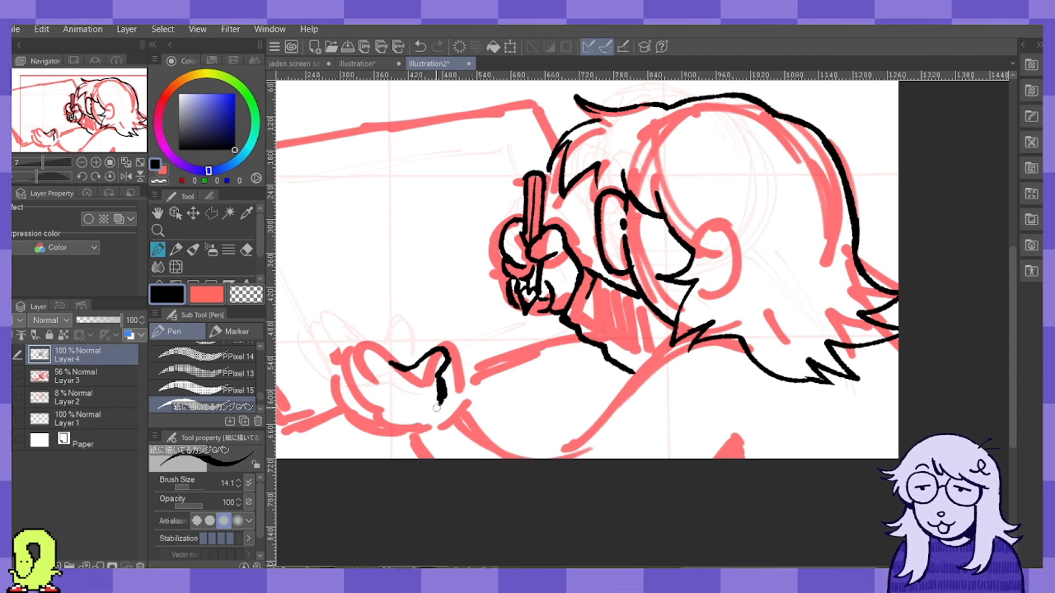
key("ctrl+z")
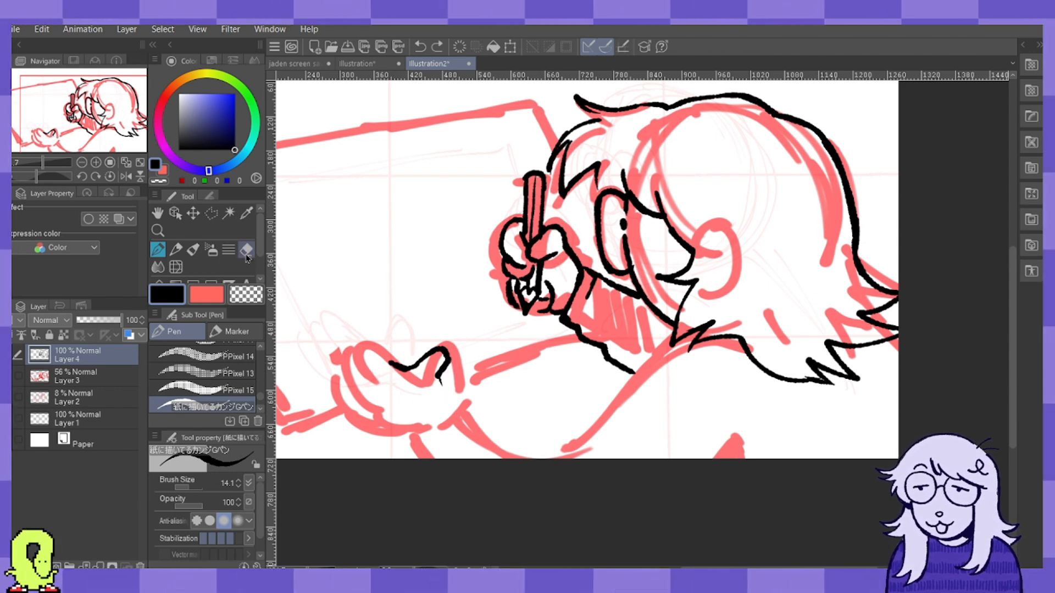
key("e")
left_click(407, 360)
left_click_drag(408, 360, 442, 365)
Ink the lower hand's curled fingers and outline, its sleeve cuff and the forearm in black.
key("p")
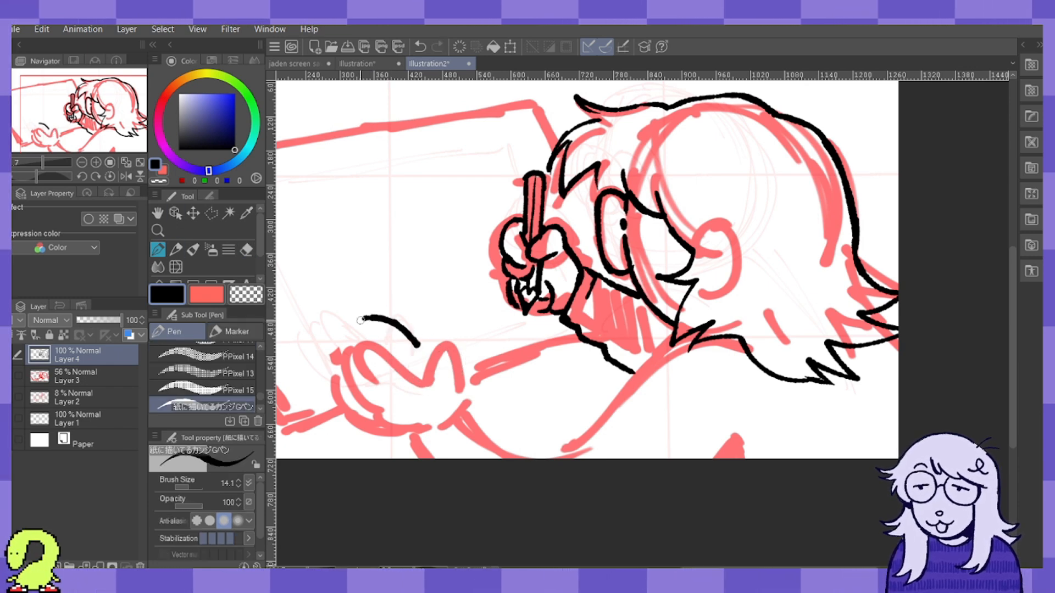
mouse_move(347, 336)
left_mouse_down()
mouse_move(381, 338)
mouse_move(346, 346)
left_mouse_up()
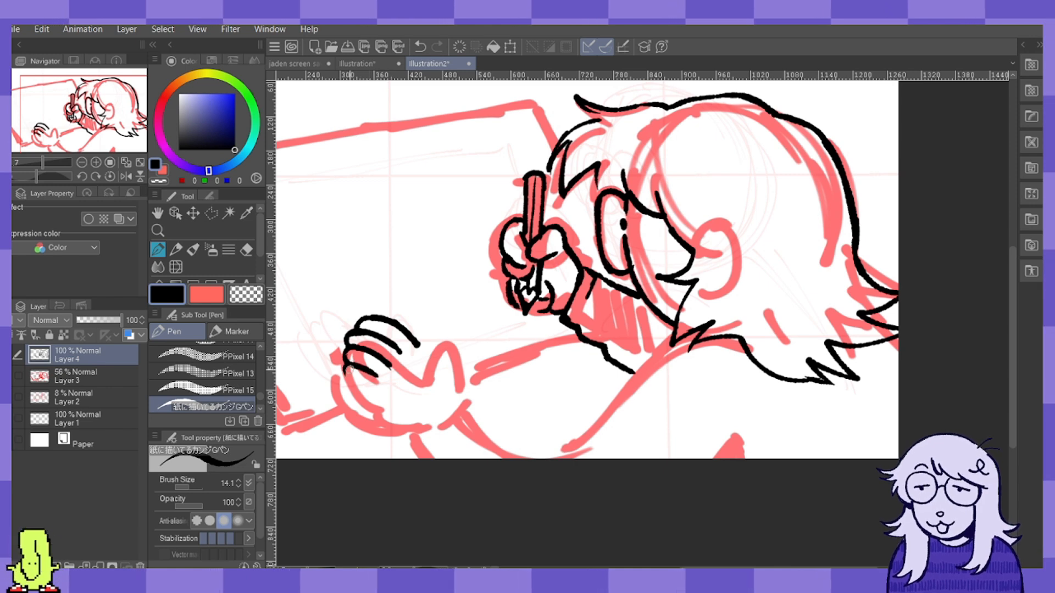
left_click_drag(347, 367, 354, 386)
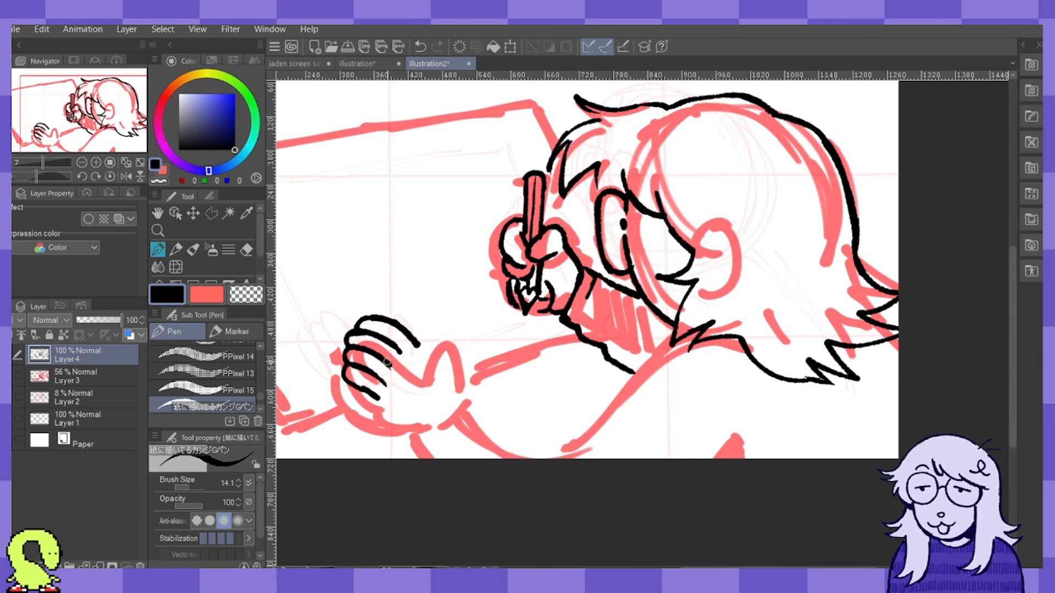
left_click_drag(415, 341, 444, 385)
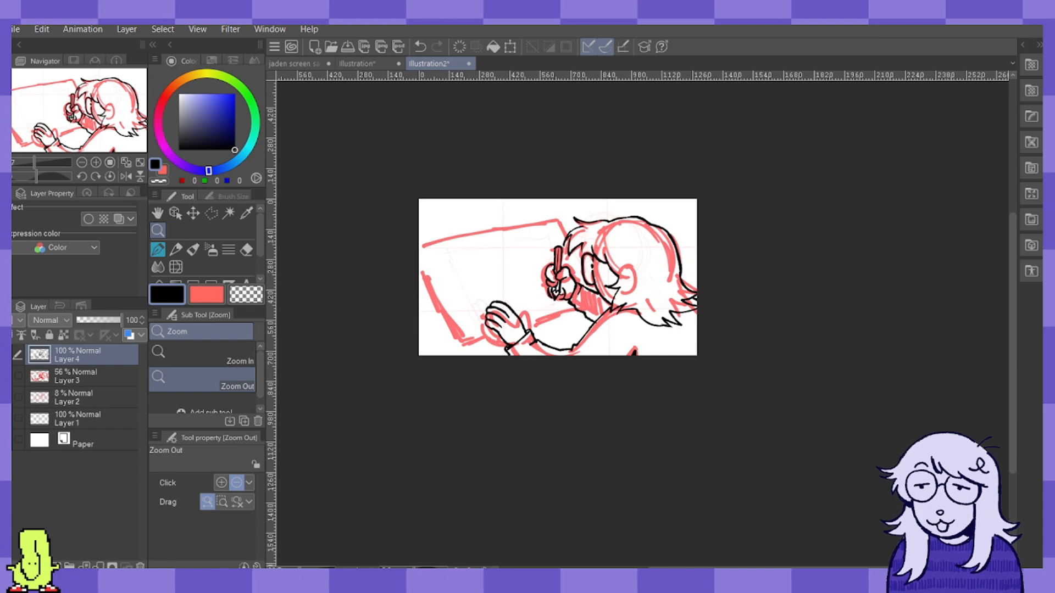
Ink the tilted board's edges with thick black lines and hide the red sketch on Layer 3.
left_click(6, 376)
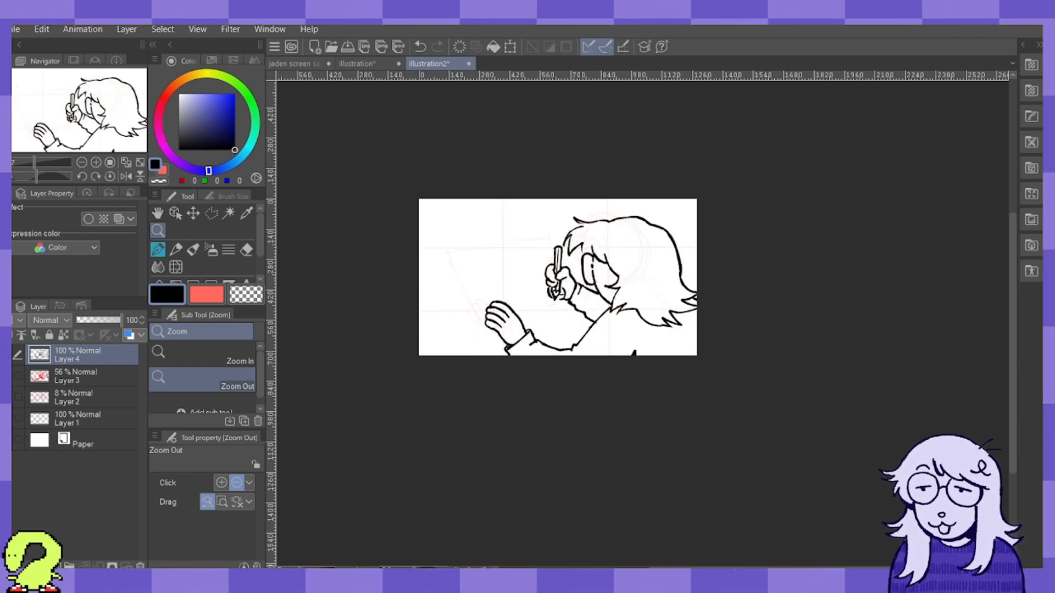
left_click(7, 376)
left_click_drag(541, 245, 574, 245)
left_click_drag(469, 240, 527, 242)
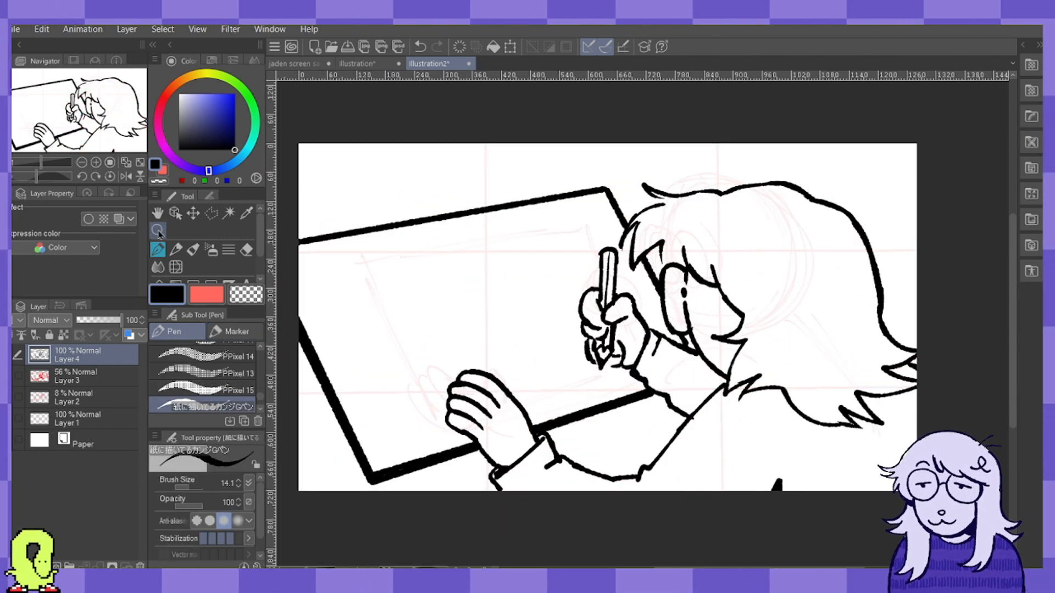
Hide the faint construction sketch and the rule-of-thirds guides beneath the line art.
left_click(158, 230)
mouse_move(508, 248)
left_mouse_down()
mouse_move(491, 250)
mouse_move(574, 243)
mouse_move(560, 243)
left_mouse_up()
left_click(7, 397)
mouse_move(666, 274)
left_mouse_down()
mouse_move(766, 274)
mouse_move(681, 273)
left_mouse_up()
left_click_drag(600, 273, 556, 272)
mouse_move(617, 291)
left_mouse_down()
mouse_move(627, 290)
mouse_move(601, 279)
left_mouse_up()
left_click_drag(546, 239, 544, 233)
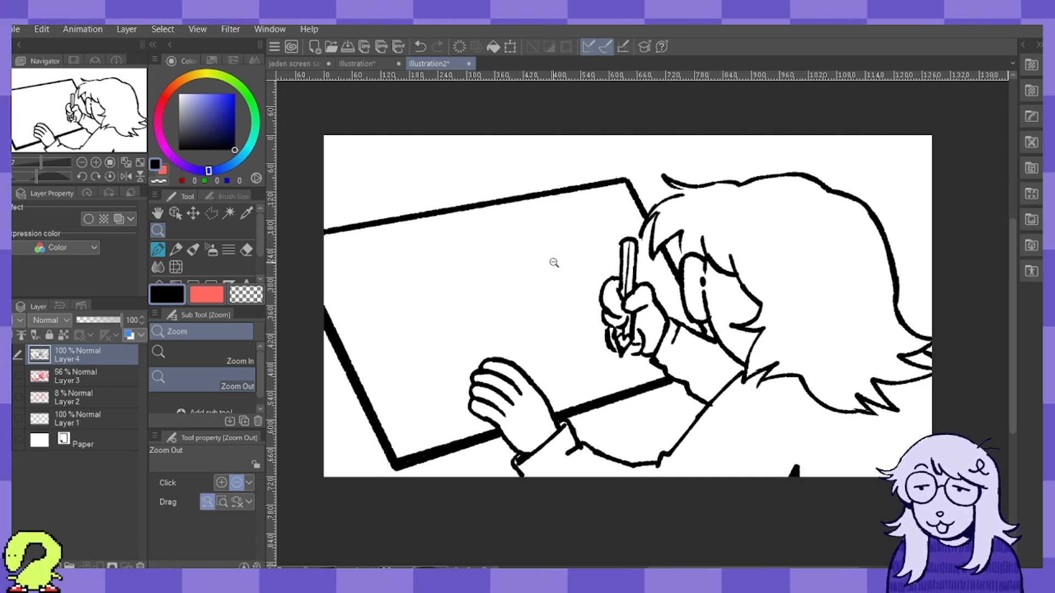
left_click(527, 229)
left_click_drag(589, 215, 479, 183)
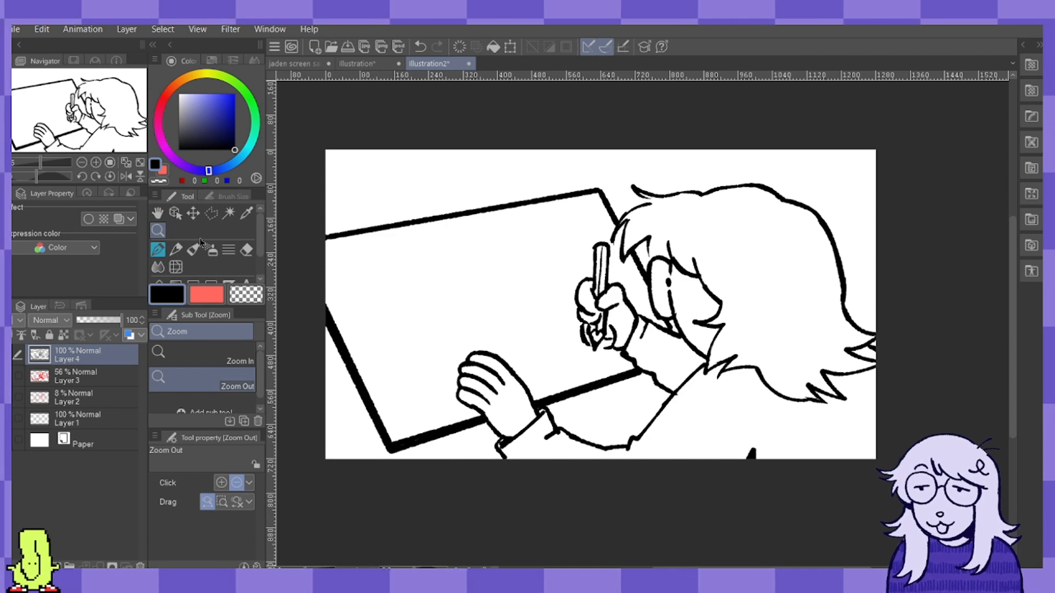
Add a dark blue background layer and a light blue flat-colour layer for the character and board, both beneath the line art.
left_click(75, 380)
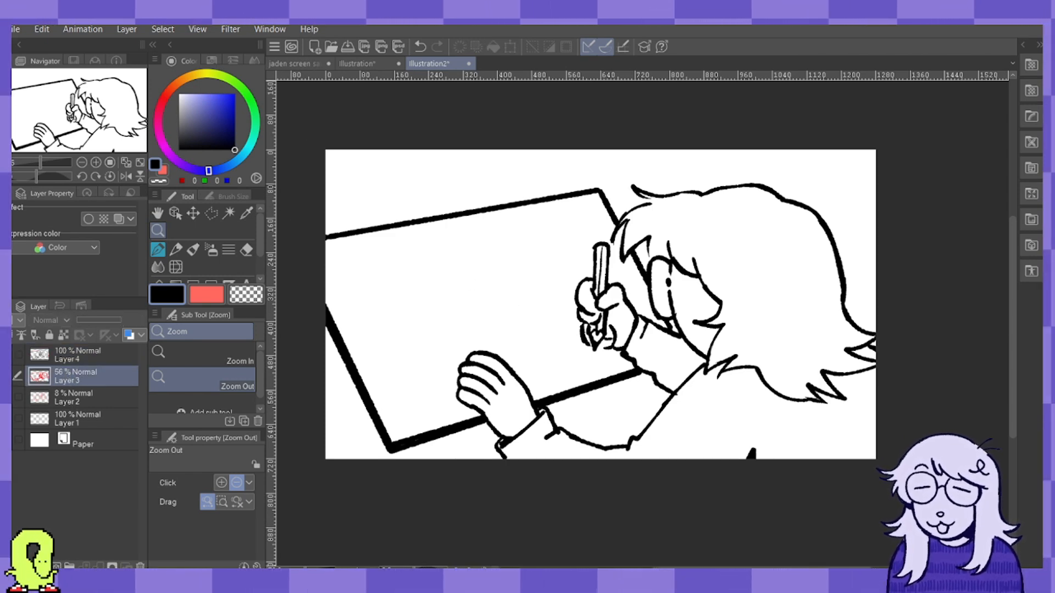
key("ctrl+shift+n")
left_click(209, 95)
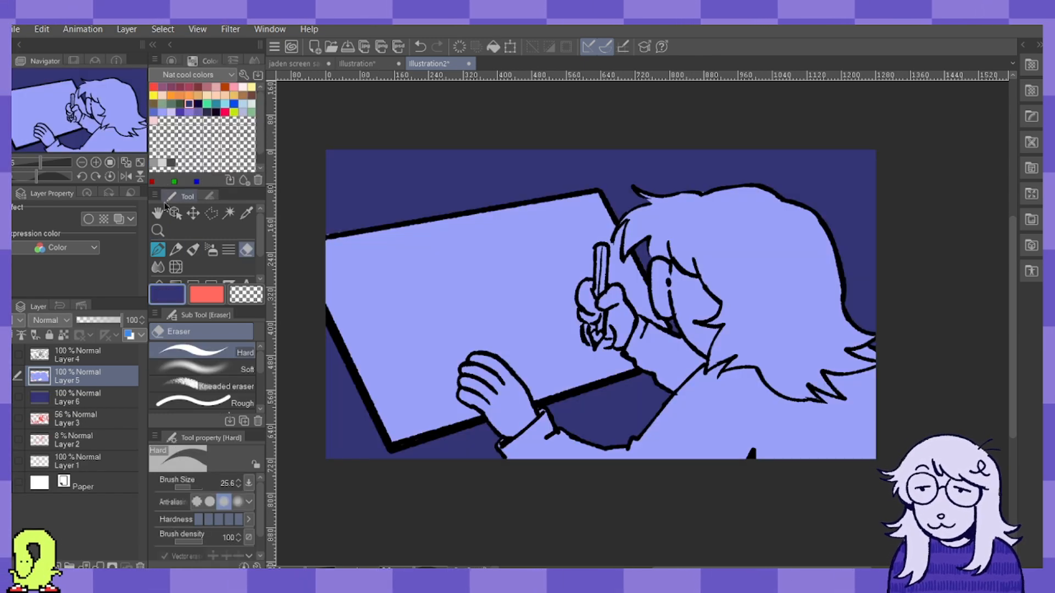
Erase the stray ink line beside the lower sleeve cuff on the line art layer, Layer 4.
left_click(158, 230)
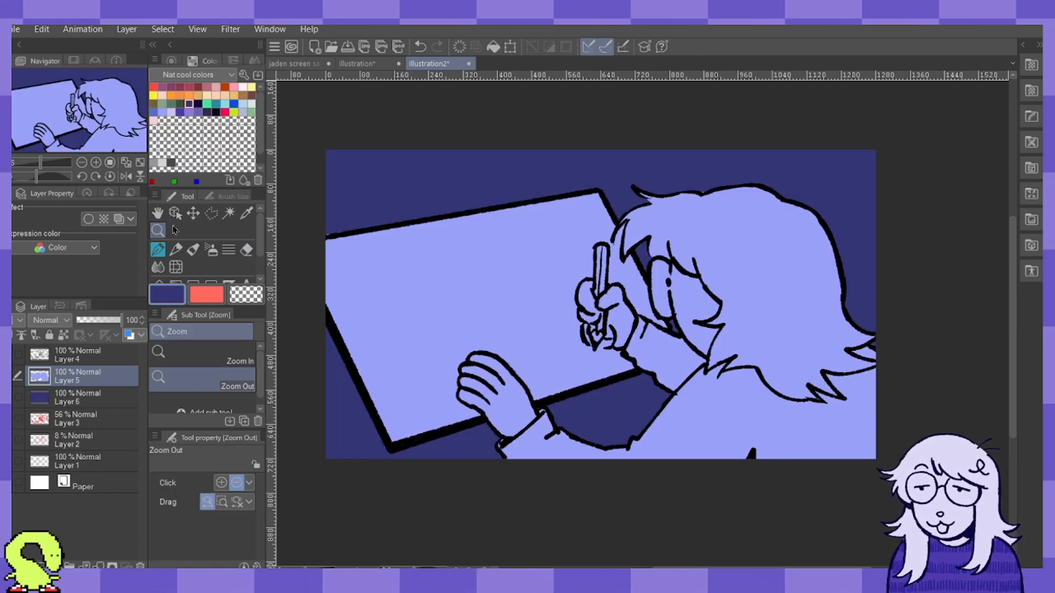
left_click(511, 235)
scroll(552, 222, "up", 2)
mouse_move(615, 227)
left_mouse_down()
mouse_move(621, 209)
mouse_move(440, 218)
mouse_move(448, 209)
left_mouse_up()
key("e")
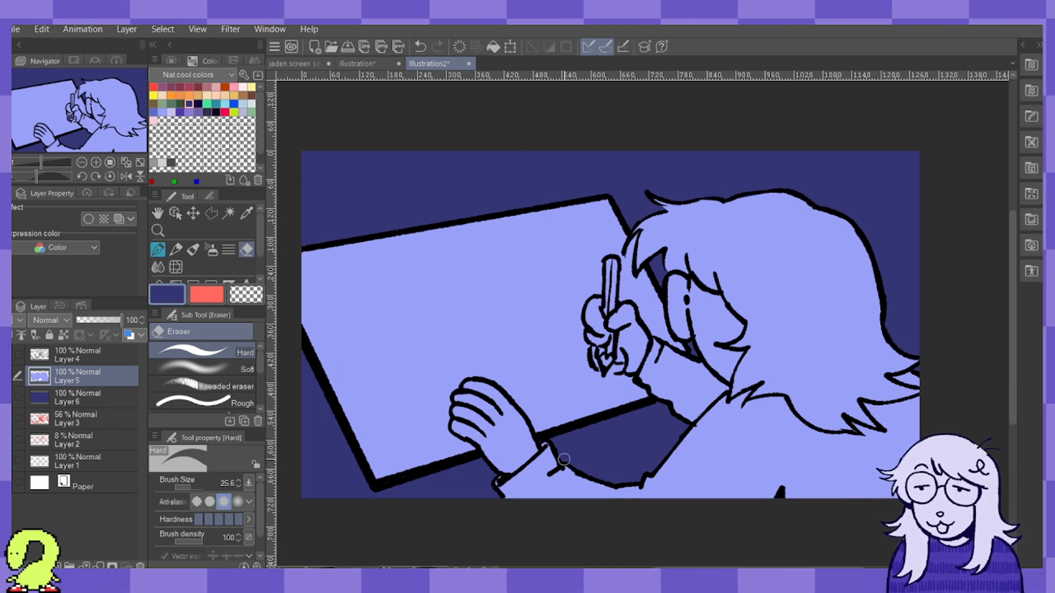
left_click(99, 354)
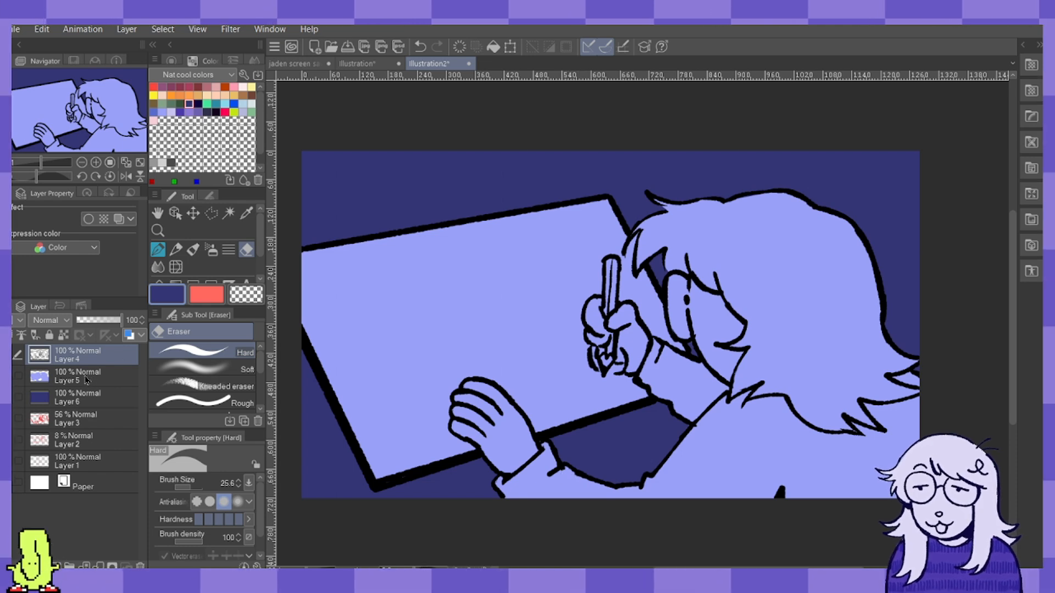
Lock the transparent pixels of the light blue layer and paint the board's surface white with the Milli pen at brush size 69.
left_click(86, 379)
left_click(64, 335)
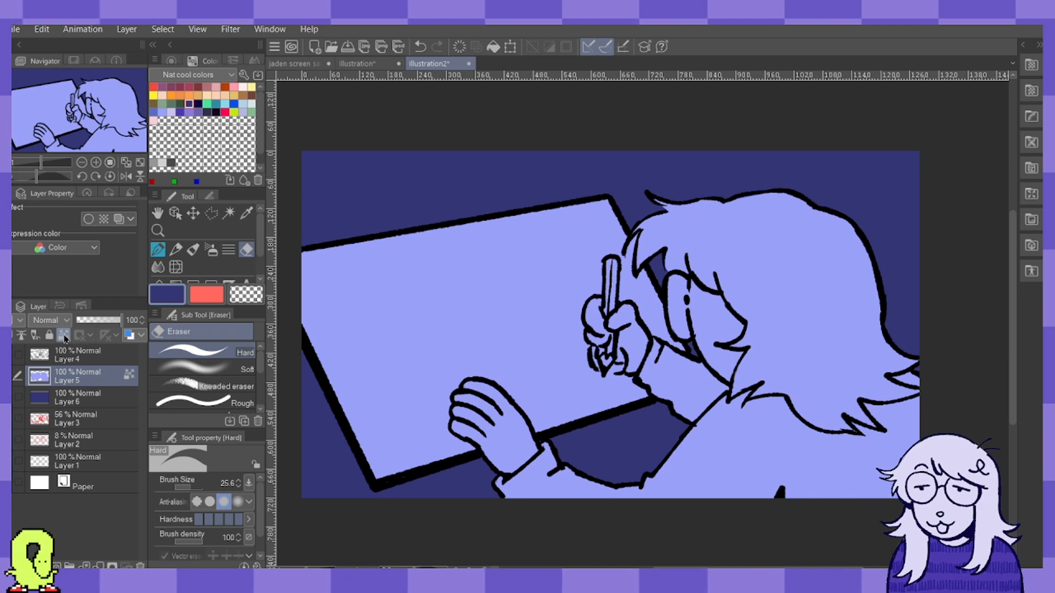
key("p")
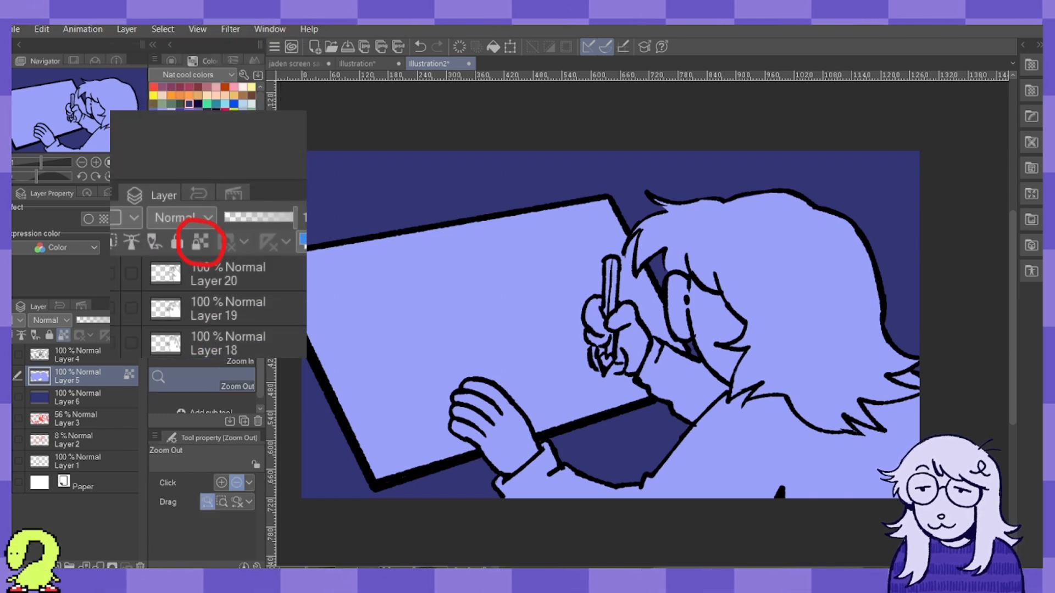
left_click(176, 58)
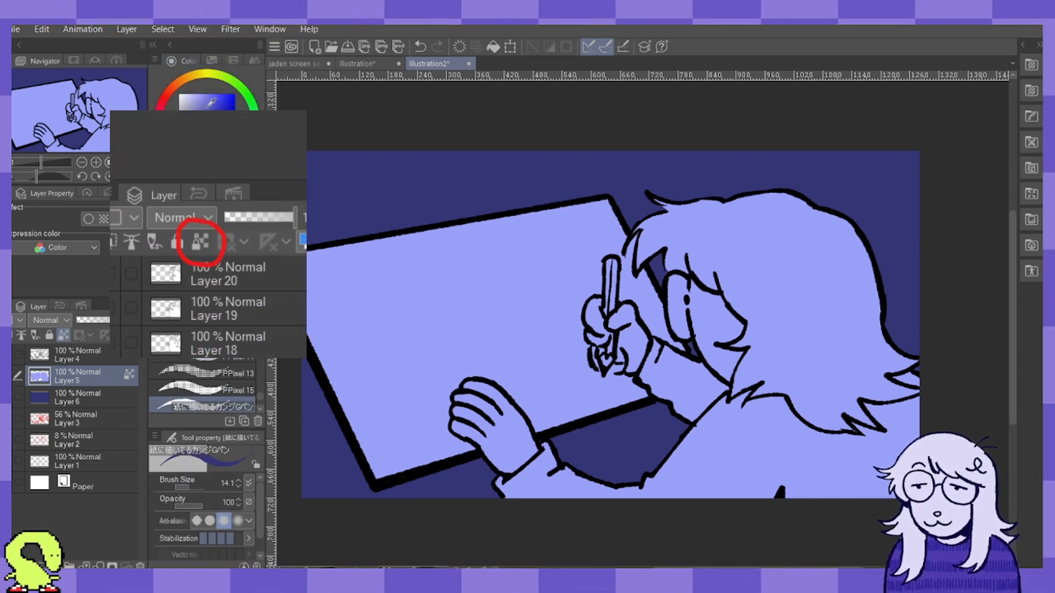
left_click(229, 333)
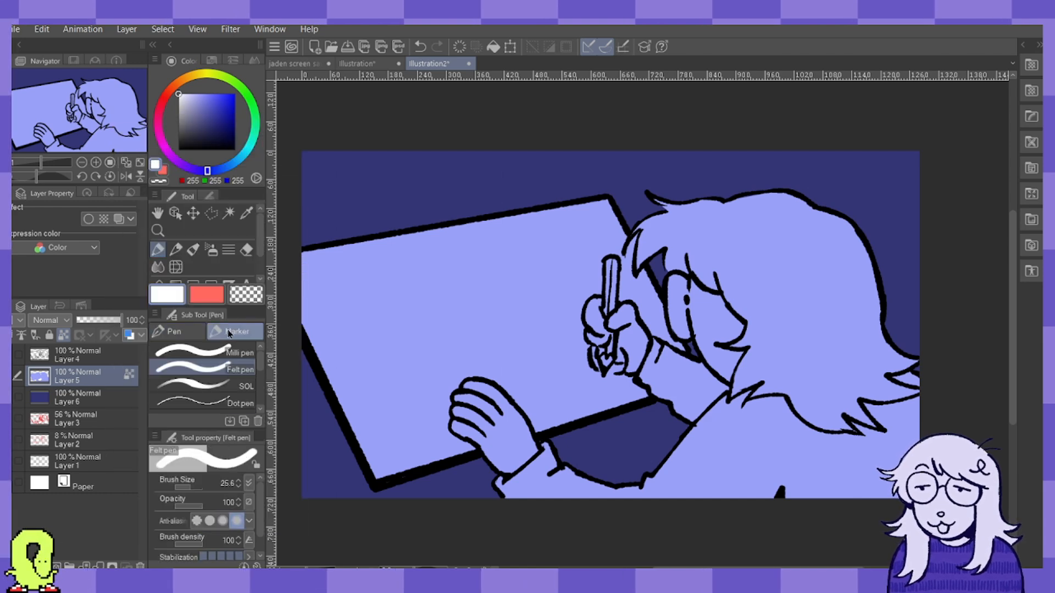
left_click(194, 351)
left_click_drag(189, 487, 193, 488)
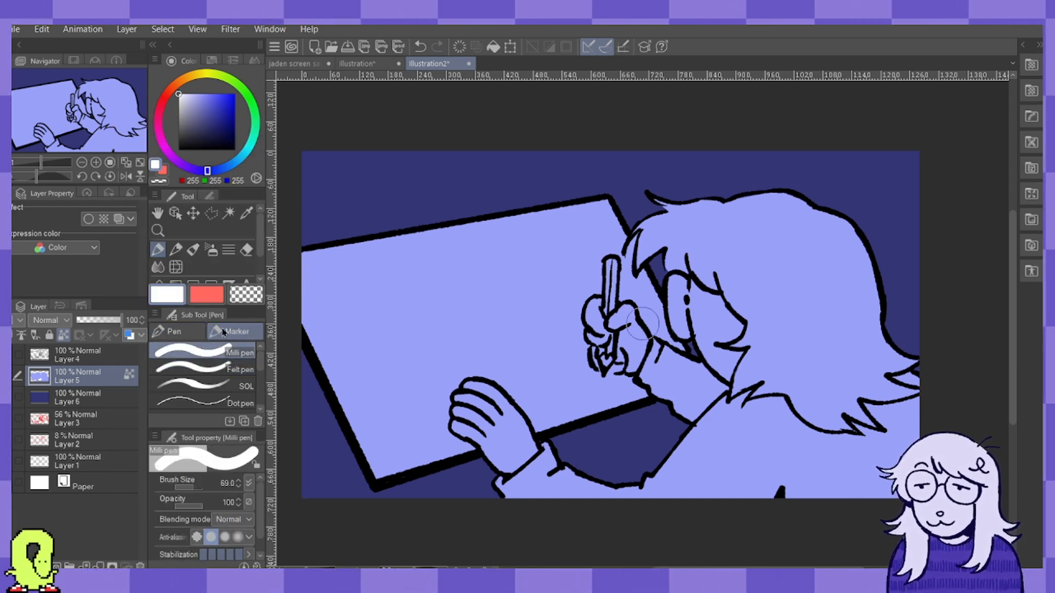
left_click_drag(653, 191, 455, 337)
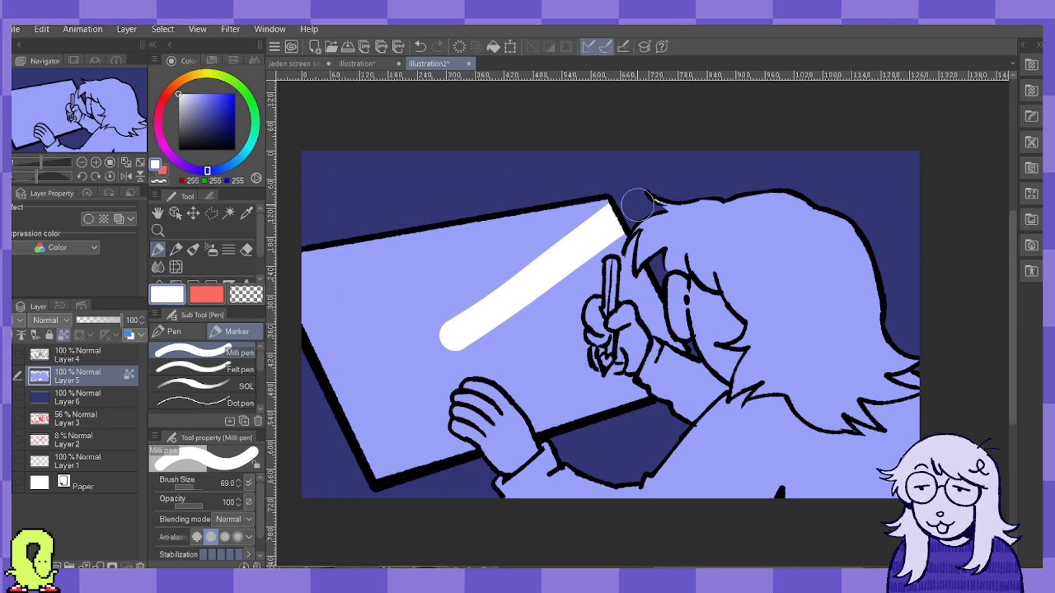
left_click_drag(805, 202, 716, 261)
mouse_move(511, 270)
left_mouse_down()
mouse_move(577, 224)
mouse_move(529, 255)
mouse_move(504, 257)
mouse_move(523, 235)
mouse_move(515, 217)
mouse_move(480, 213)
mouse_move(518, 263)
mouse_move(504, 226)
mouse_move(590, 401)
mouse_move(565, 410)
mouse_move(545, 319)
mouse_move(528, 298)
mouse_move(558, 407)
mouse_move(495, 332)
mouse_move(537, 417)
left_mouse_up()
mouse_move(490, 360)
left_mouse_down()
mouse_move(455, 369)
mouse_move(481, 370)
mouse_move(435, 404)
mouse_move(453, 449)
mouse_move(387, 463)
left_mouse_up()
mouse_move(328, 372)
left_mouse_down()
mouse_move(303, 270)
mouse_move(542, 221)
mouse_move(298, 265)
mouse_move(511, 240)
mouse_move(278, 314)
mouse_move(374, 260)
mouse_move(472, 288)
mouse_move(322, 318)
mouse_move(483, 322)
mouse_move(364, 387)
mouse_move(330, 358)
mouse_move(427, 396)
left_mouse_up()
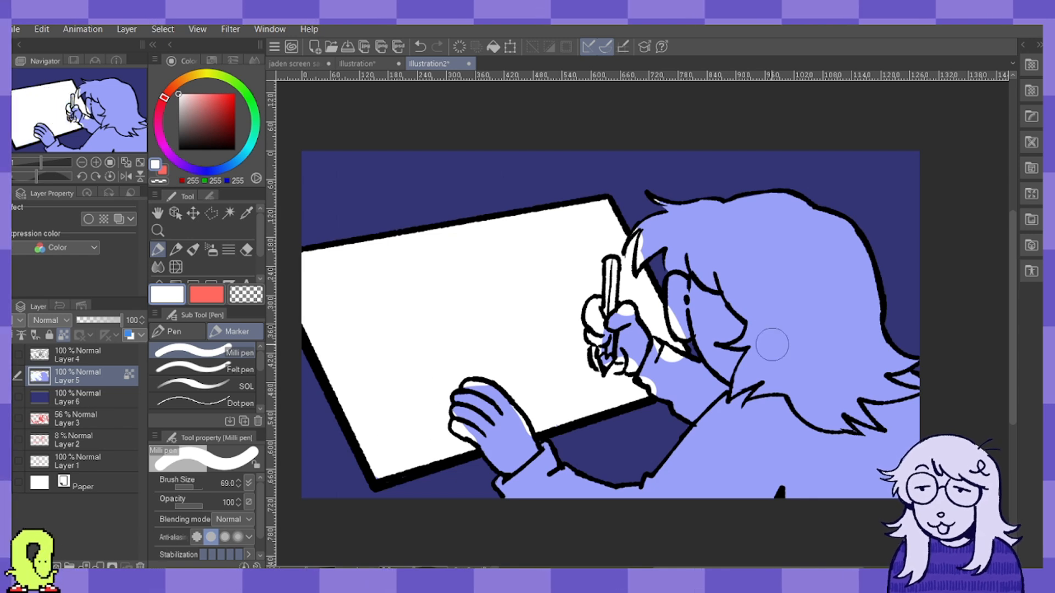
left_click(211, 60)
left_click(233, 113)
mouse_move(709, 322)
left_mouse_down()
mouse_move(720, 350)
mouse_move(698, 285)
mouse_move(714, 309)
mouse_move(704, 332)
mouse_move(681, 322)
mouse_move(682, 282)
mouse_move(719, 318)
mouse_move(725, 346)
left_mouse_up()
left_click_drag(620, 346, 605, 319)
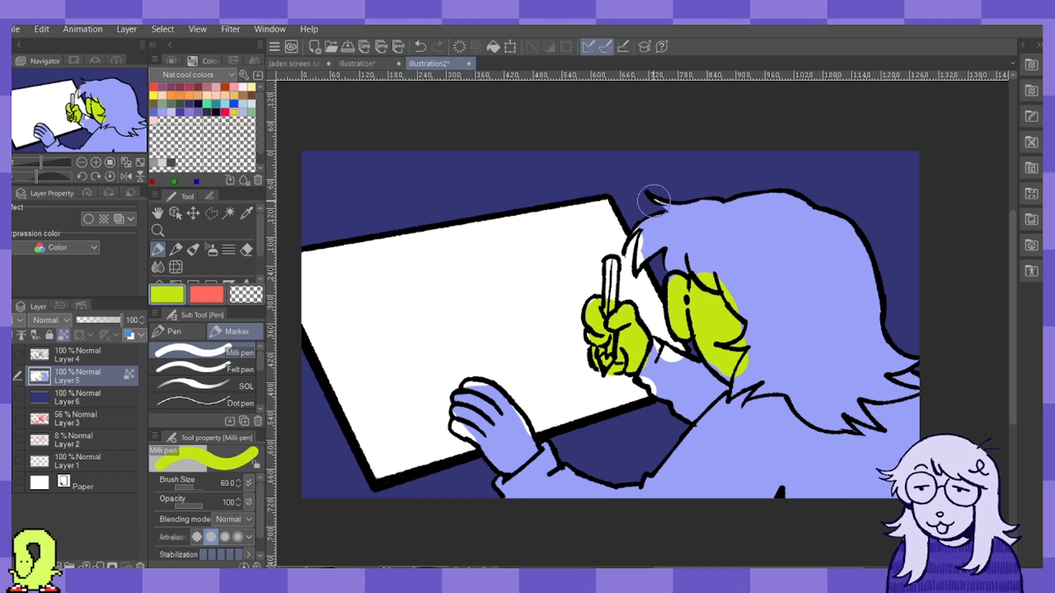
key("ctrl+z")
key("ctrl+z")
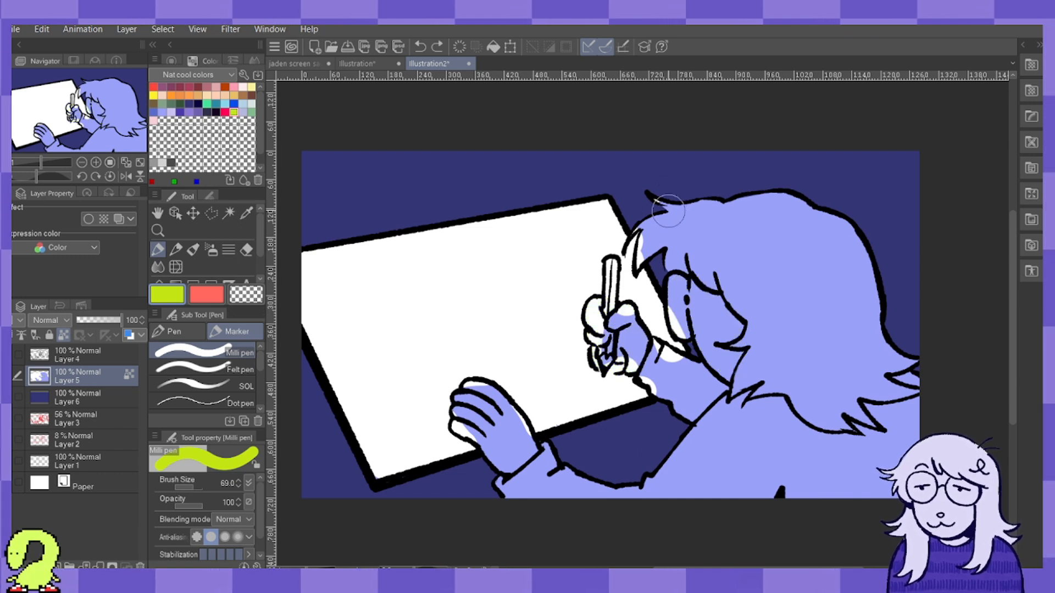
Paint the character's hair purple on the flat-colour layer with the Milli pen at brush size 69.
left_click(190, 111)
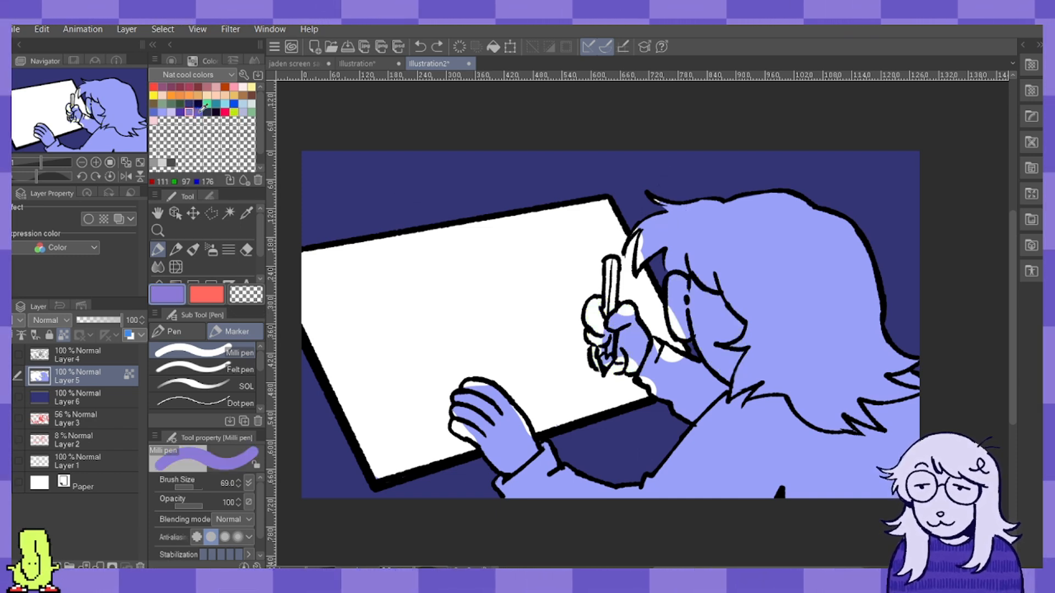
left_click(198, 112)
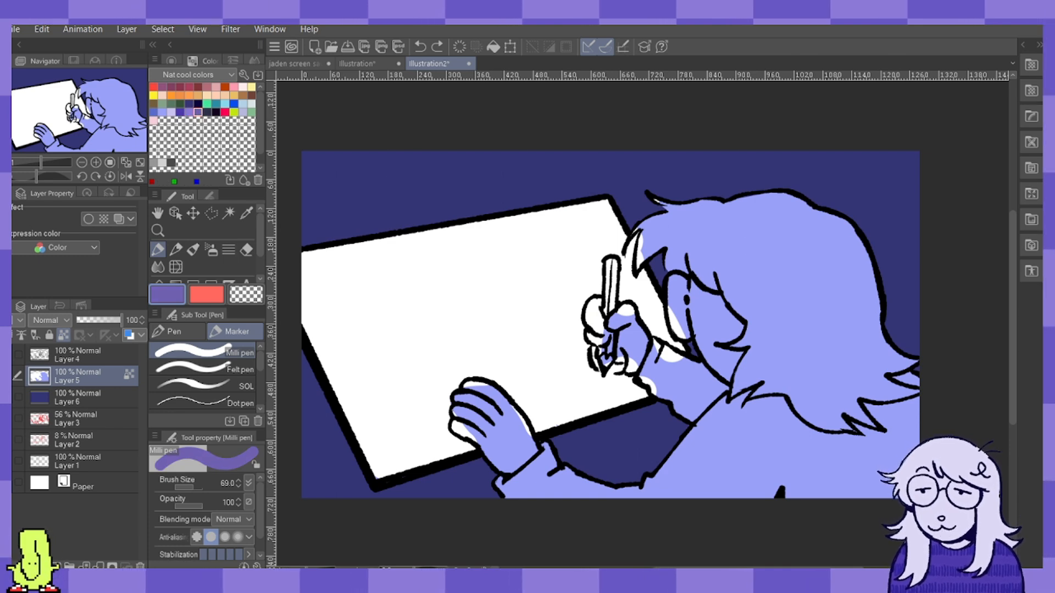
mouse_move(748, 203)
left_mouse_down()
mouse_move(728, 275)
mouse_move(737, 213)
mouse_move(733, 284)
mouse_move(739, 234)
mouse_move(741, 290)
mouse_move(730, 265)
mouse_move(764, 319)
mouse_move(750, 202)
mouse_move(820, 212)
mouse_move(861, 246)
mouse_move(852, 255)
mouse_move(790, 232)
mouse_move(833, 261)
mouse_move(864, 305)
mouse_move(748, 227)
mouse_move(849, 311)
mouse_move(840, 319)
mouse_move(910, 352)
mouse_move(895, 357)
mouse_move(812, 322)
mouse_move(783, 287)
mouse_move(858, 365)
left_mouse_up()
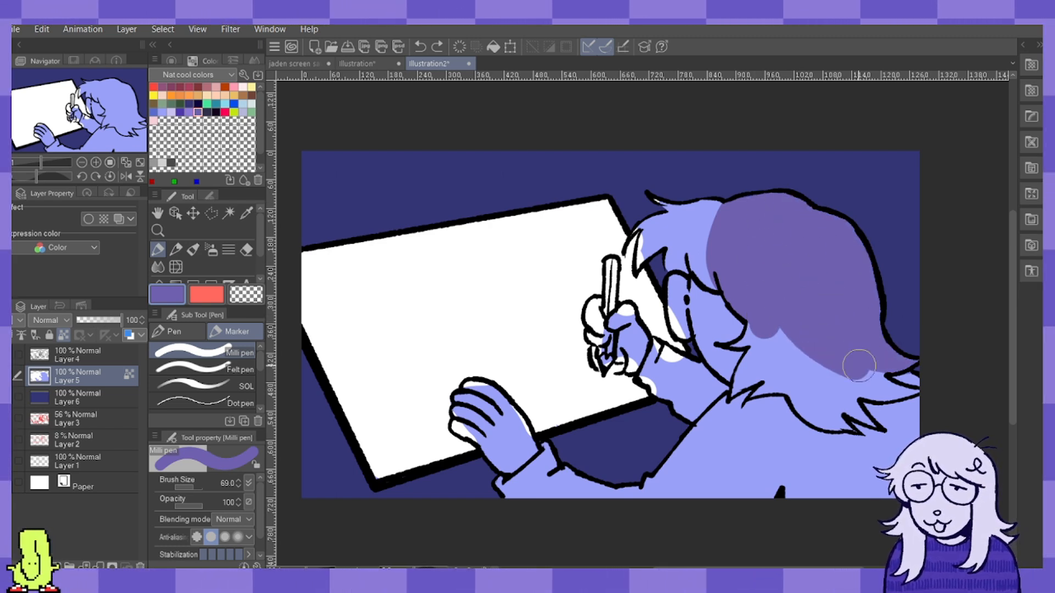
Paint the character's whole sweater dark blue, including both sleeves and the shoulder down to the canvas edge.
mouse_move(714, 414)
left_mouse_down()
mouse_move(779, 411)
mouse_move(828, 444)
mouse_move(886, 413)
mouse_move(885, 461)
mouse_move(857, 485)
mouse_move(812, 440)
mouse_move(725, 478)
left_mouse_up()
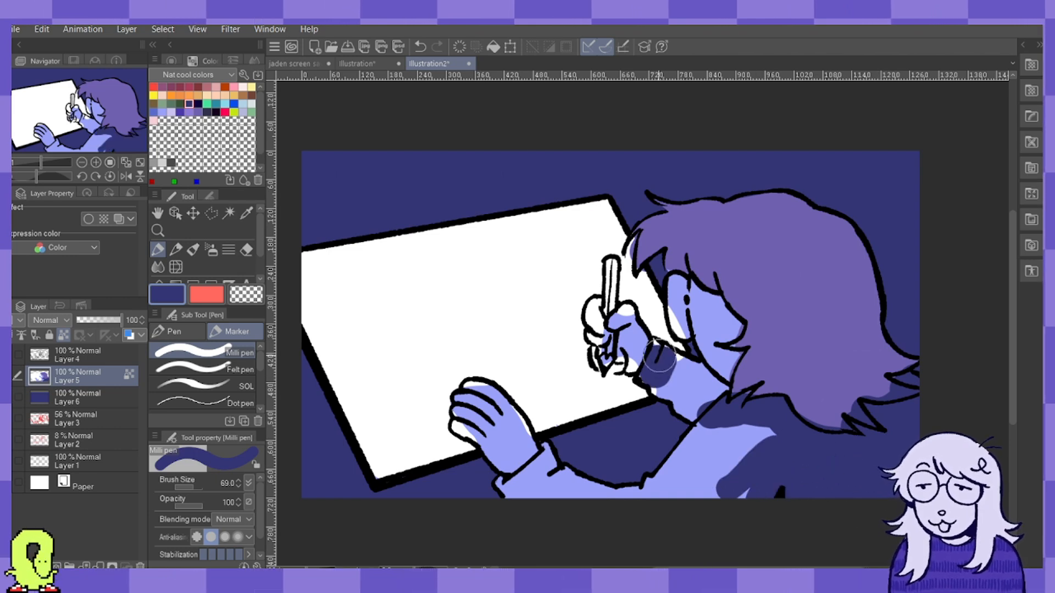
mouse_move(658, 357)
left_mouse_down()
mouse_move(692, 374)
mouse_move(717, 399)
mouse_move(693, 408)
mouse_move(669, 393)
mouse_move(682, 397)
mouse_move(693, 455)
mouse_move(716, 420)
mouse_move(611, 506)
mouse_move(561, 469)
mouse_move(558, 455)
mouse_move(500, 499)
left_mouse_up()
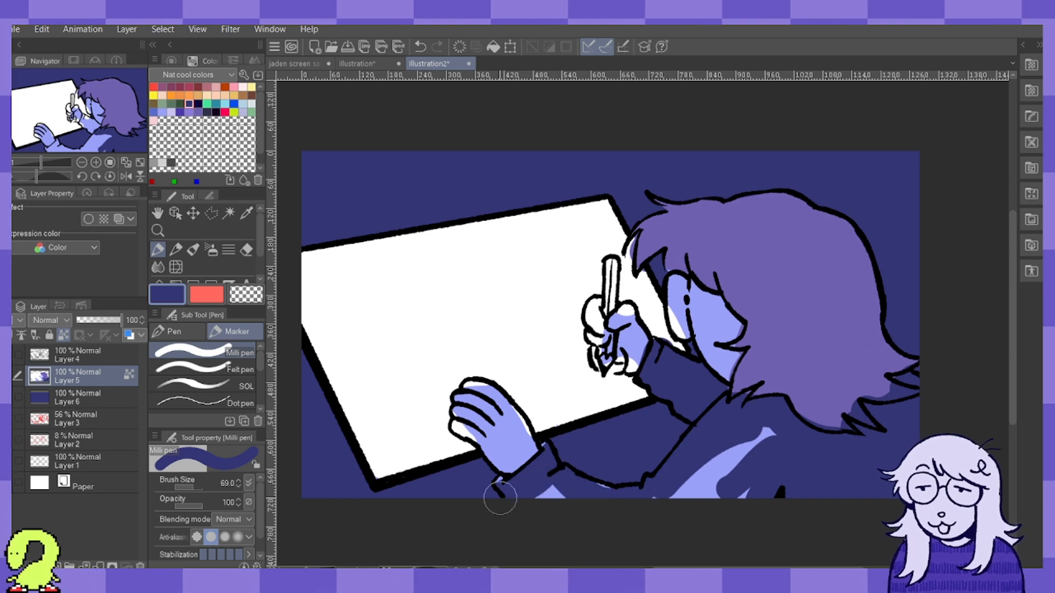
mouse_move(614, 492)
left_mouse_down()
mouse_move(753, 470)
mouse_move(718, 499)
left_mouse_up()
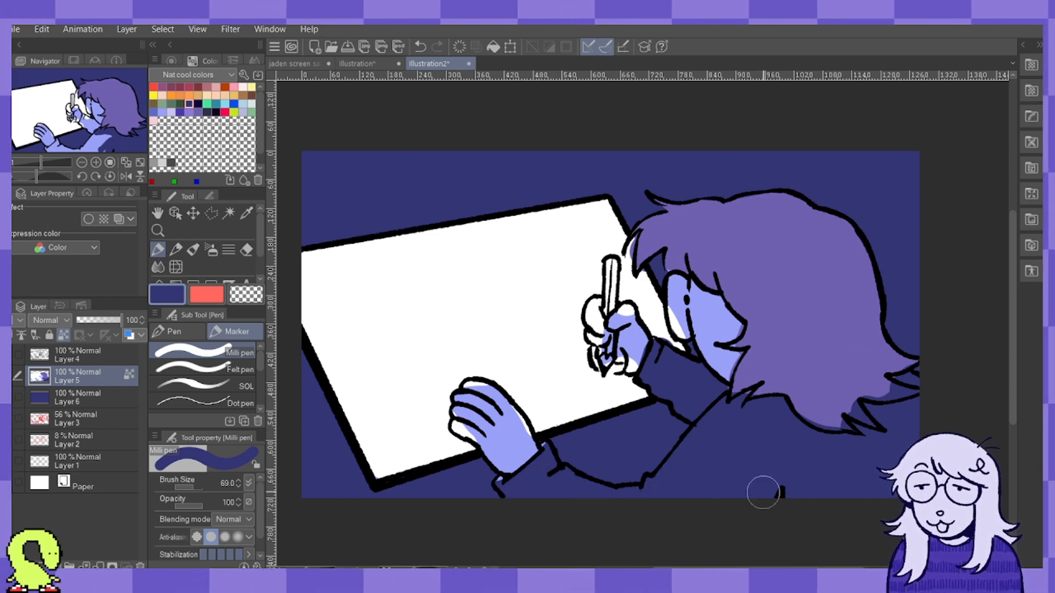
Paint the character's face and both hands pale lavender.
left_click(171, 112)
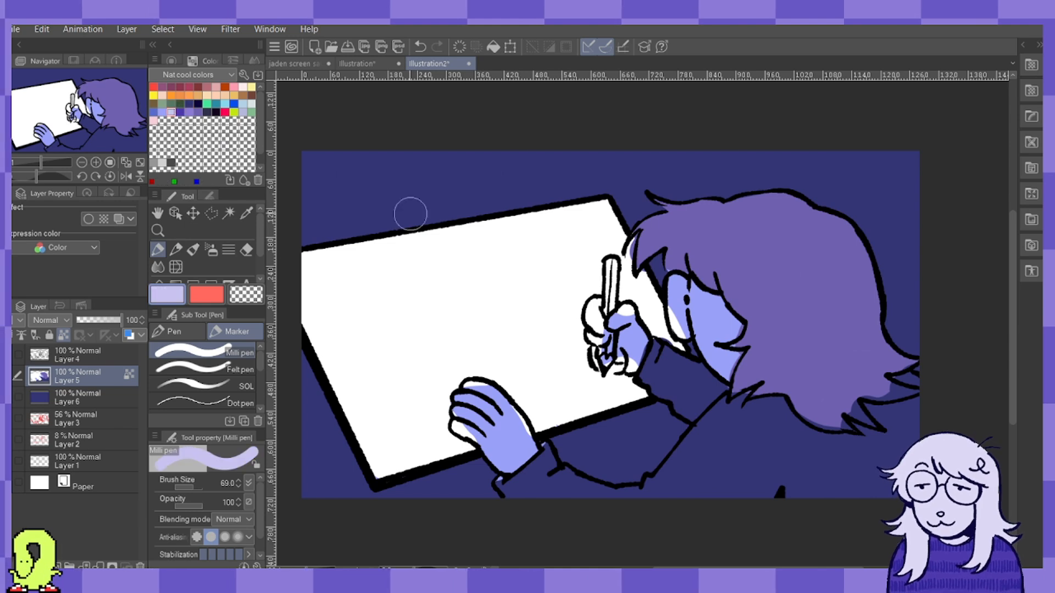
mouse_move(693, 301)
left_mouse_down()
mouse_move(704, 322)
mouse_move(714, 311)
mouse_move(726, 327)
mouse_move(698, 296)
mouse_move(731, 373)
left_mouse_up()
mouse_move(615, 313)
left_mouse_down()
mouse_move(632, 341)
mouse_move(620, 358)
left_mouse_up()
mouse_move(508, 396)
left_mouse_down()
mouse_move(473, 396)
mouse_move(463, 412)
mouse_move(498, 448)
mouse_move(485, 409)
mouse_move(504, 419)
mouse_move(519, 435)
mouse_move(509, 462)
left_mouse_up()
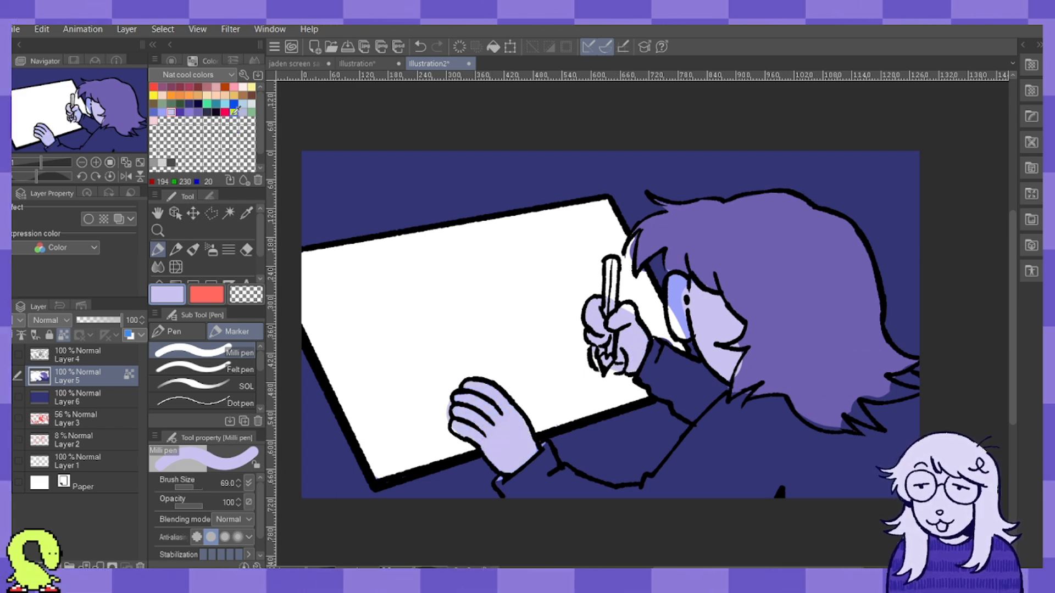
Reduce the brush size to 31.2 and paint the pencil lime green.
left_click_drag(193, 491, 185, 489)
mouse_move(608, 263)
left_mouse_down()
mouse_move(611, 286)
mouse_move(612, 263)
mouse_move(605, 367)
left_mouse_up()
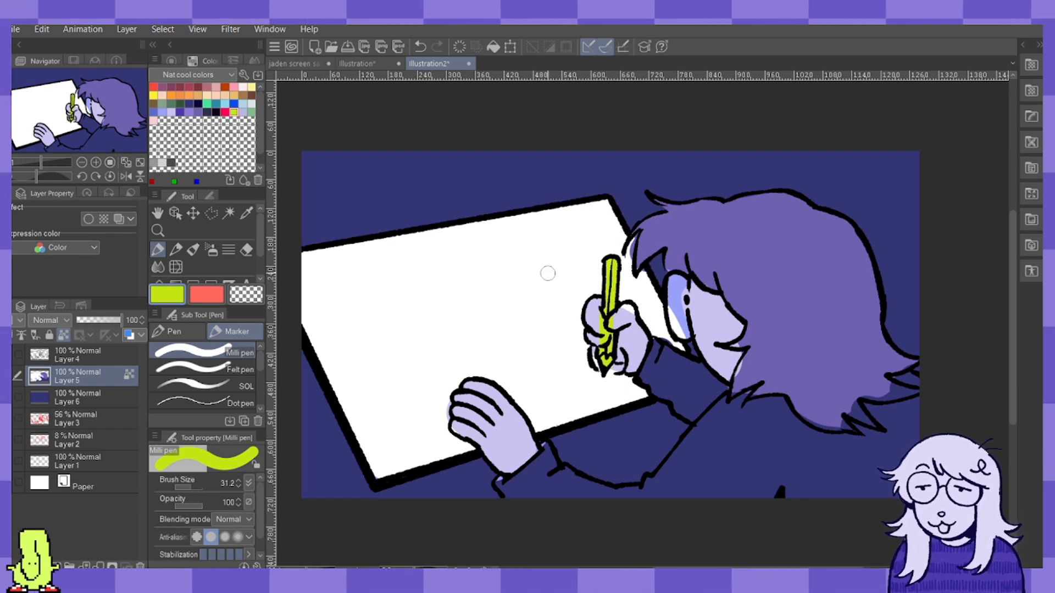
Paint the glasses lens white and recolour the background layer, Layer 6, light blue.
left_click(540, 259, "alt")
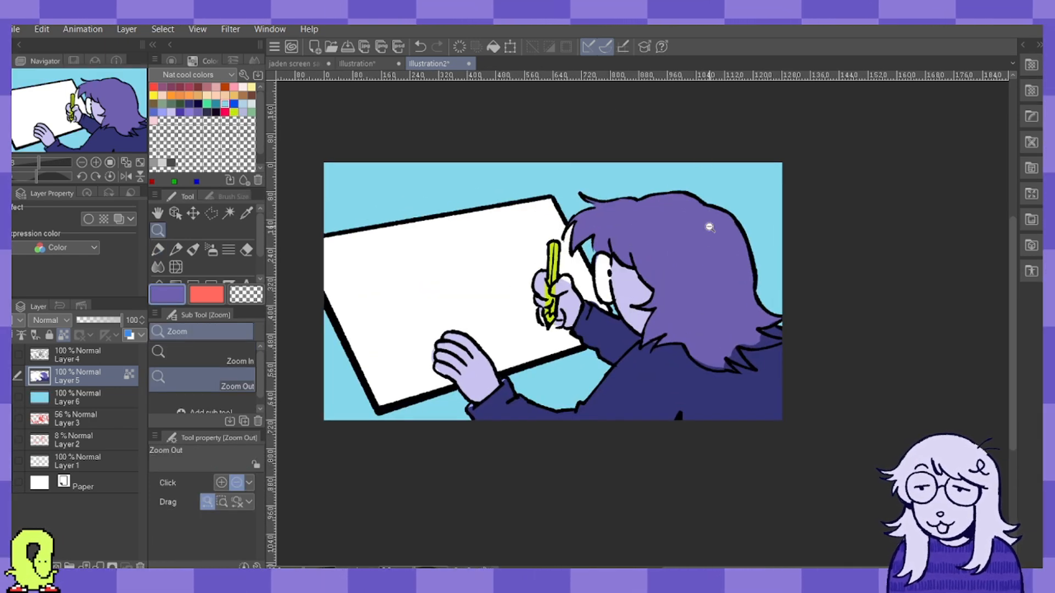
Touch up the edges of the face in pale lavender and the glasses lens in white at brush size 14.1.
scroll(709, 227, "up", 2)
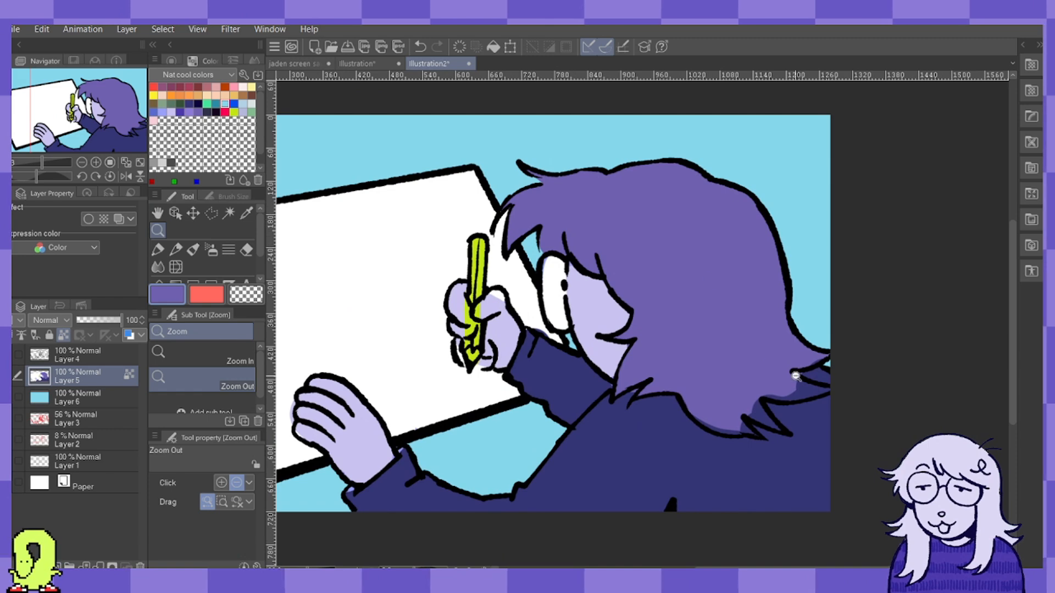
scroll(787, 280, "up", 1)
scroll(787, 281, "up", 1)
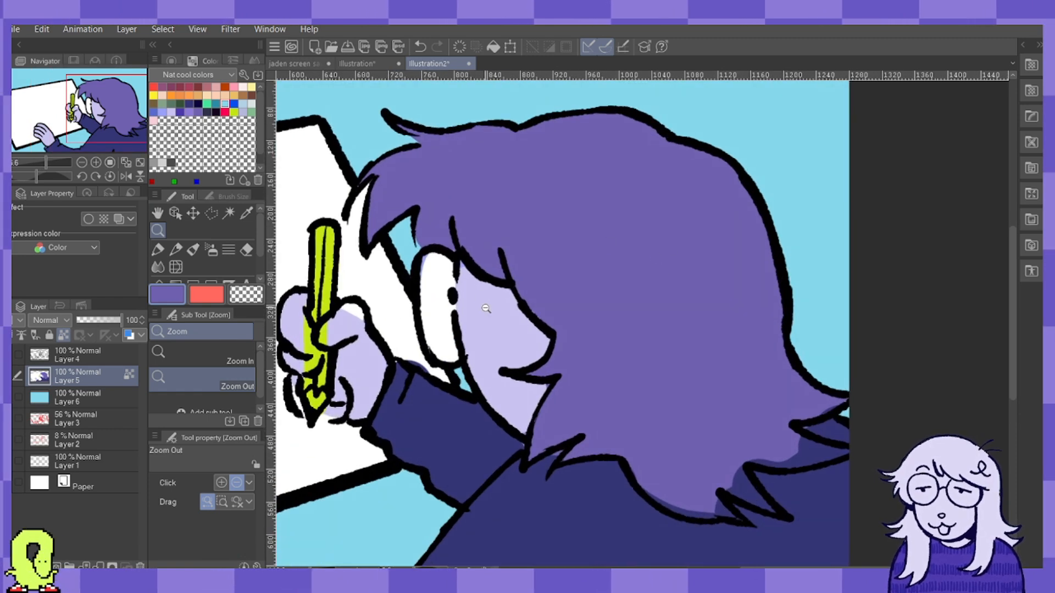
right_click(488, 304)
left_click(159, 250)
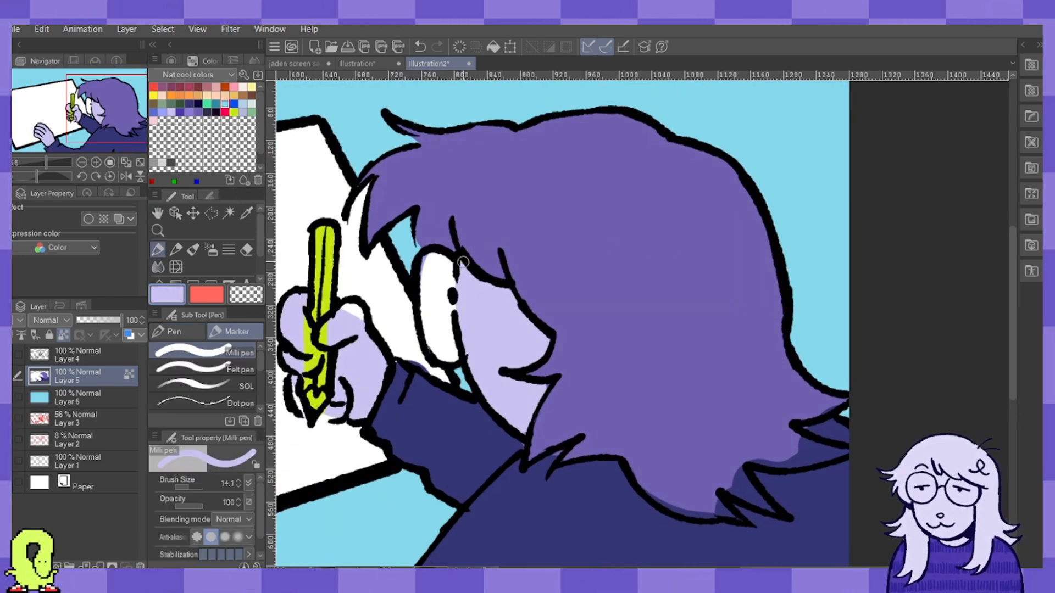
right_click(436, 267)
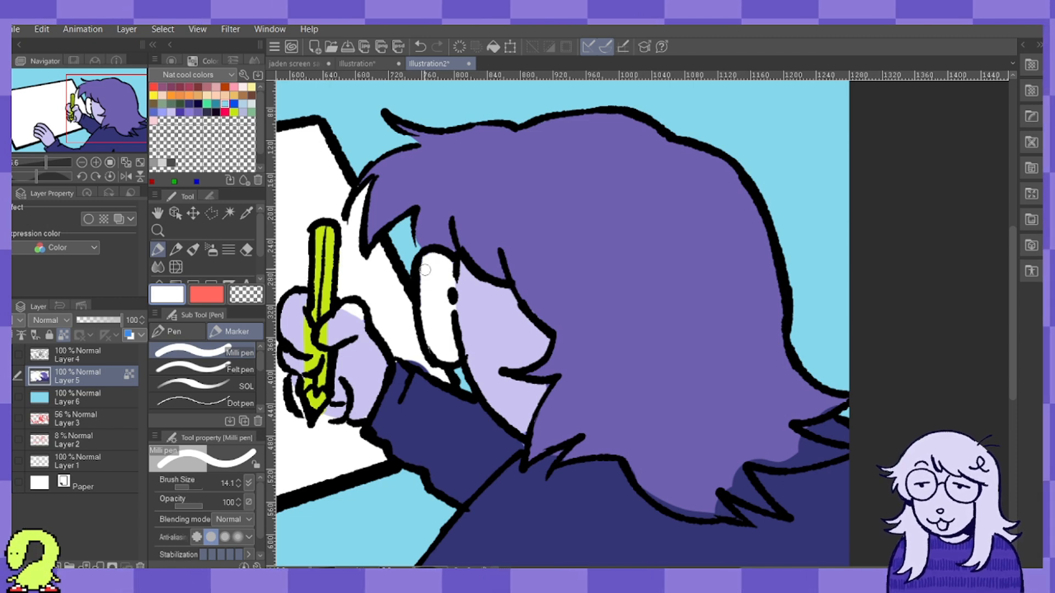
Clean up the drawing hand in pale lavender and the pencil between its fingers in lime green.
right_click(329, 328)
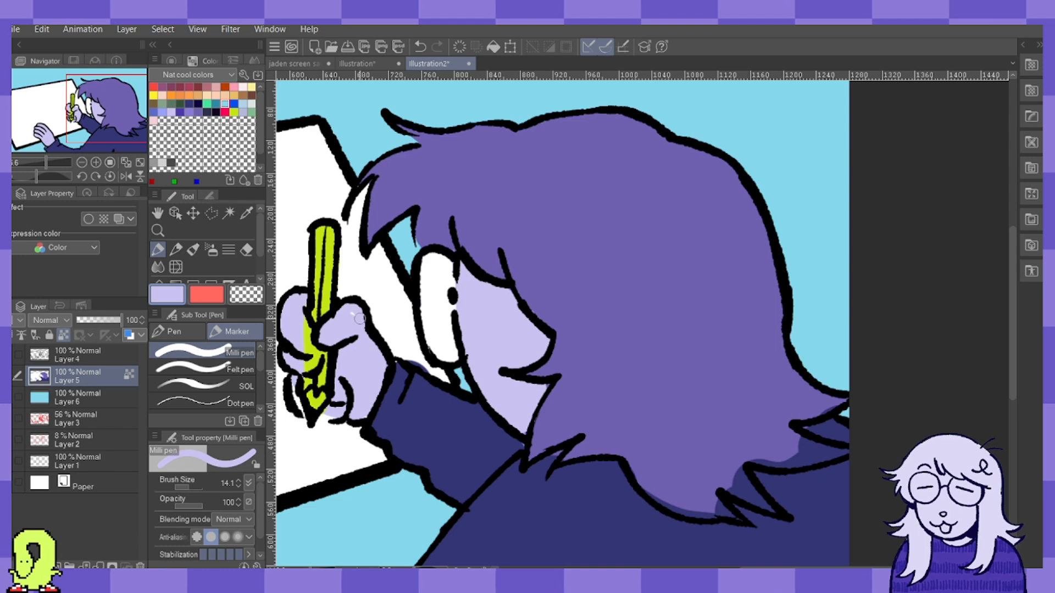
mouse_move(309, 329)
left_mouse_down()
mouse_move(315, 353)
mouse_move(304, 368)
left_mouse_up()
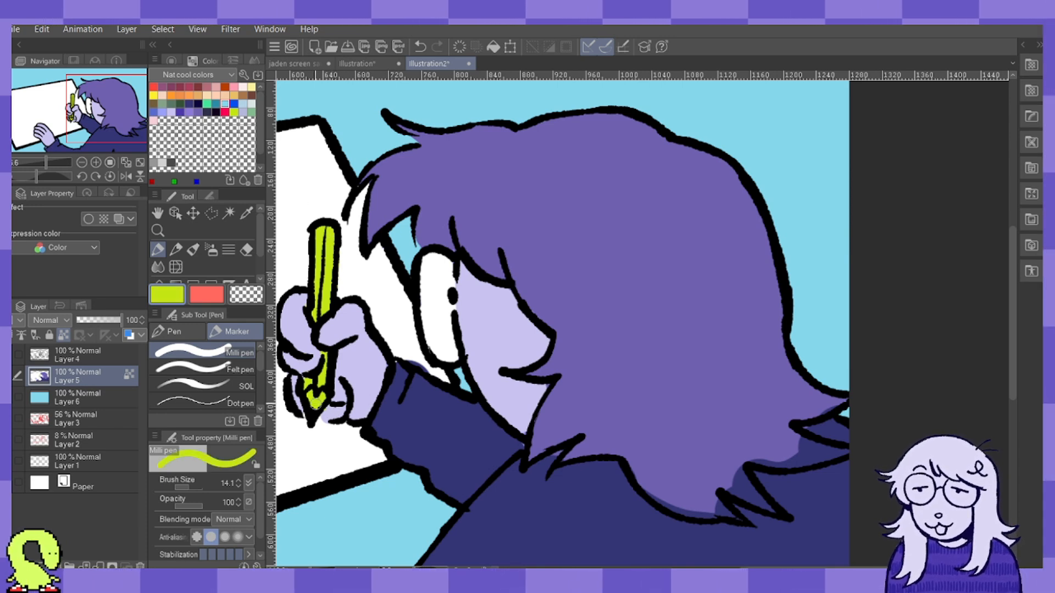
Extend the purple into the hair tips and clean up the board's edge beside the upper sleeve in white.
left_click(600, 349, "alt")
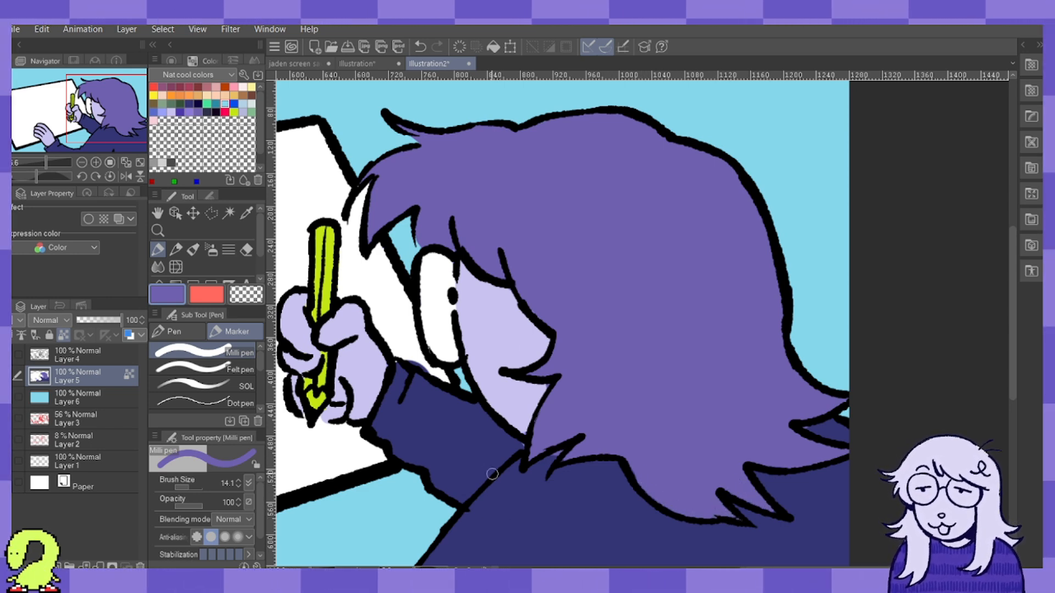
left_click(377, 261, "alt")
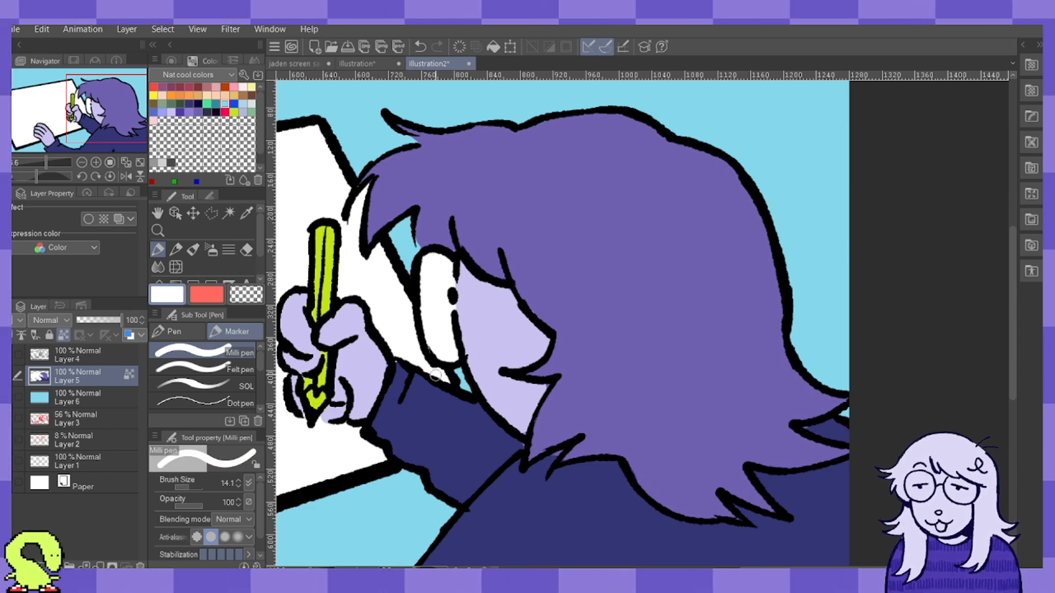
left_click(422, 414, "alt")
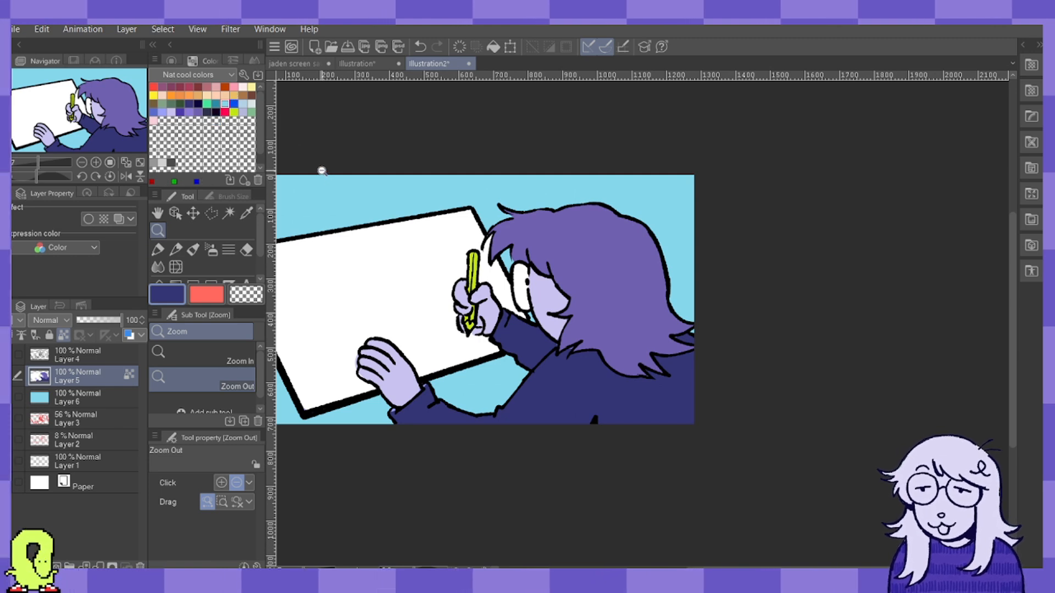
Check the lower face, hair tips and shoulder for unpainted gaps in the flat colours.
left_click_drag(580, 344, 693, 294)
scroll(769, 355, "up", 2)
key("p")
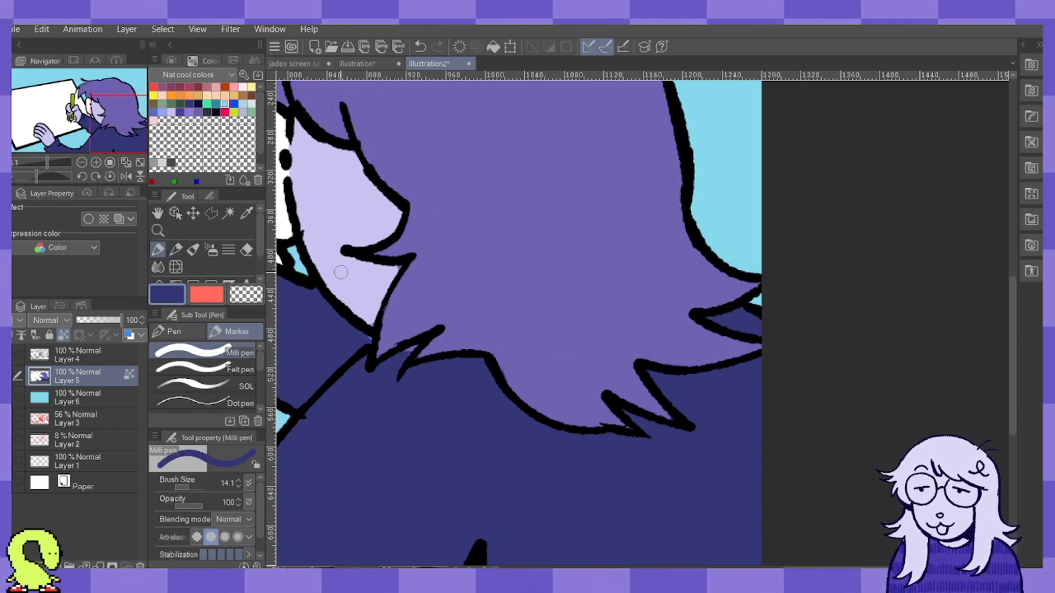
left_click(390, 266, "alt")
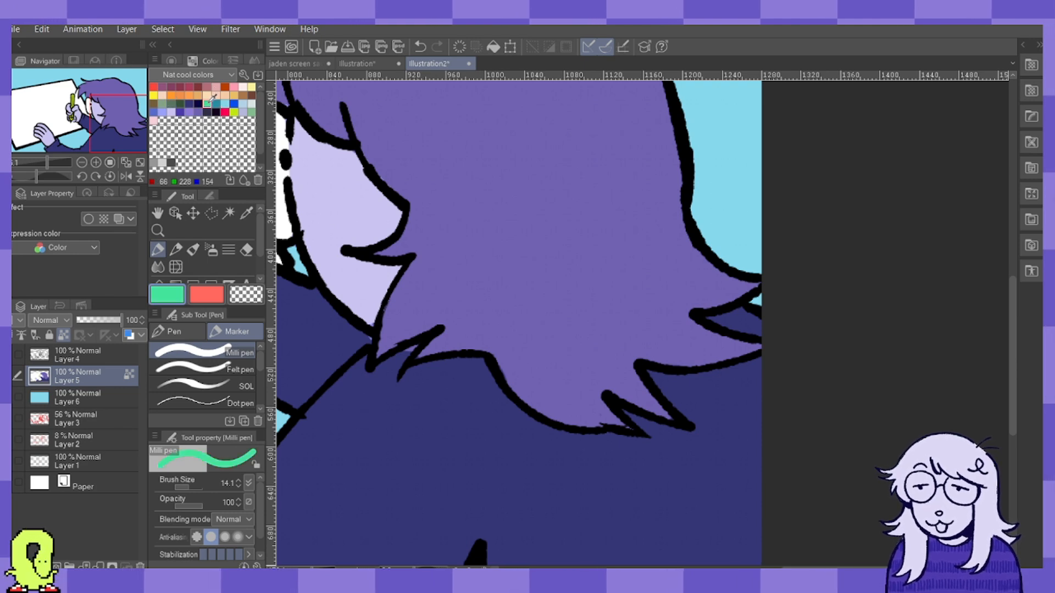
key("slash")
left_click_drag(422, 188, 393, 169)
left_click_drag(499, 226, 531, 236)
left_click_drag(647, 270, 599, 273)
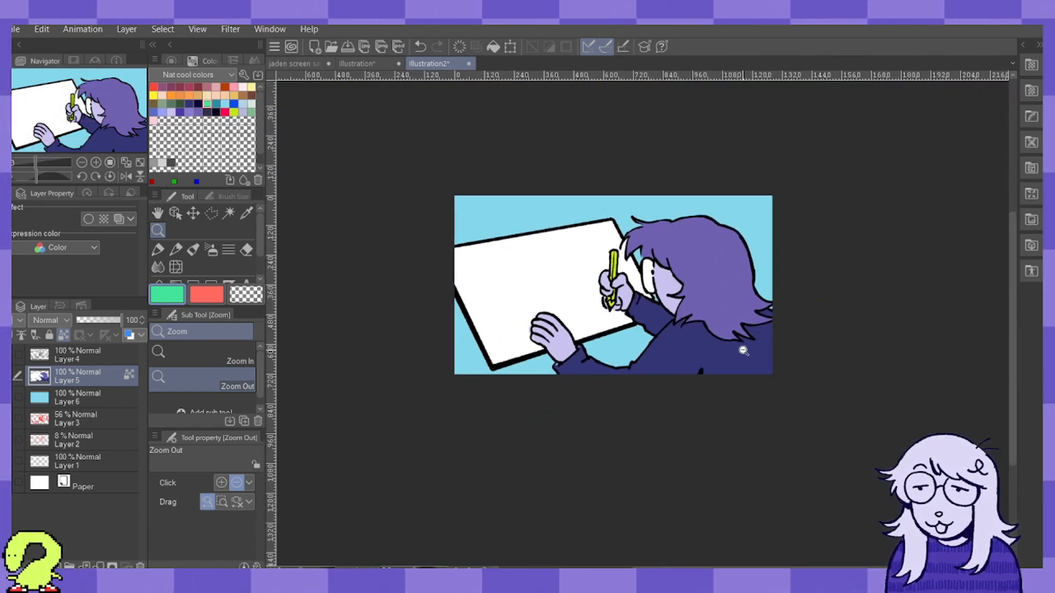
Paint the board white over the skin colour spilling outside the lower hand's fingertips.
left_click_drag(744, 348, 763, 348)
left_click_drag(400, 369, 435, 346)
left_click_drag(416, 228, 367, 250)
left_click_drag(435, 135, 460, 143)
left_click_drag(410, 217, 271, 216)
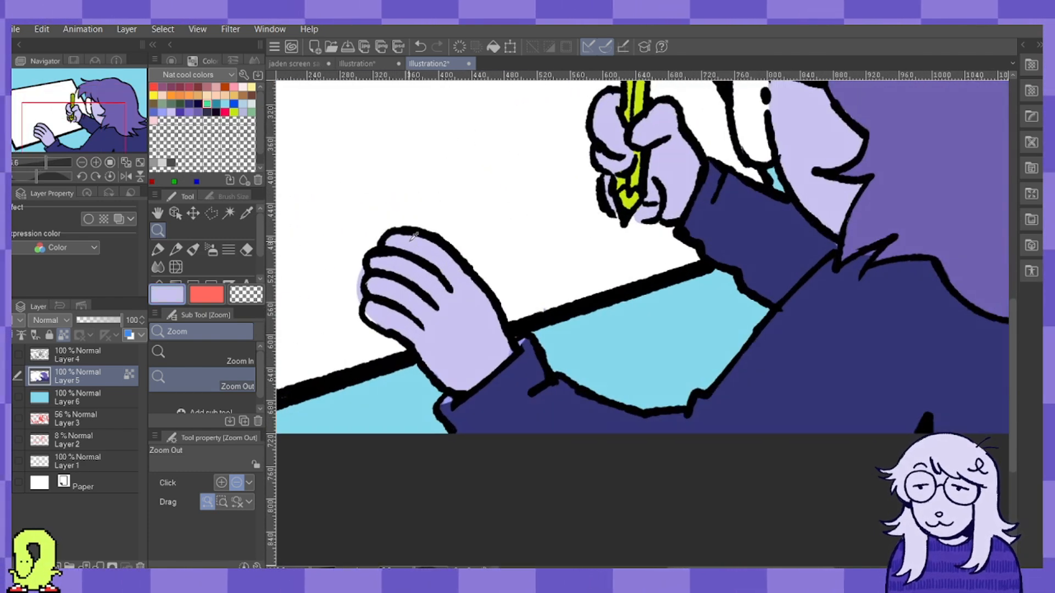
left_click(156, 251)
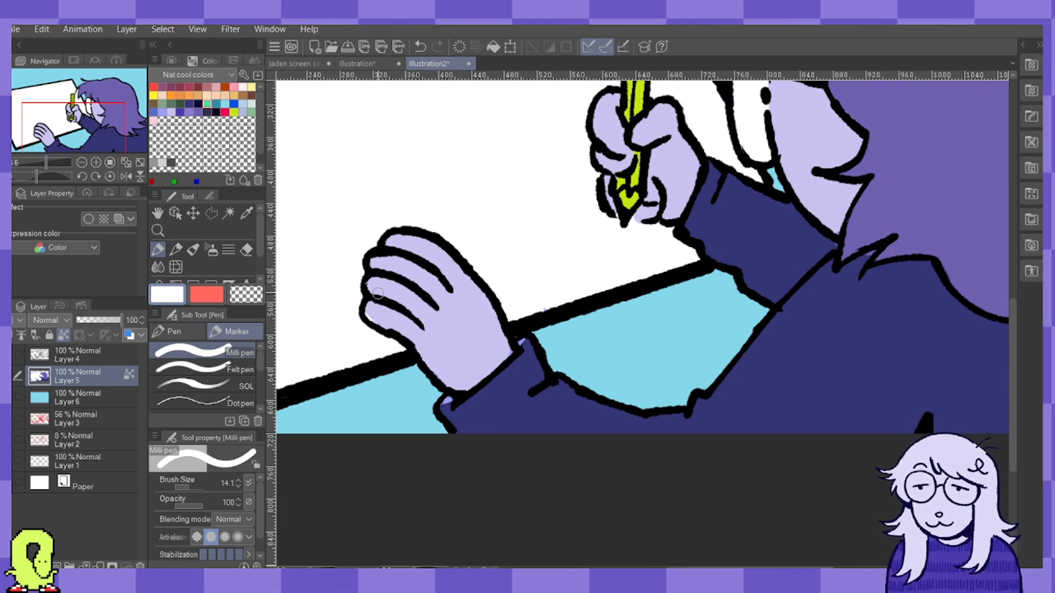
Touch up the lower hand's wrist in pale lavender and the inside of its sleeve cuff in dark blue.
left_click(362, 262, "alt")
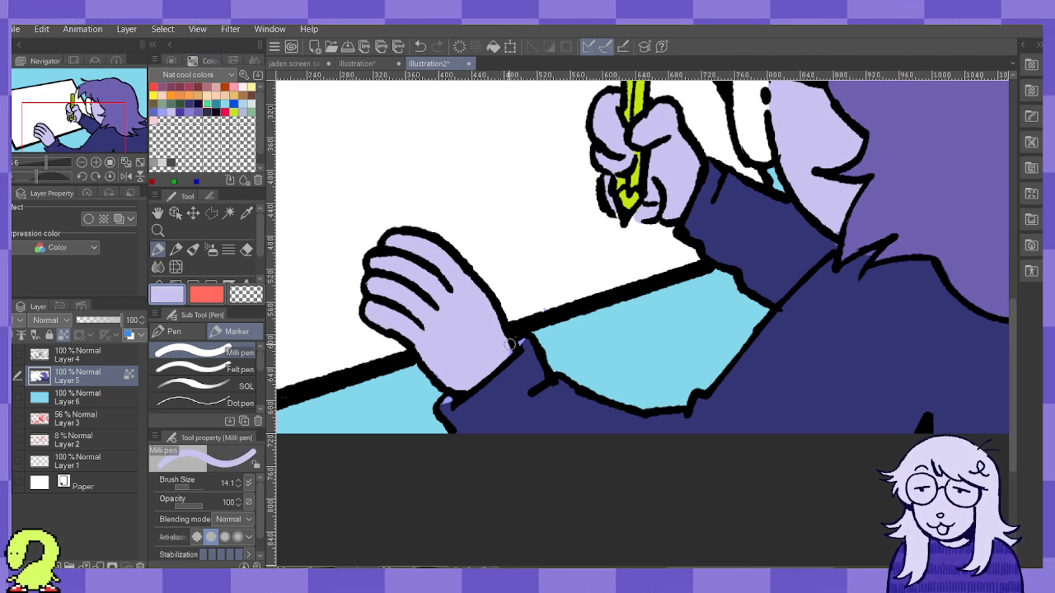
left_click(521, 363, "alt")
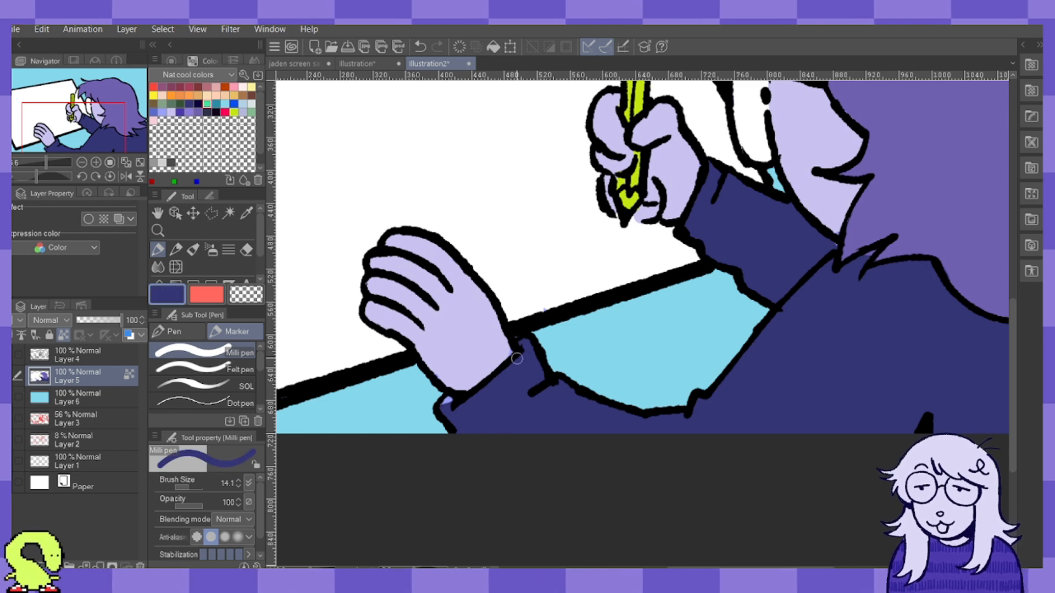
left_click(502, 356, "alt")
left_click_drag(508, 352, 511, 350)
left_click(475, 417, "alt")
left_click_drag(449, 400, 444, 406)
left_click(441, 369, "alt")
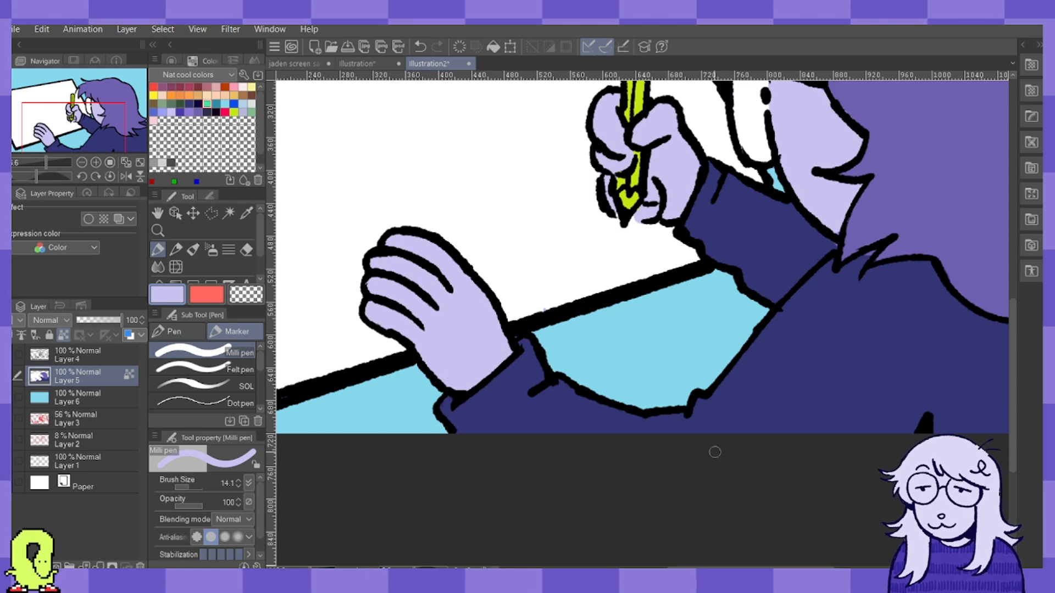
Touch up the edges of the drawing arm's sleeve in dark blue.
left_click_drag(751, 568, 811, 569)
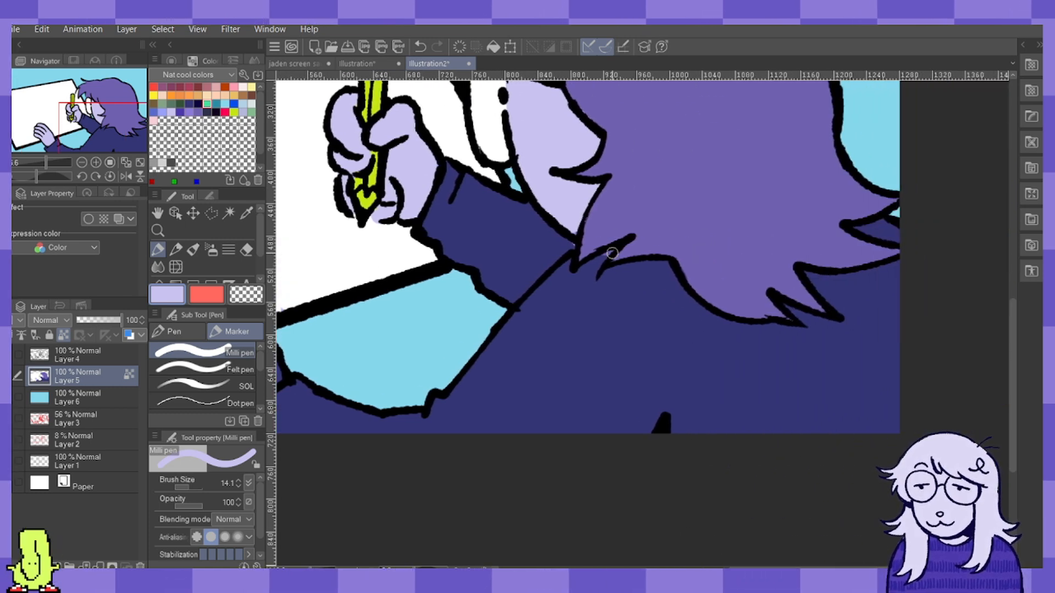
left_click(568, 242, "alt")
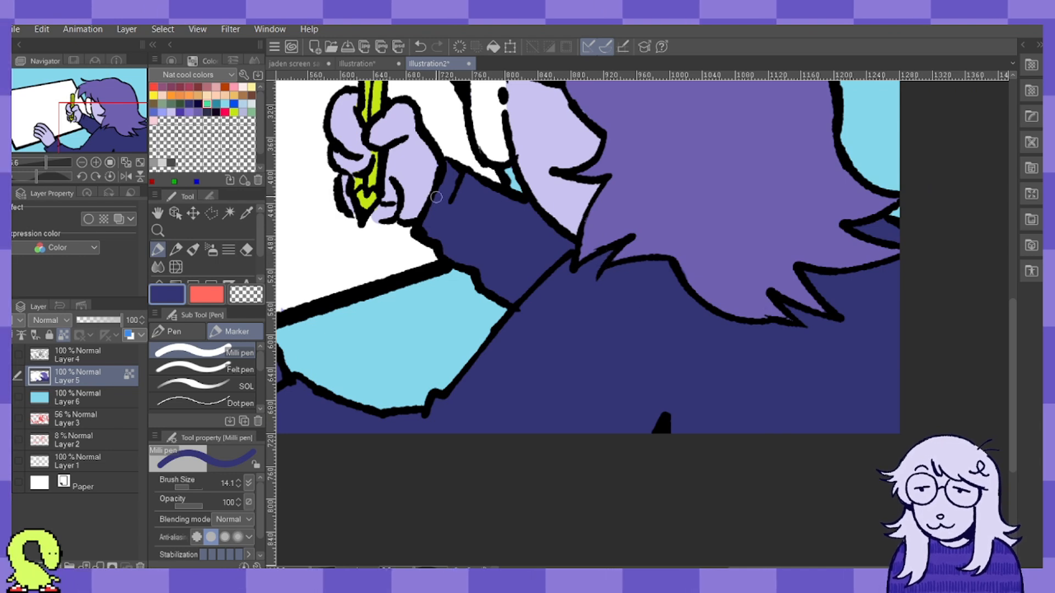
Recolour the background layer, Layer 6, lime green to match the pencil.
left_click(157, 231)
mouse_move(476, 218)
left_mouse_down()
mouse_move(399, 198)
mouse_move(472, 181)
mouse_move(424, 159)
mouse_move(528, 201)
left_mouse_up()
mouse_move(676, 279)
left_mouse_down()
mouse_move(628, 264)
mouse_move(710, 324)
left_mouse_up()
left_click_drag(849, 406, 824, 420)
mouse_move(827, 444)
left_mouse_down()
mouse_move(843, 450)
mouse_move(743, 406)
left_mouse_up()
left_click_drag(632, 405, 653, 396)
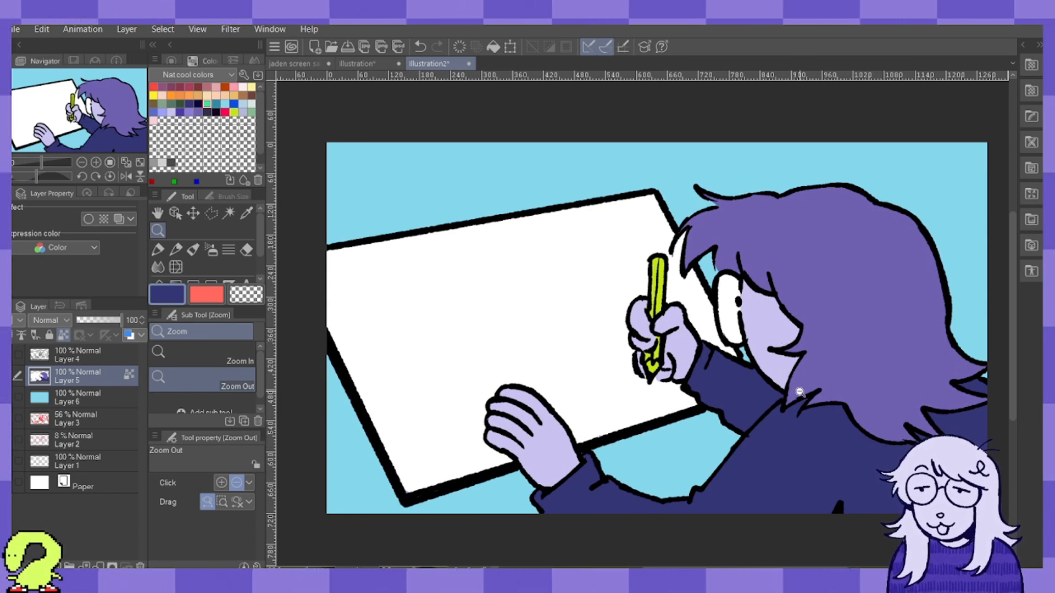
left_click_drag(754, 568, 766, 569)
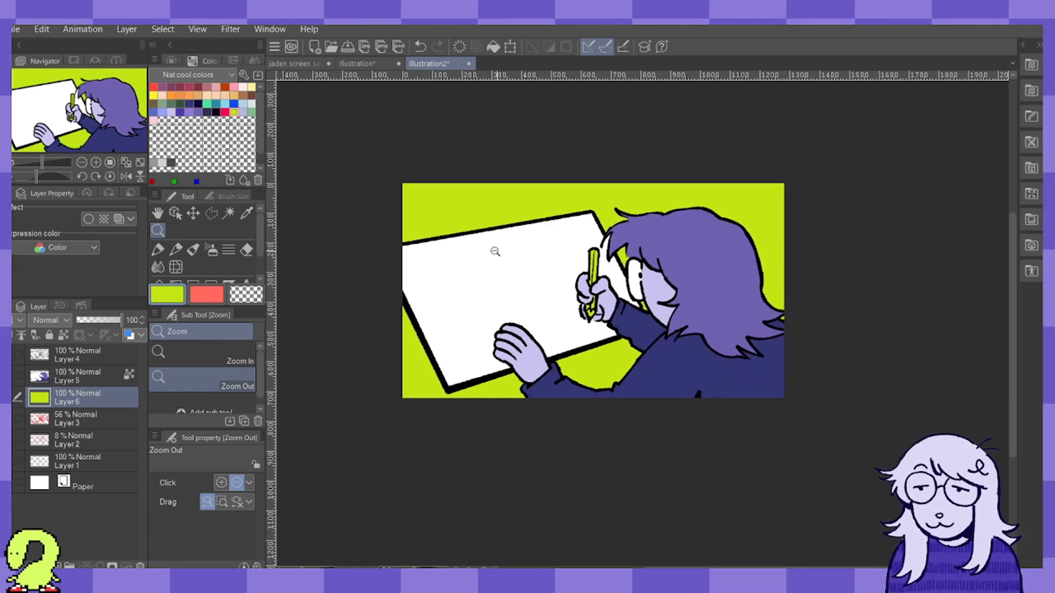
left_click_drag(492, 219, 497, 245)
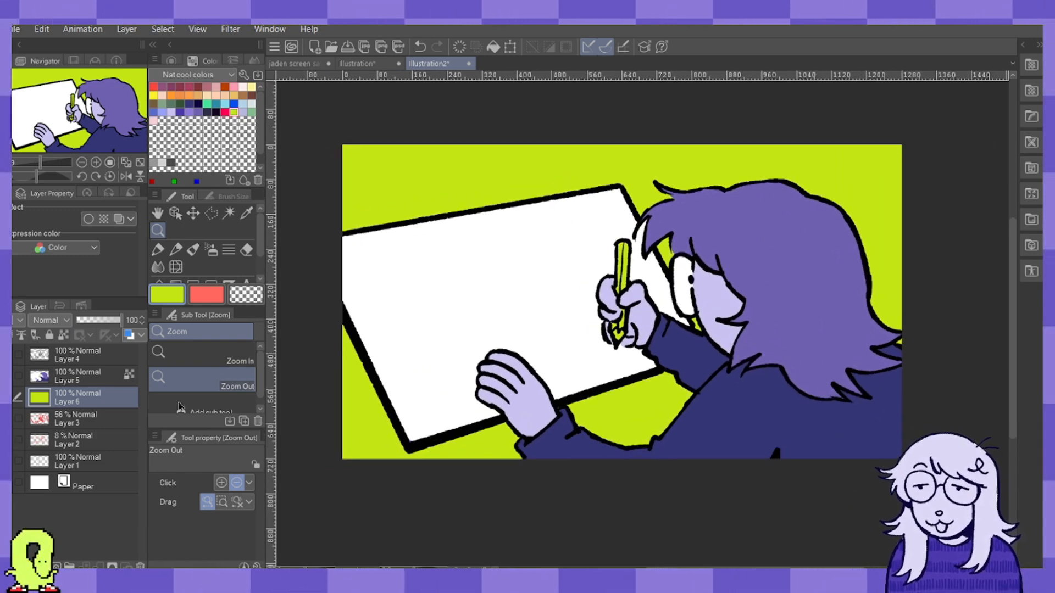
left_click_drag(571, 270, 560, 268)
left_click_drag(421, 252, 426, 252)
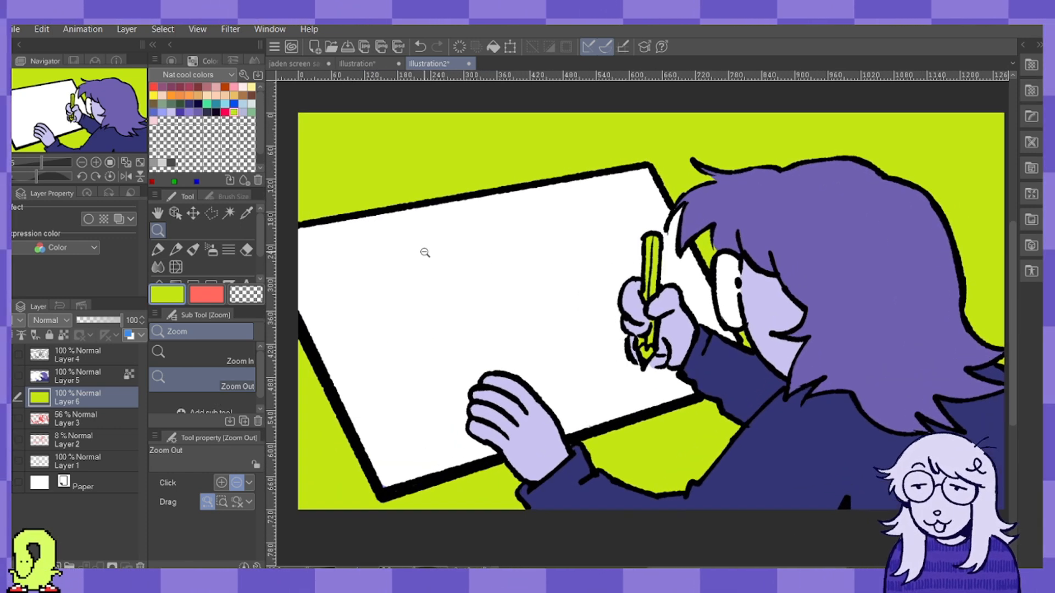
left_click_drag(577, 262, 625, 263)
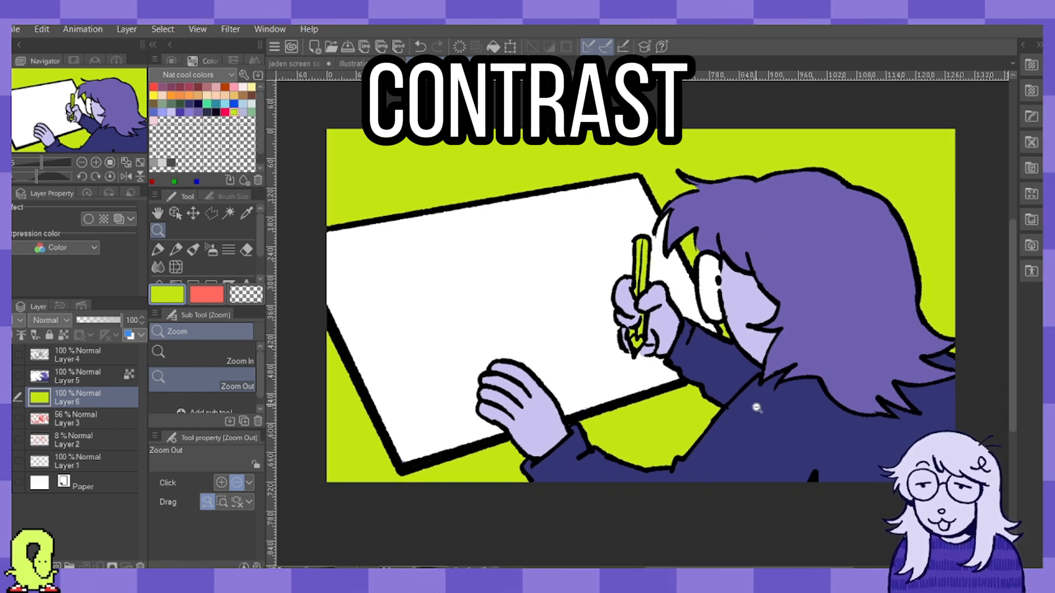
left_click(158, 249)
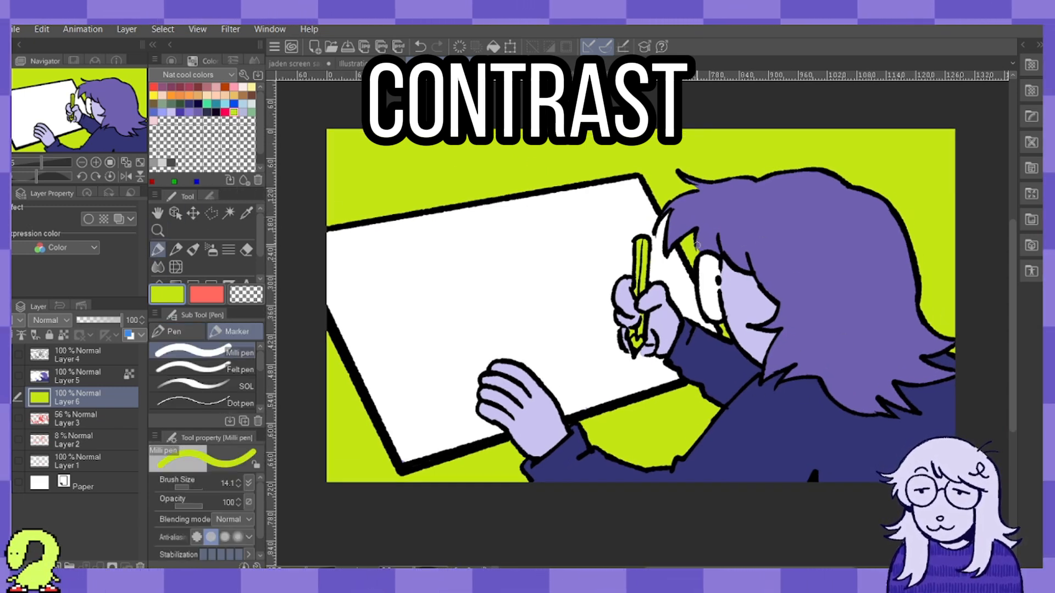
Try a Hue/Saturation/Luminosity correction layer above Layer 4 to view the whole drawing in greyscale.
left_click(82, 379)
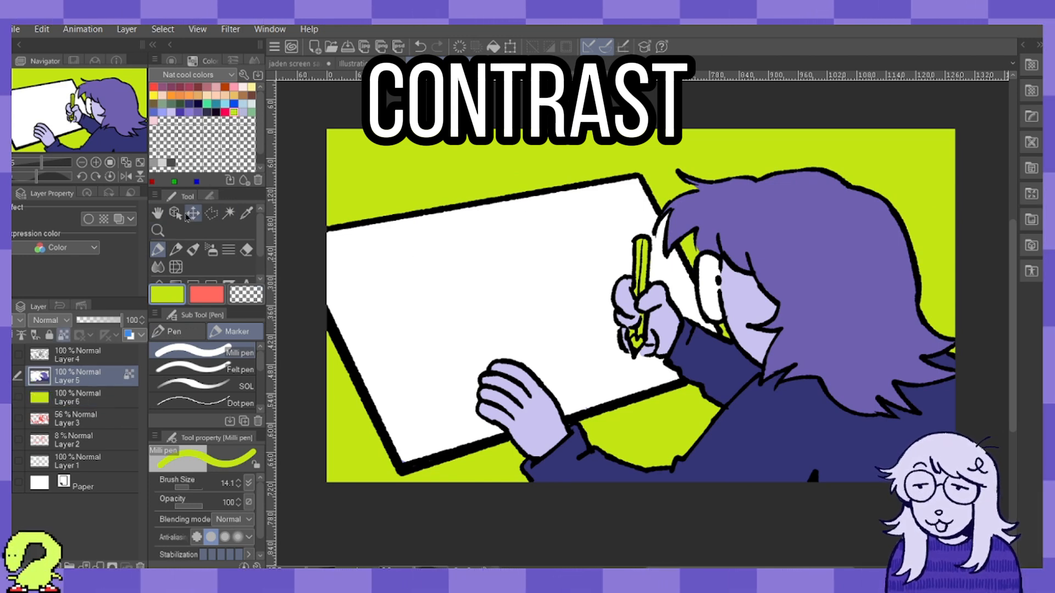
left_click(85, 357)
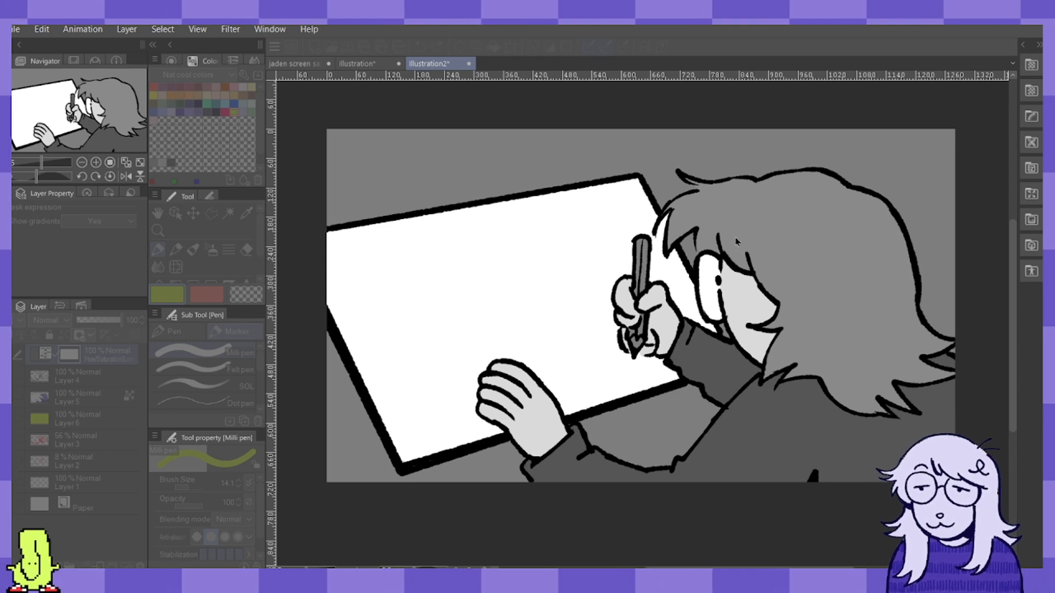
key("Return")
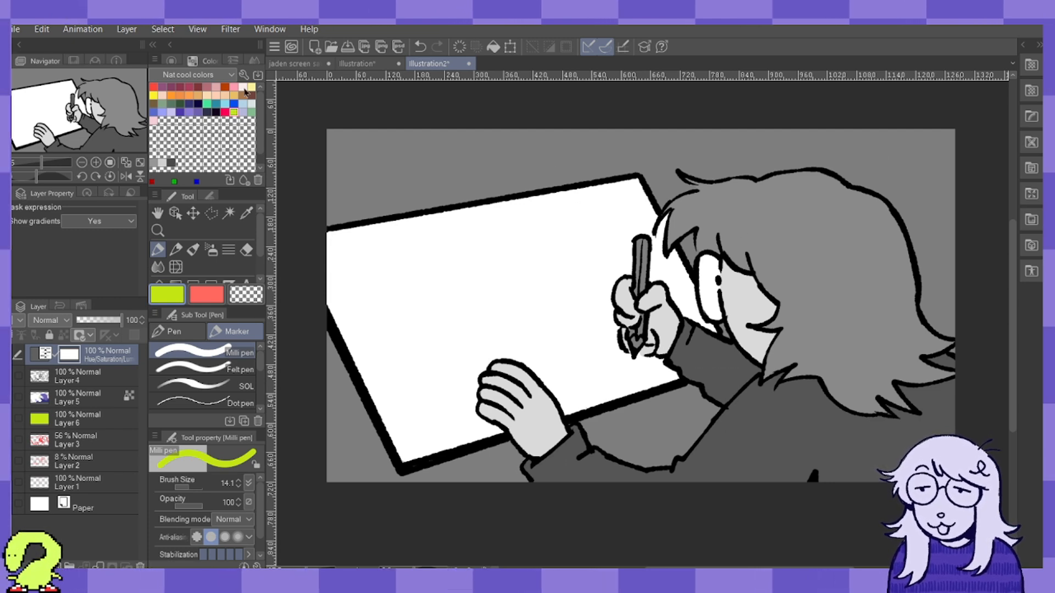
key("ctrl+z")
Auto-select the area around the character and board and fill a white outline around them on a new layer beneath Layer 5.
left_click(228, 212)
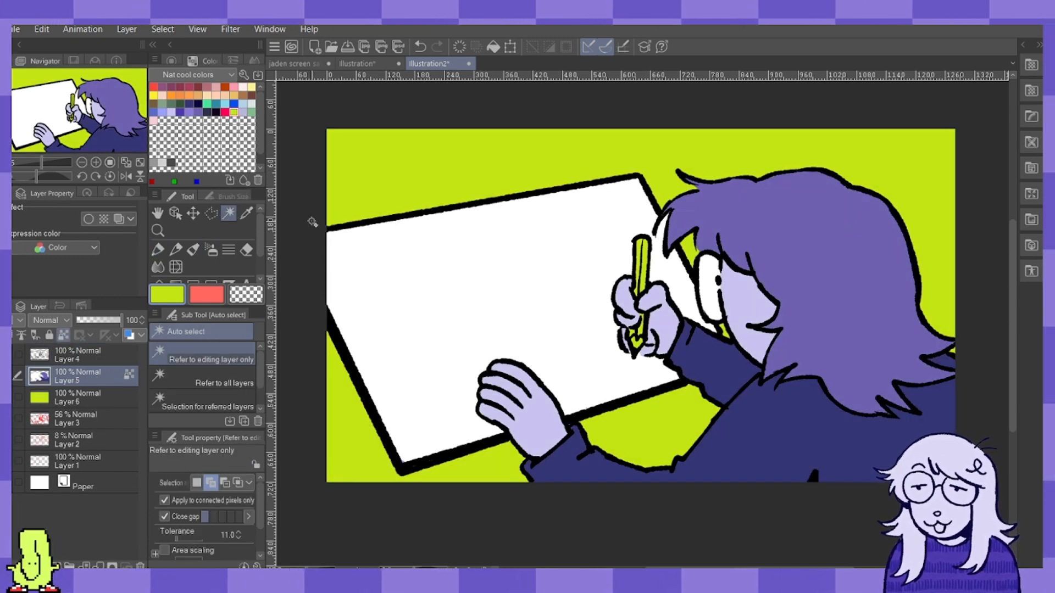
left_click(468, 173)
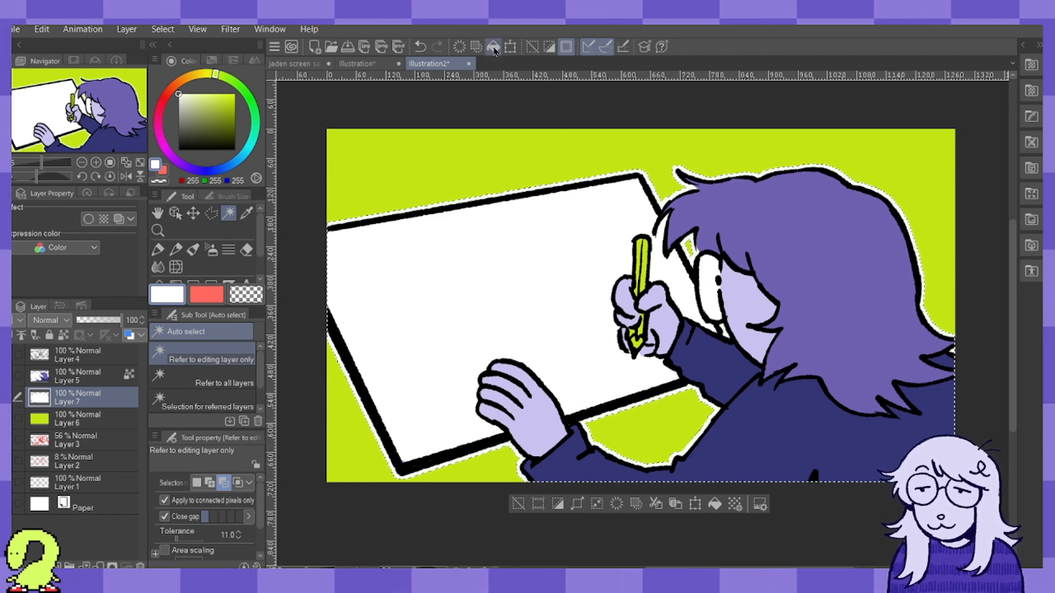
left_click(531, 50)
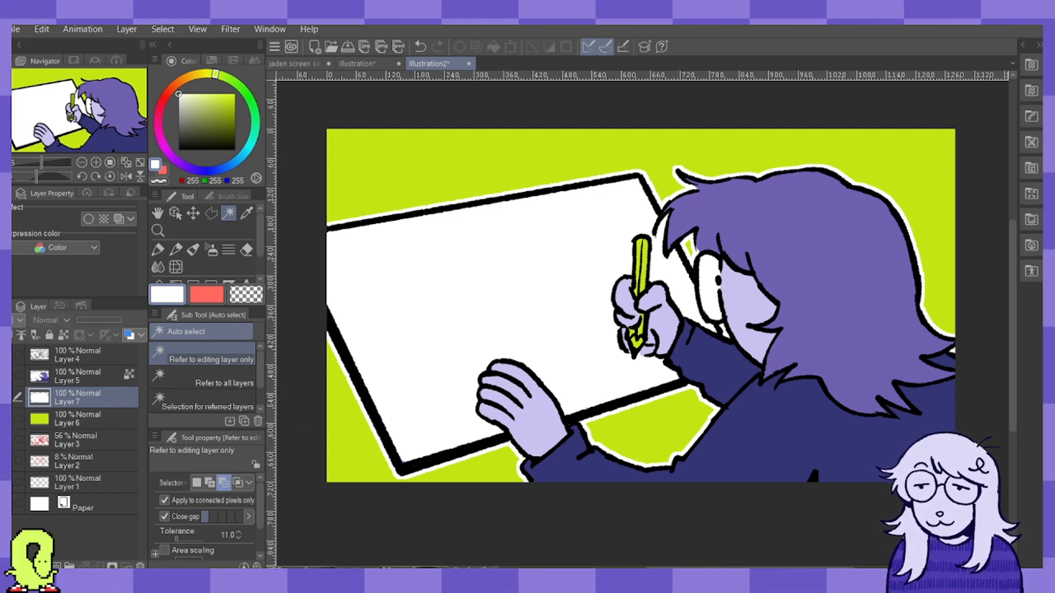
Toggle the visibility of Layer 7 repeatedly to compare the drawing with and without its white outline.
left_click(5, 397)
left_click(5, 397)
left_click(5, 398)
left_click(5, 397)
left_click(5, 397)
left_click(5, 397)
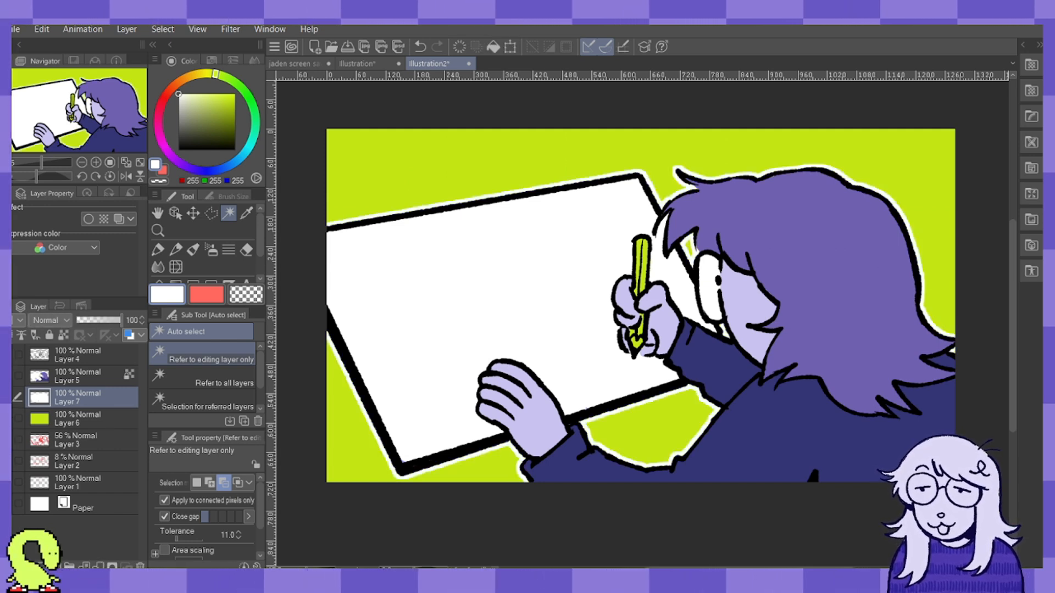
left_click(6, 397)
left_click(6, 397)
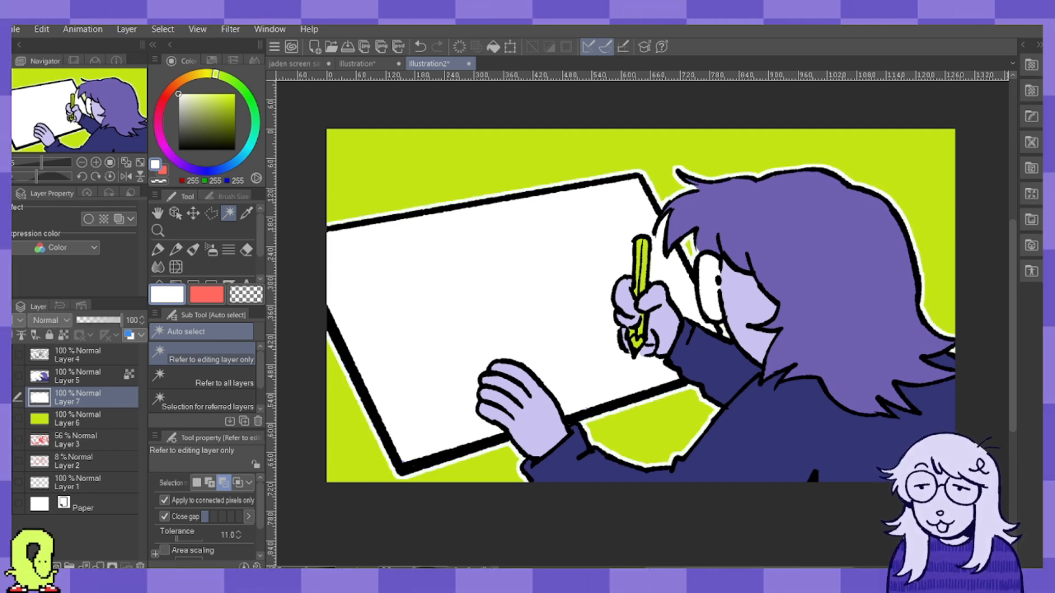
Place the Checkerboard material from the Monochromatic pattern category directly above the lime green background layer, Layer 6.
left_click(83, 419)
left_click_drag(260, 241, 260, 267)
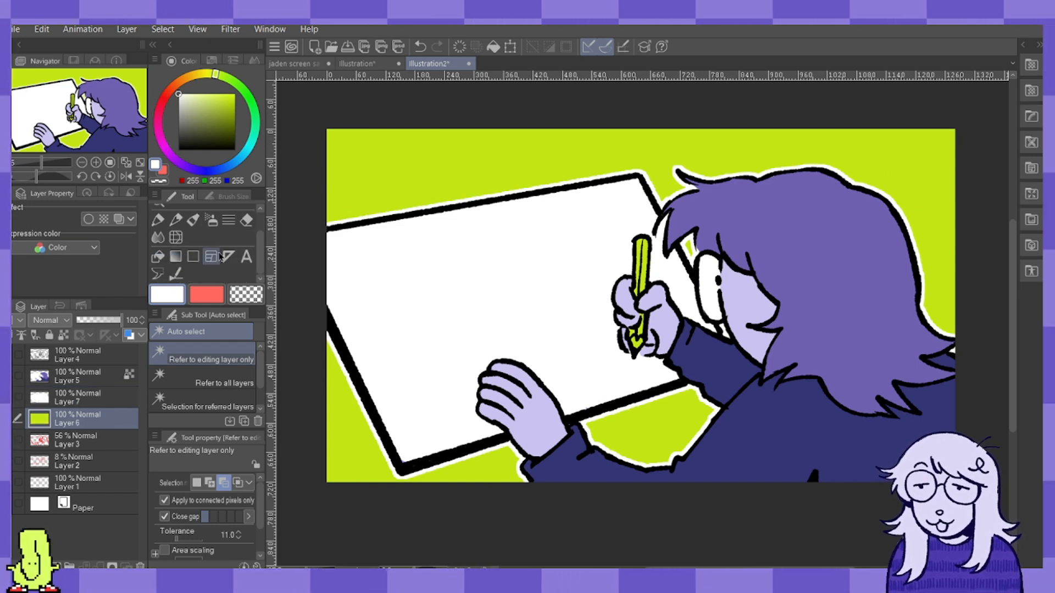
left_click(1038, 44)
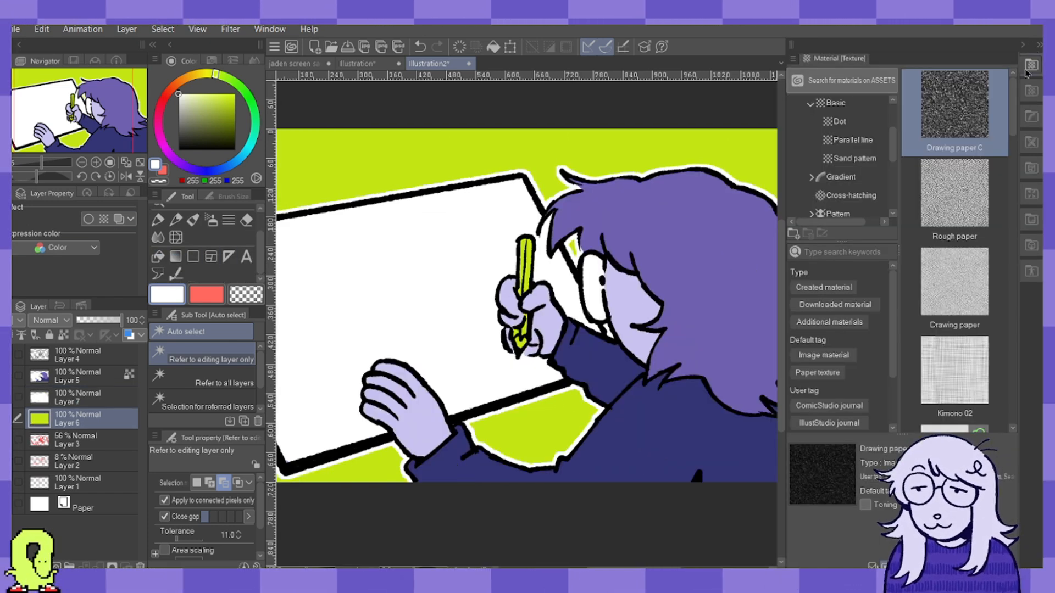
left_click_drag(893, 146, 888, 108)
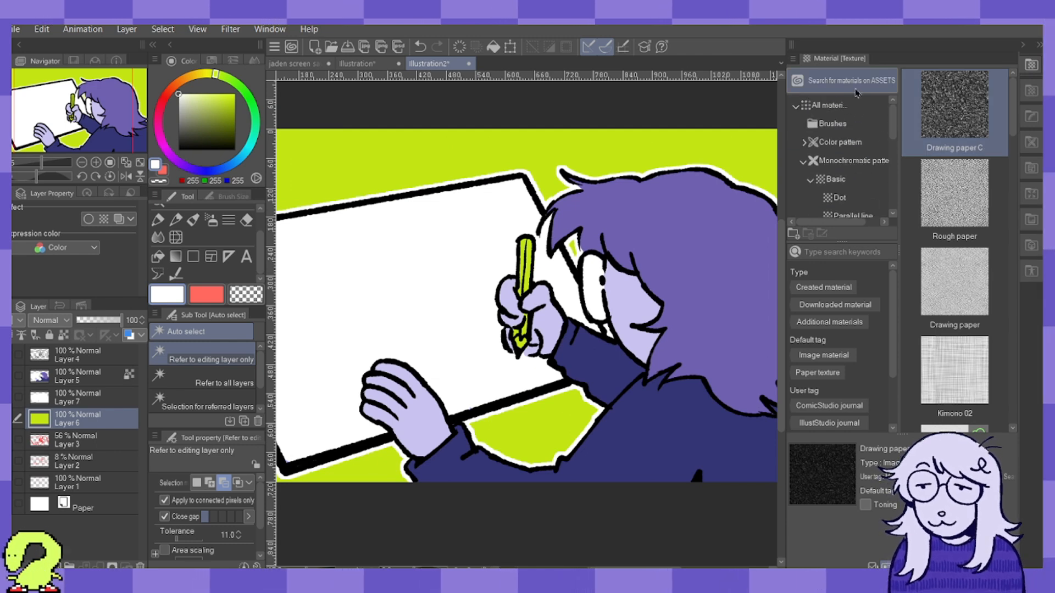
left_click(827, 105)
left_click(833, 124)
left_click(846, 142)
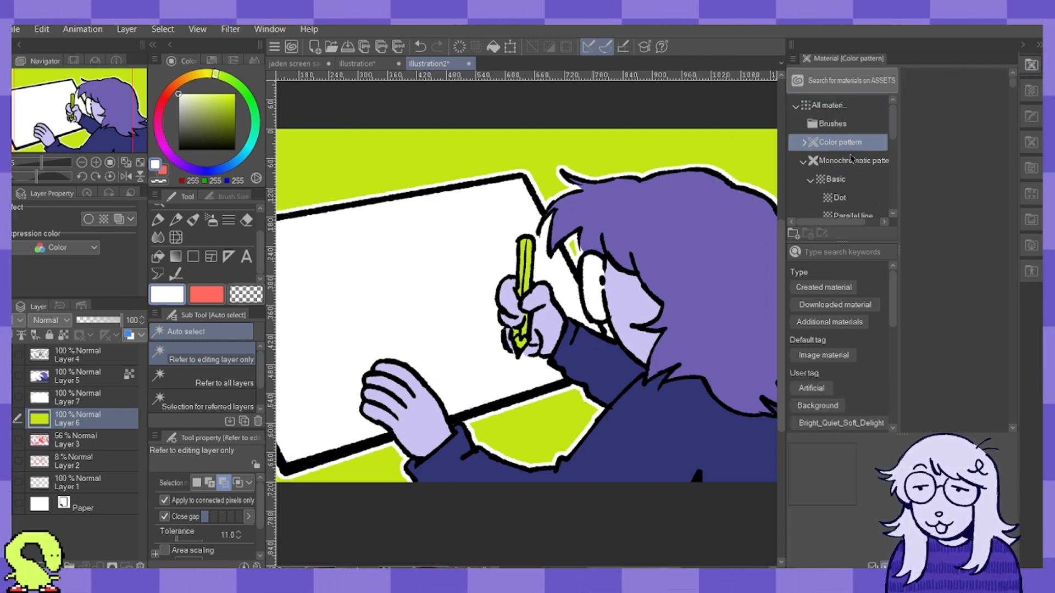
left_click(849, 160)
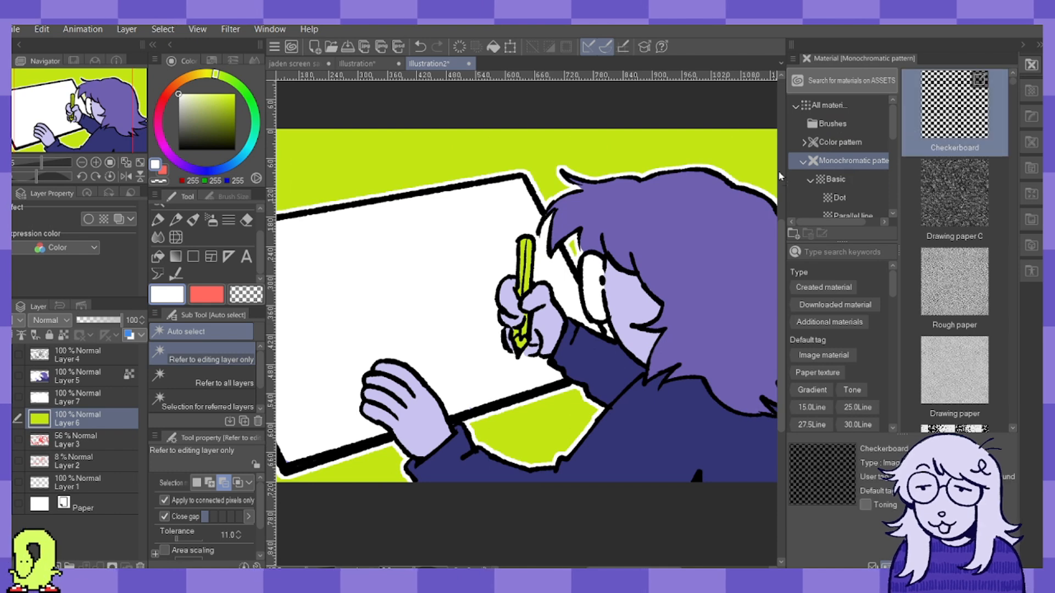
left_click_drag(983, 95, 618, 232)
left_click(1031, 65)
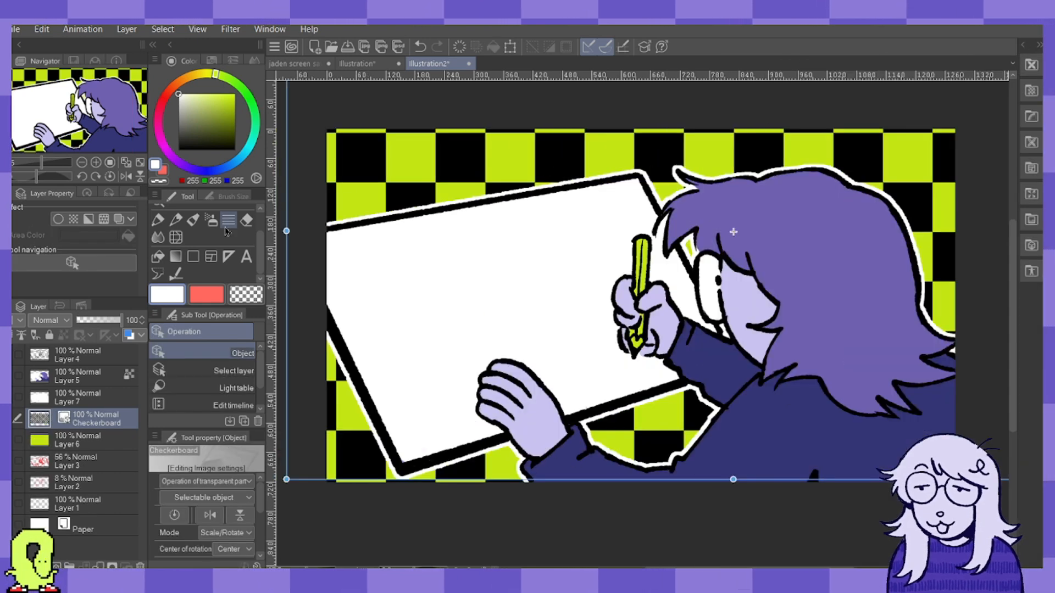
Try to enlarge the checkerboard pattern and tilt it counter-clockwise to follow the slope of the board.
scroll(158, 222, "up", 2)
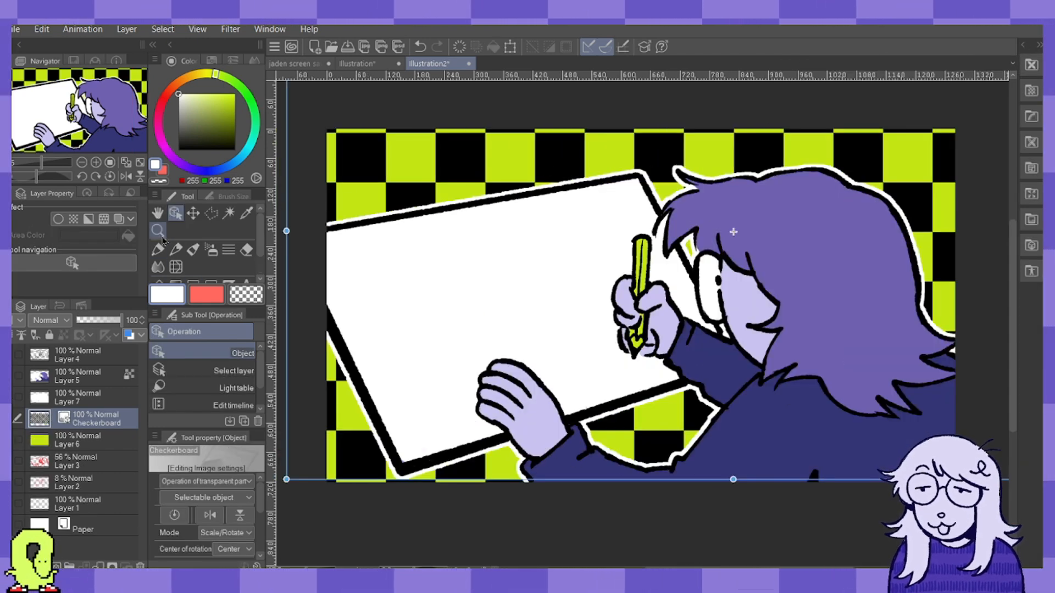
left_click(157, 230)
scroll(437, 196, "down", 7)
scroll(492, 156, "up", 2)
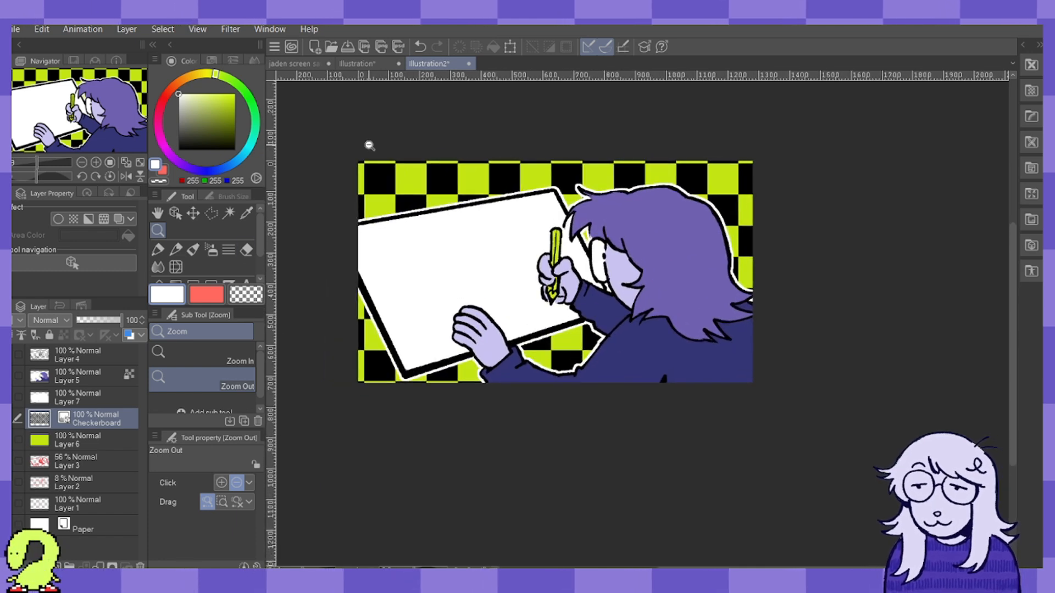
left_click(510, 47)
left_click_drag(358, 161, 279, 98)
left_click_drag(752, 382, 873, 432)
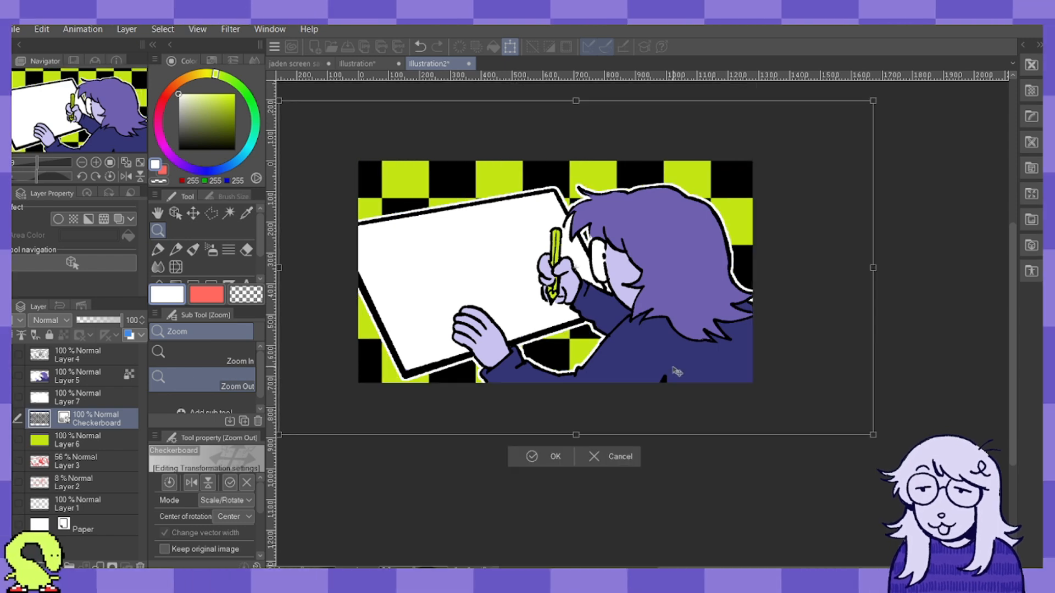
left_click_drag(869, 303, 923, 356)
left_click_drag(664, 354, 669, 353)
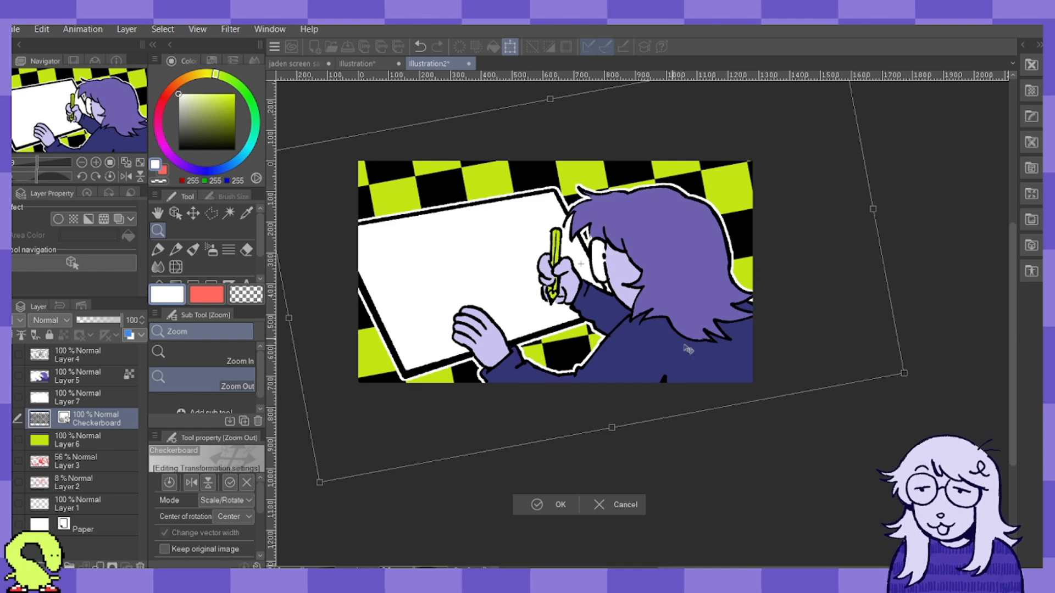
left_click_drag(904, 373, 917, 377)
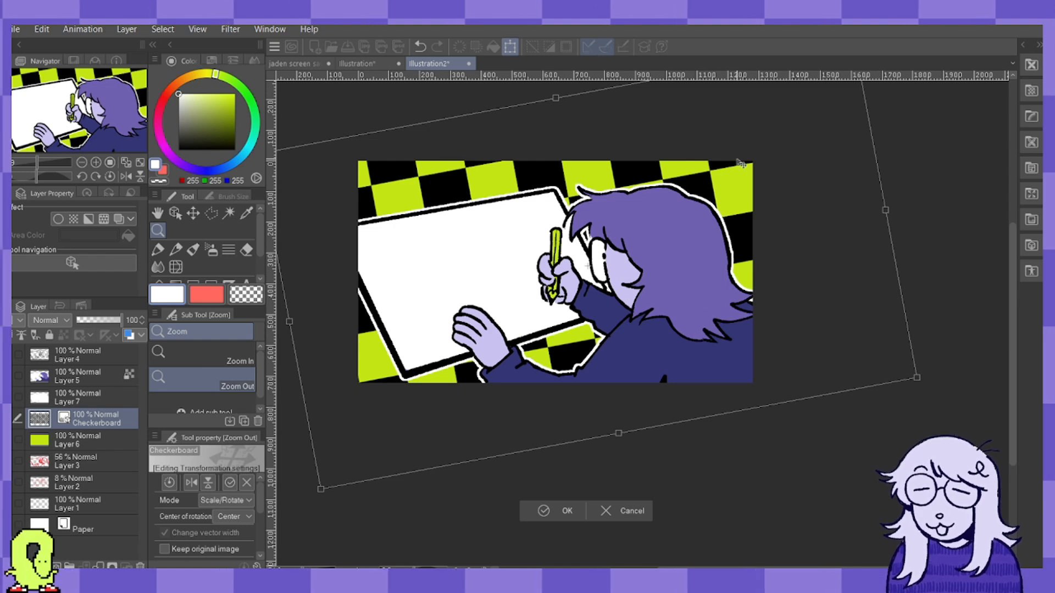
left_click_drag(932, 382, 932, 371)
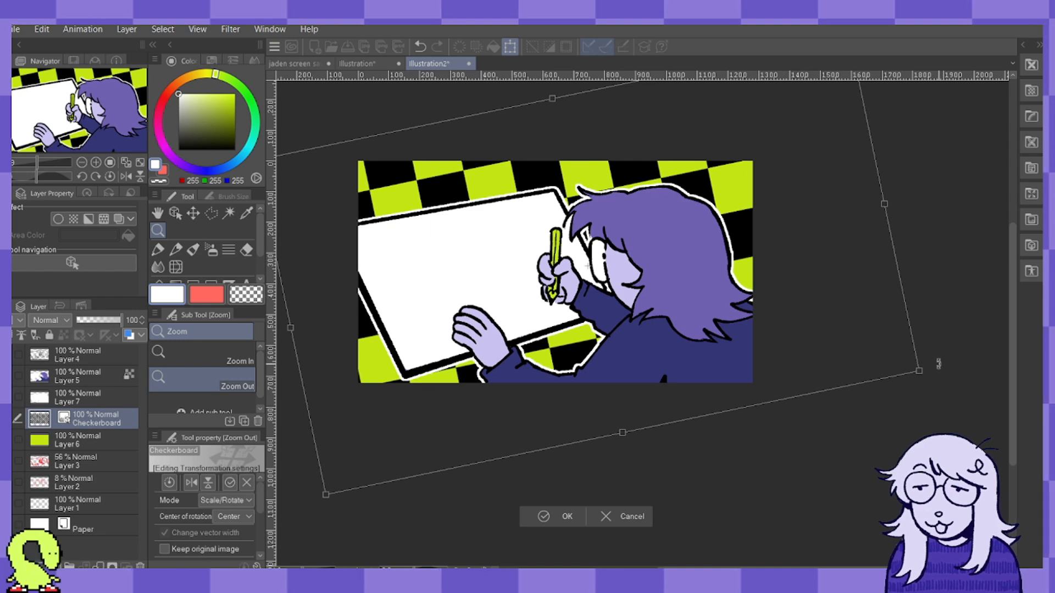
left_click_drag(670, 316, 678, 335)
left_click(560, 536)
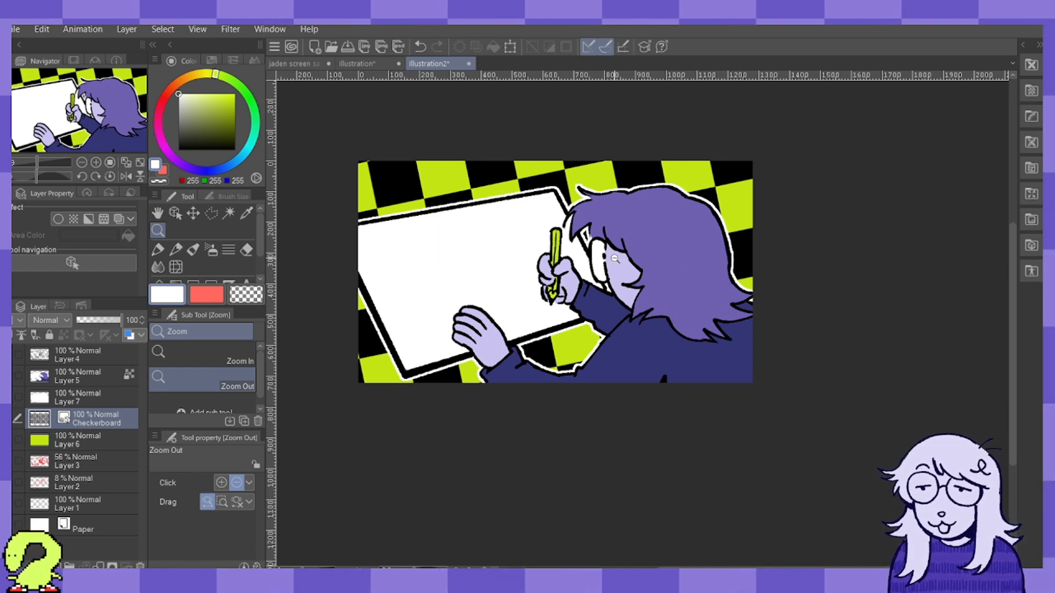
key("ctrl+z")
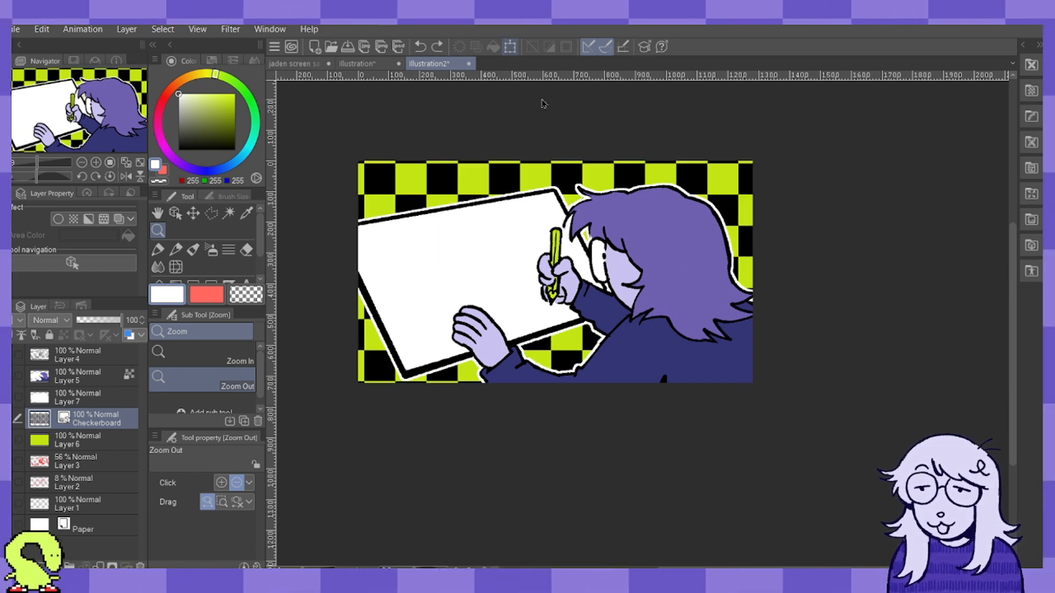
Enlarge the checkerboard pattern, rotate it slightly clockwise against the board's slope and position it to cover the whole background.
key("ctrl+t")
left_click_drag(752, 383, 855, 480)
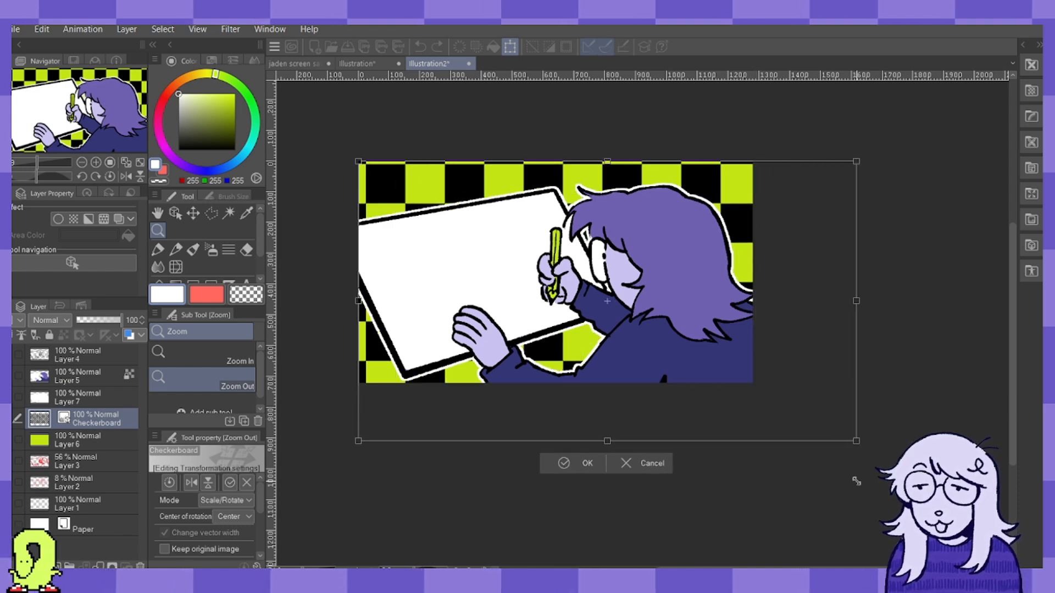
left_click_drag(730, 368, 674, 343)
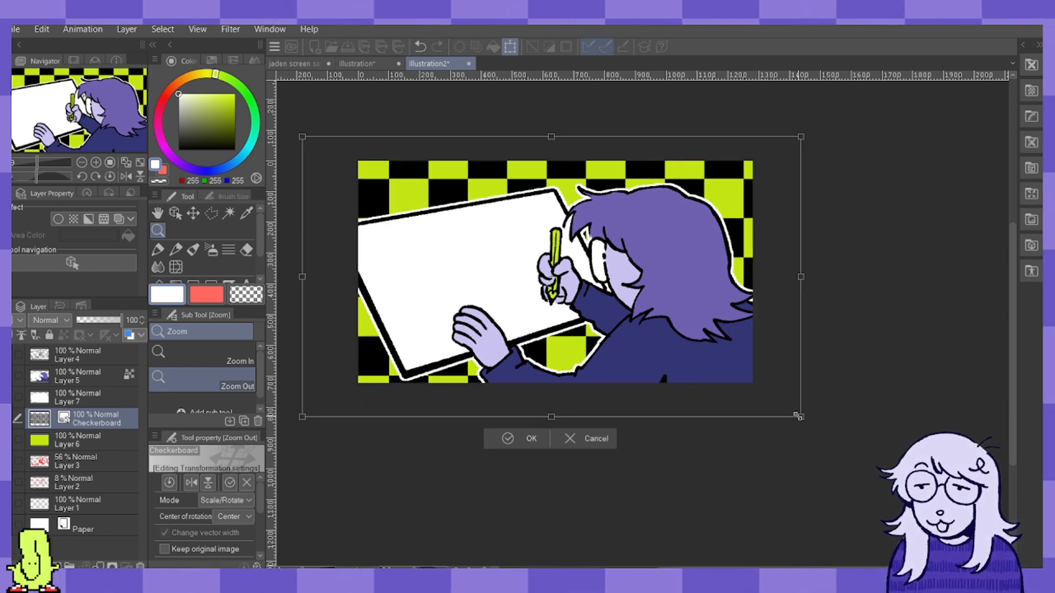
left_click_drag(800, 417, 876, 459)
left_click_drag(723, 379, 657, 346)
left_click_drag(847, 431, 828, 483)
left_click_drag(662, 354, 676, 363)
left_click_drag(797, 474, 835, 501)
left_click_drag(711, 415, 732, 421)
key("Return")
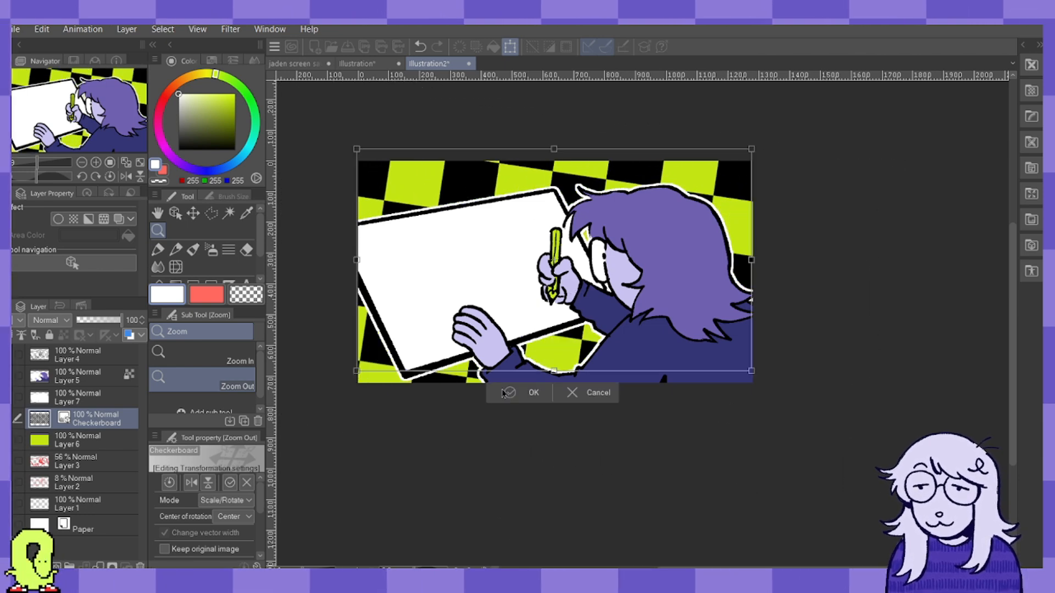
Rasterize the Checkerboard layer and lock its transparent pixels.
left_click_drag(433, 218, 511, 206)
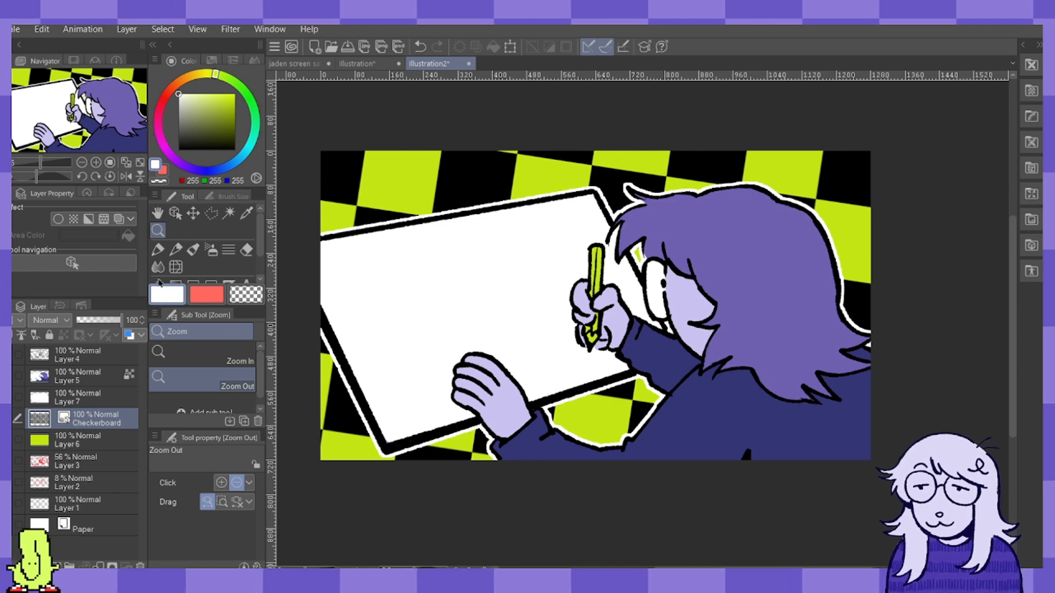
left_click(95, 422)
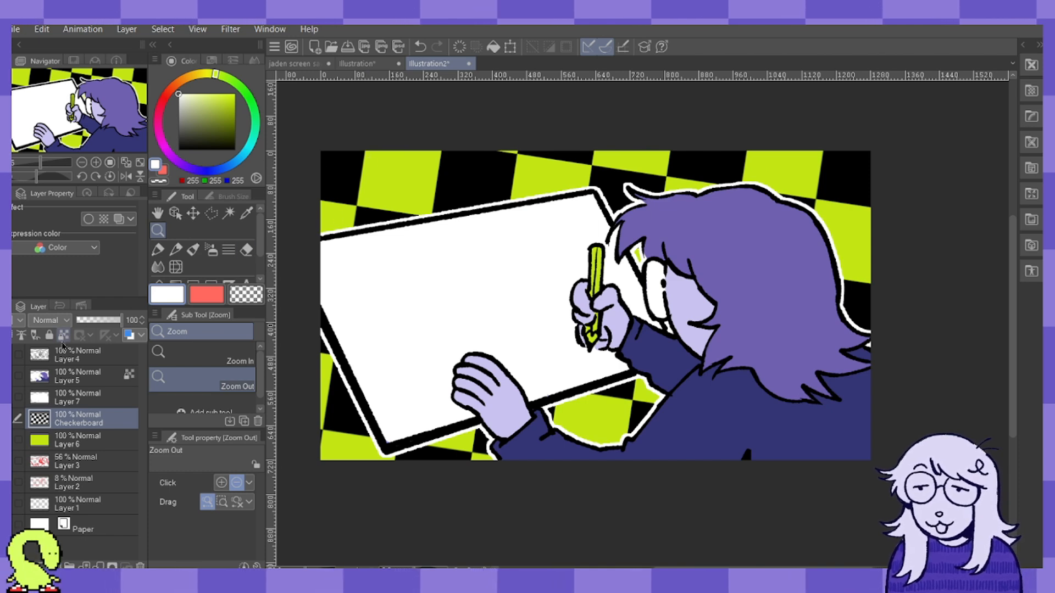
left_click(64, 335)
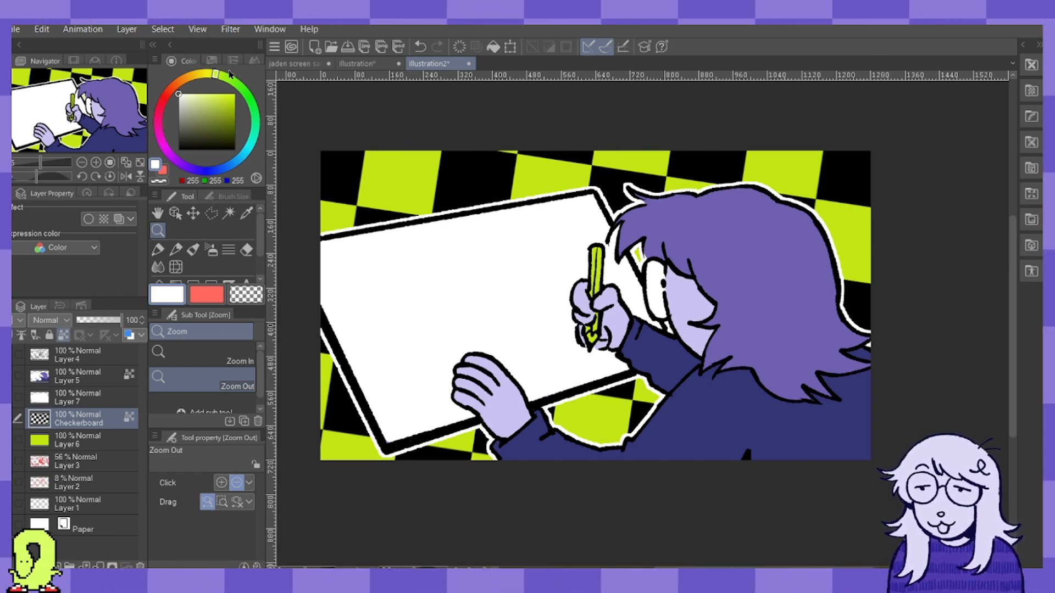
Try filling the black checkerboard squares with mint green and with crimson.
left_click(211, 60)
left_click(217, 103)
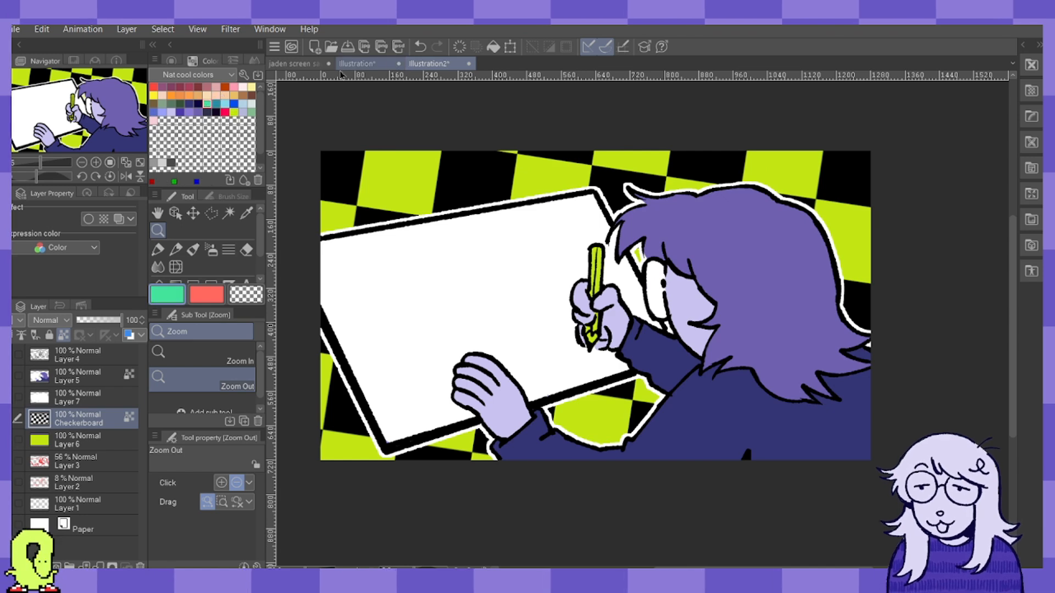
left_click(495, 46)
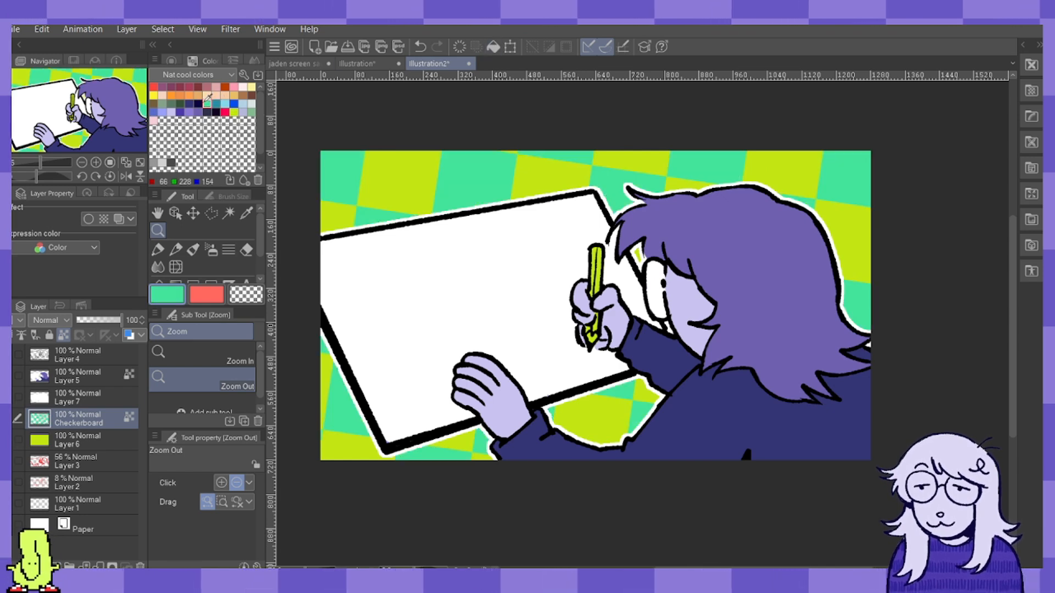
left_click(225, 112)
left_click(492, 47)
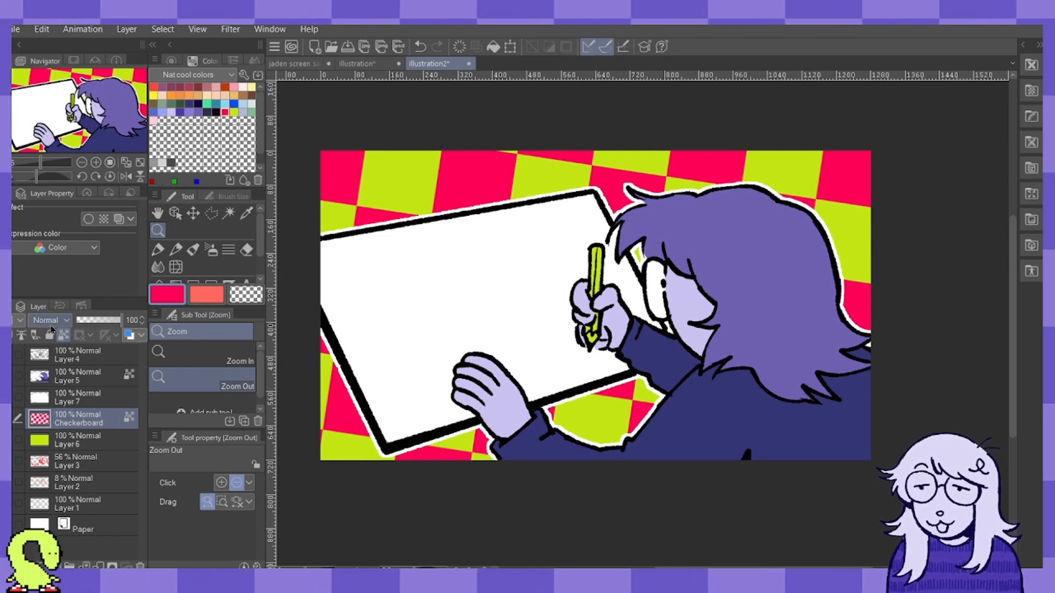
Fill the checkerboard squares with blue and set the Checkerboard layer to Multiply at 34% opacity.
left_click(55, 183)
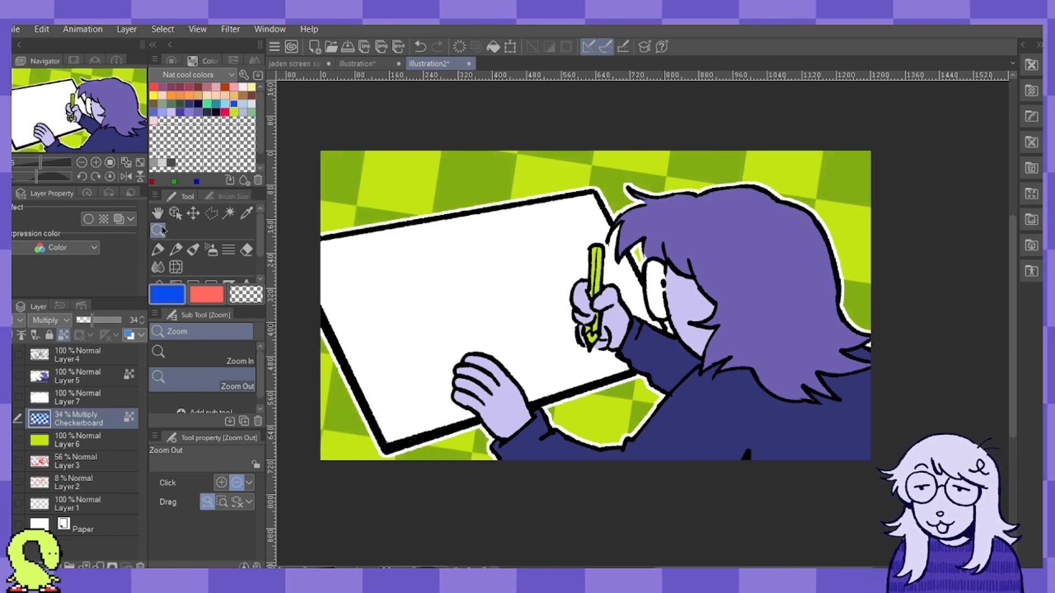
left_click_drag(379, 205, 338, 210)
left_click_drag(400, 186, 423, 178)
left_click_drag(423, 251, 539, 247)
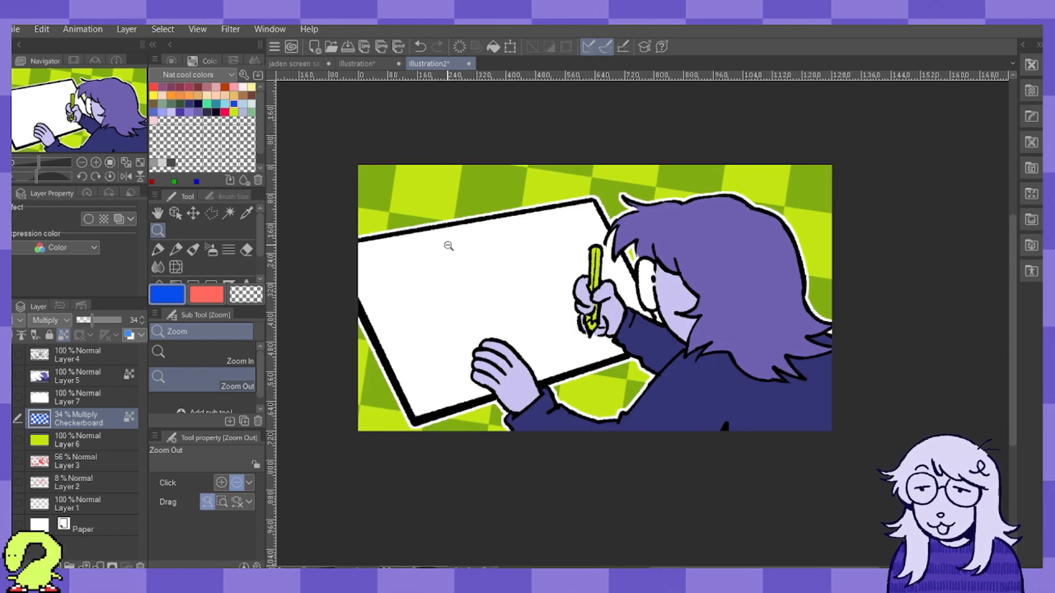
Airbrush soft blue shading around the board and character on a new layer above Checkerboard, brush size 185.7, and set it to Multiply at 41% opacity.
left_click(89, 362)
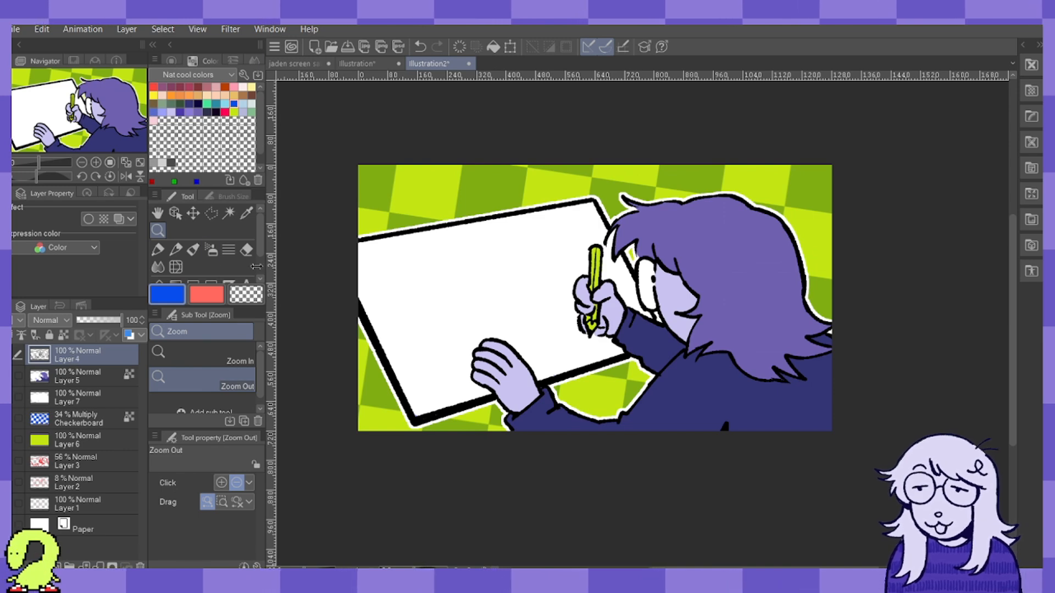
left_click(82, 401)
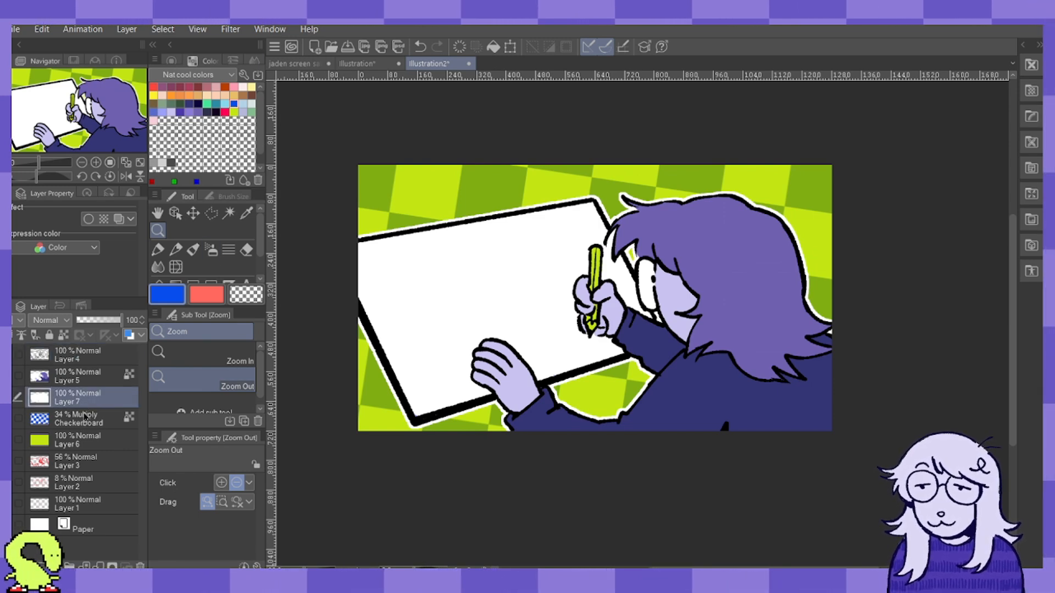
left_click(82, 417)
key("ctrl+shift+n")
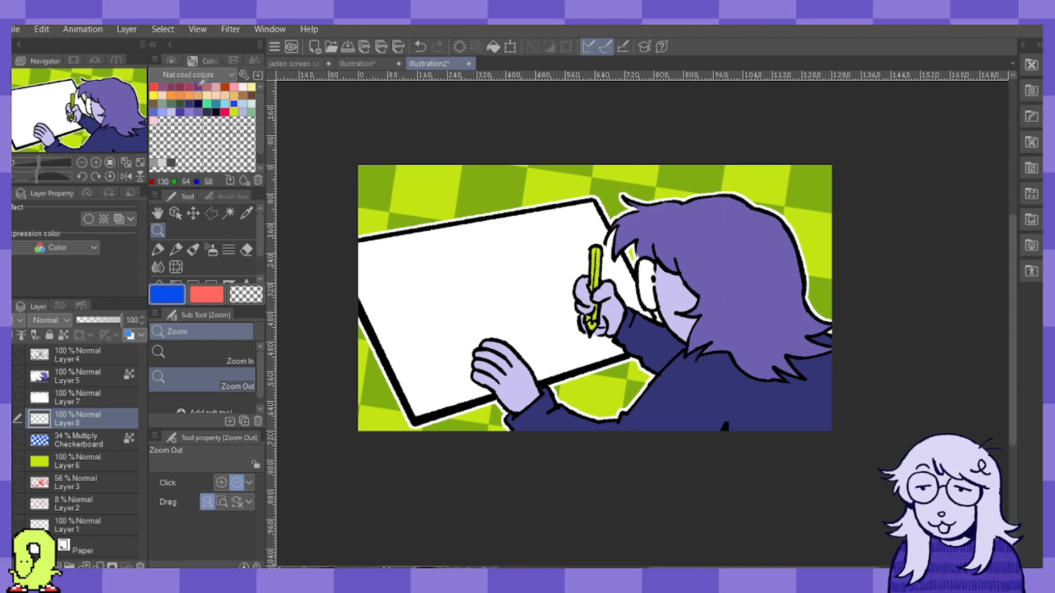
left_click(210, 251)
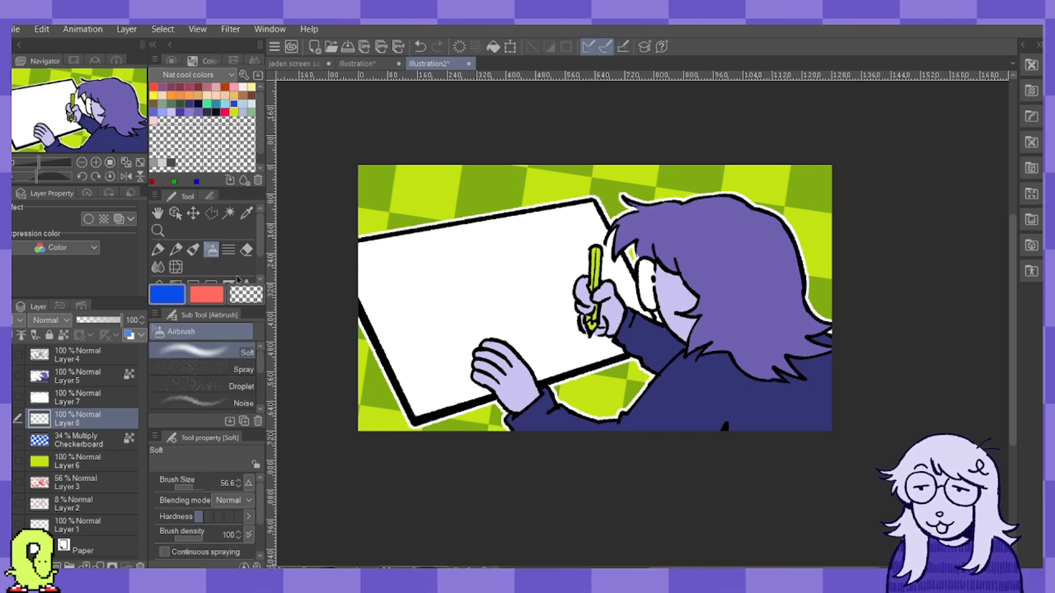
left_click_drag(196, 490, 198, 489)
mouse_move(367, 313)
left_mouse_down()
mouse_move(423, 410)
mouse_move(651, 338)
mouse_move(412, 419)
mouse_move(657, 348)
mouse_move(642, 348)
mouse_move(678, 369)
mouse_move(615, 343)
mouse_move(646, 360)
mouse_move(630, 385)
mouse_move(463, 412)
mouse_move(564, 457)
mouse_move(701, 382)
mouse_move(803, 361)
mouse_move(798, 370)
mouse_move(812, 348)
left_mouse_up()
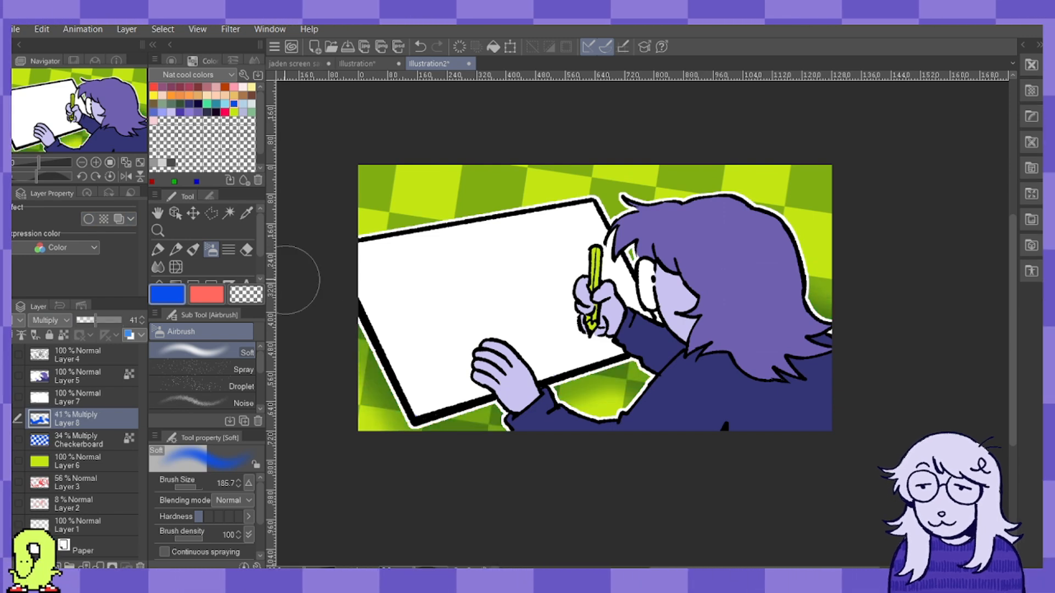
Compare the illustration with and without the blue shading by hiding and showing Layer 8.
left_click(162, 235)
left_click(437, 234)
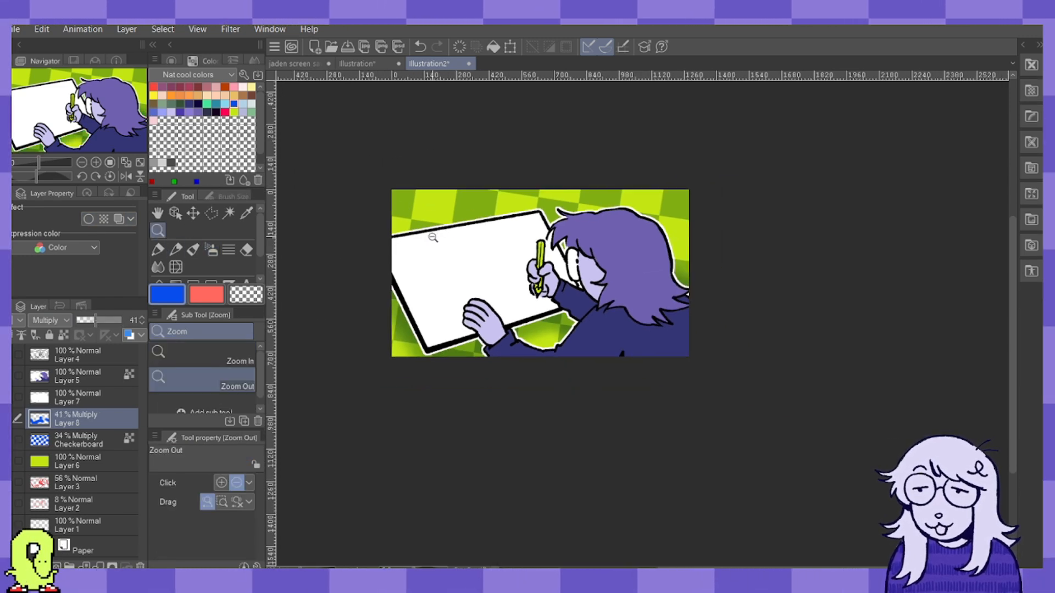
left_click_drag(440, 236, 505, 263)
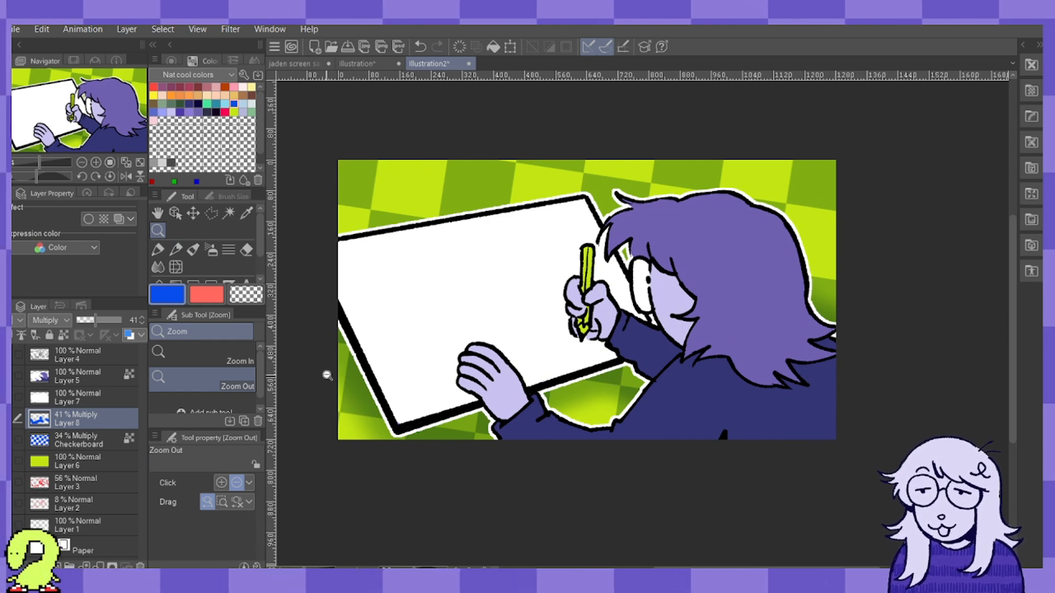
left_click(6, 418)
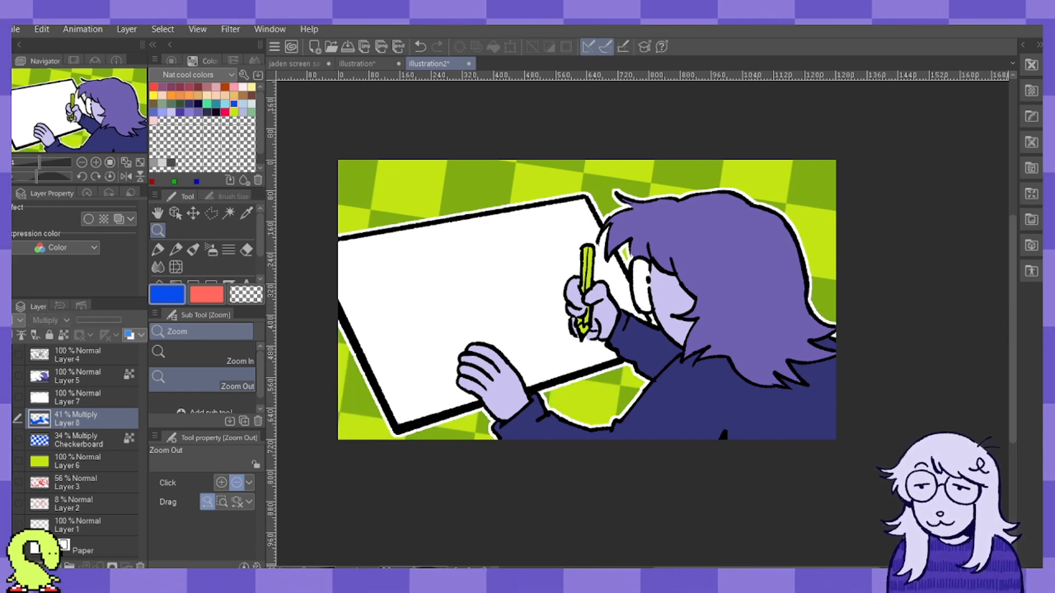
left_click(5, 419)
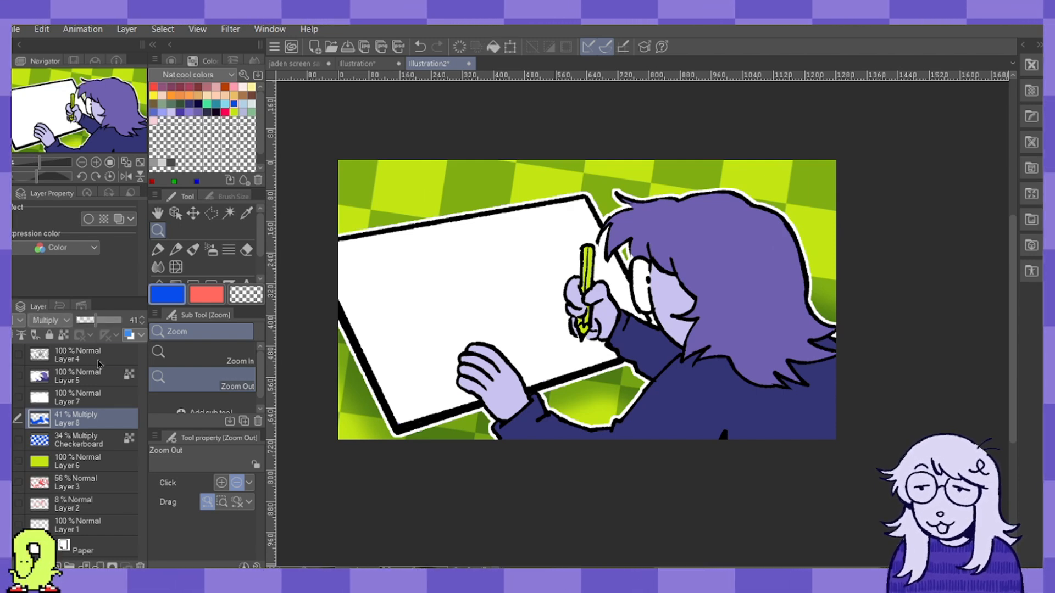
Preview the whole illustration in greyscale with a Hue/Saturation/Luminosity correction layer above Layer 4 and examine its contrast.
left_click(55, 354)
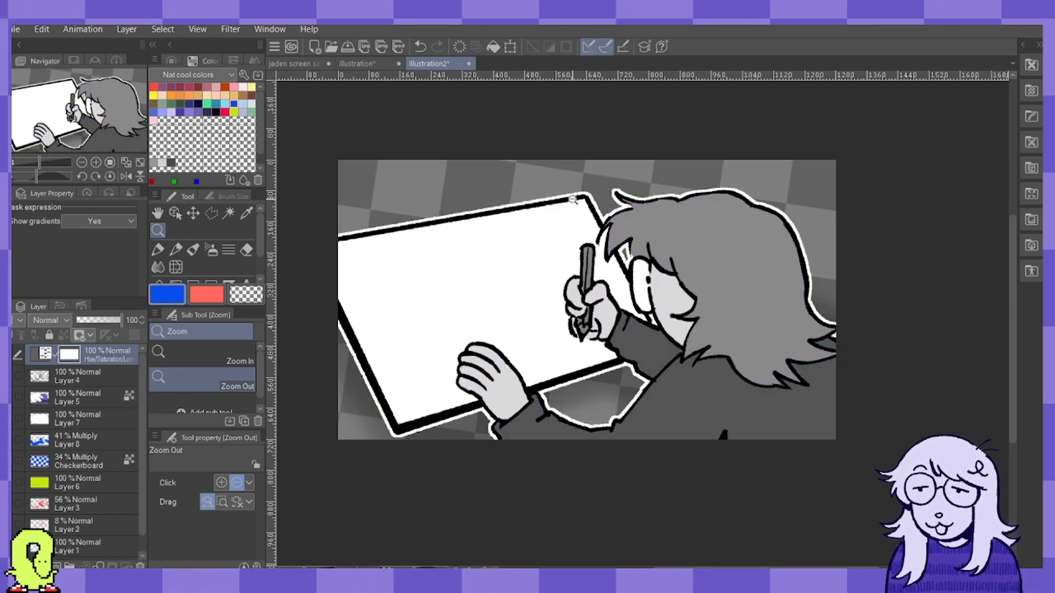
left_click_drag(560, 197, 544, 232)
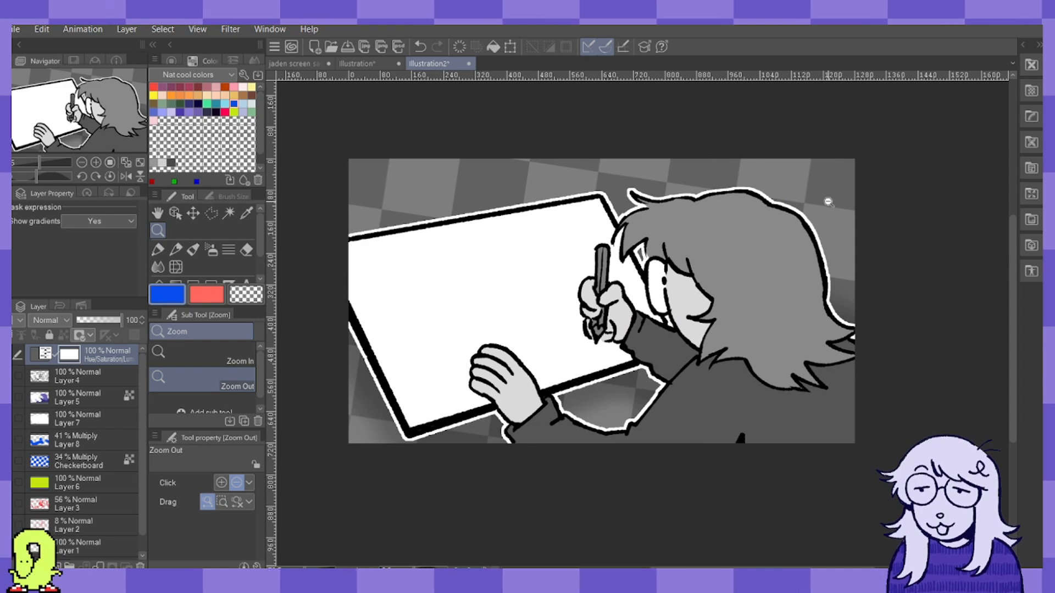
left_click_drag(584, 236, 553, 235)
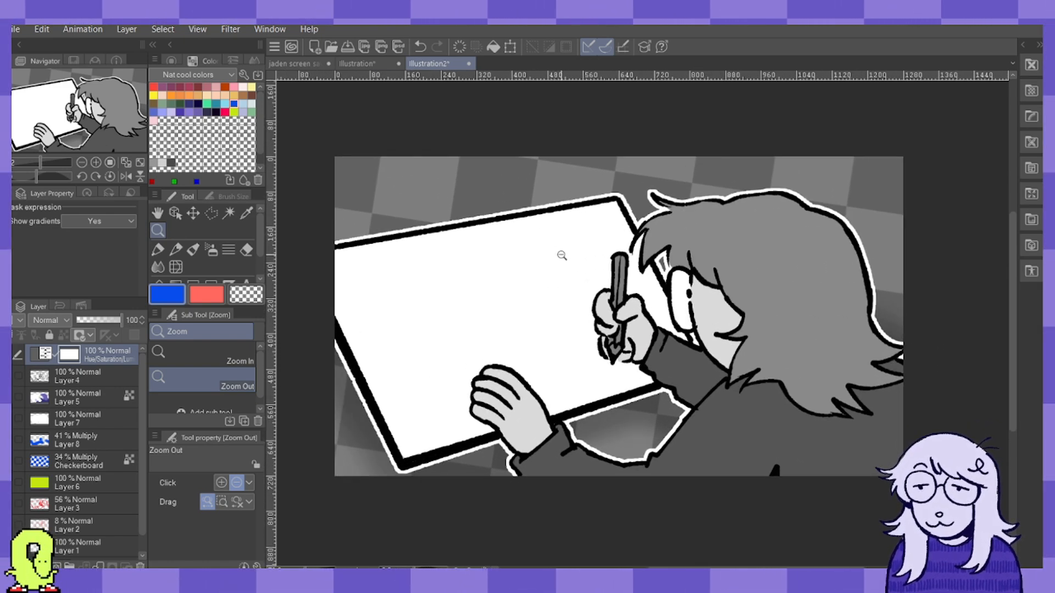
mouse_move(569, 248)
left_mouse_down()
mouse_move(538, 249)
mouse_move(578, 251)
left_mouse_up()
mouse_move(609, 286)
left_mouse_down()
mouse_move(623, 288)
mouse_move(599, 294)
left_mouse_up()
left_click_drag(591, 406, 618, 411)
left_click_drag(589, 426, 581, 403)
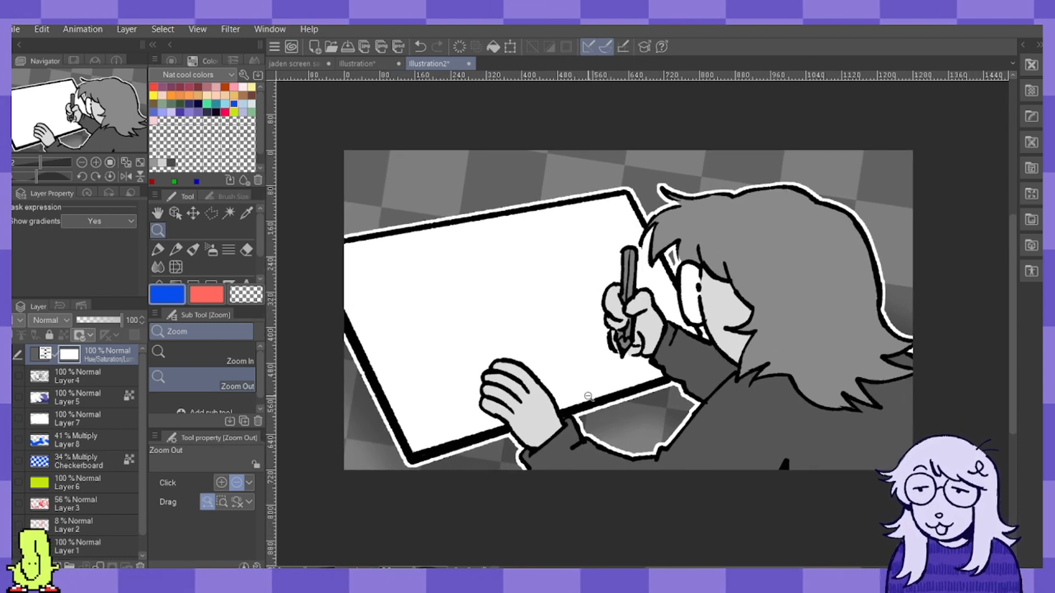
left_click_drag(528, 259, 534, 251)
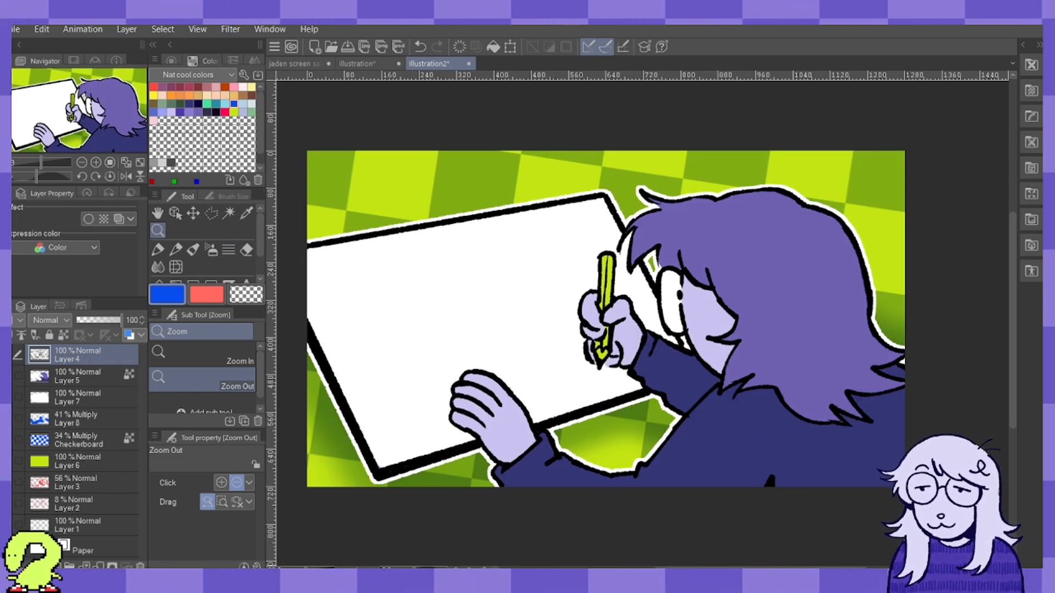
Add a new layer at the top and write the blue title texts "How to make a..." and "Thumbnail" in the Super Bubble font at size 18.
left_click(42, 566)
left_click_drag(260, 235, 261, 255)
left_click(246, 257)
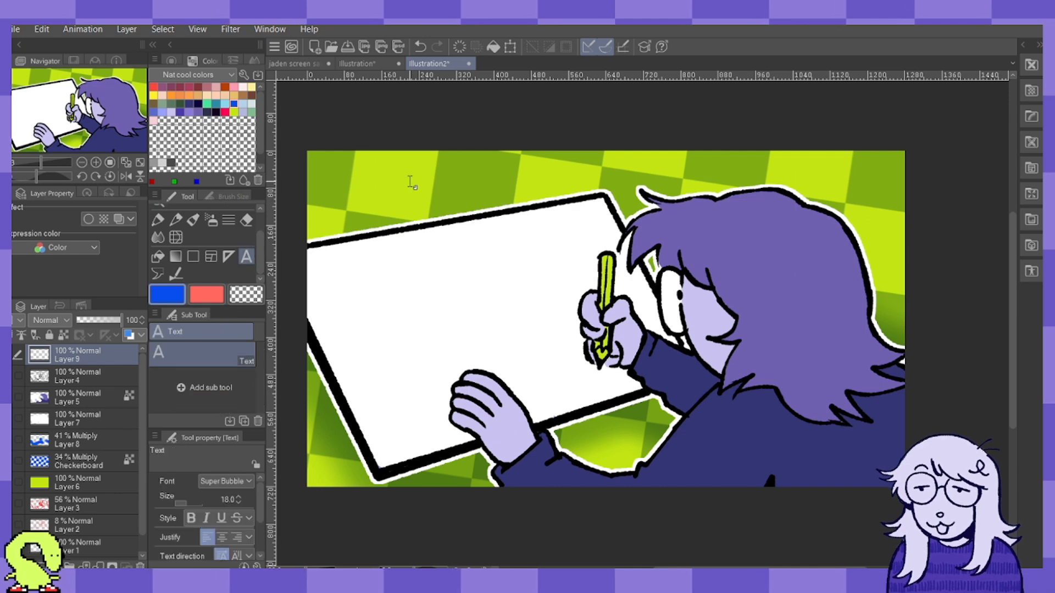
left_click(340, 173)
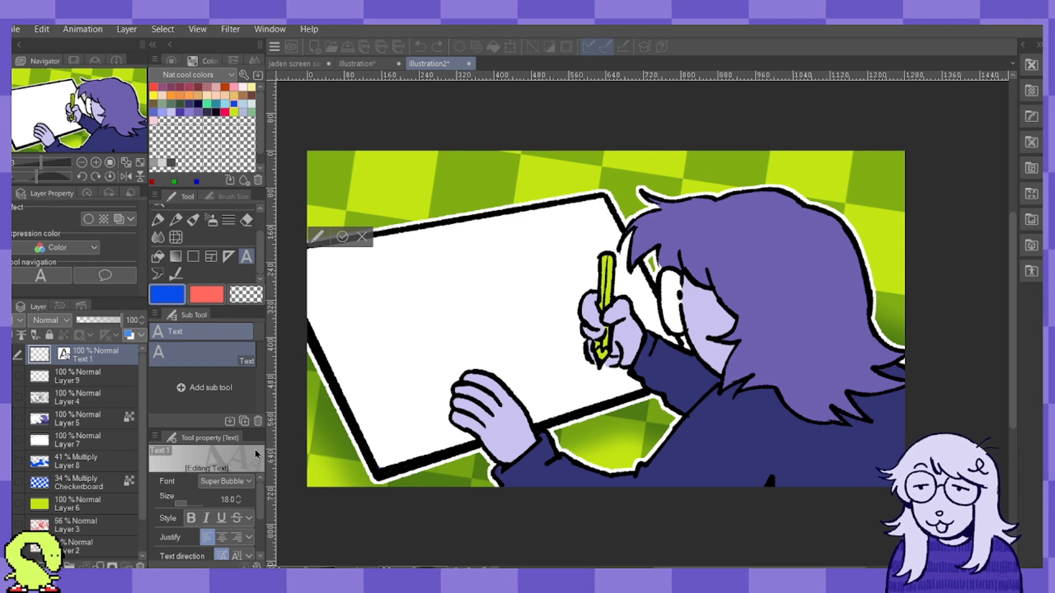
type("How to make a...")
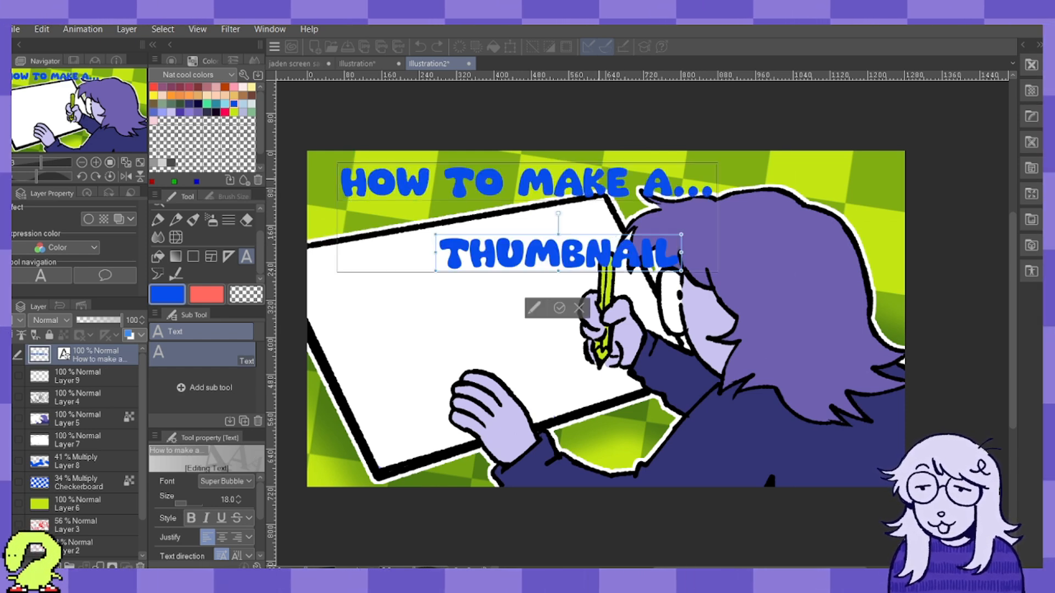
Place "How to make a..." in the canvas's upper-left corner and "Thumbnail" in its lower-right corner over the character's sweater.
left_click(429, 172)
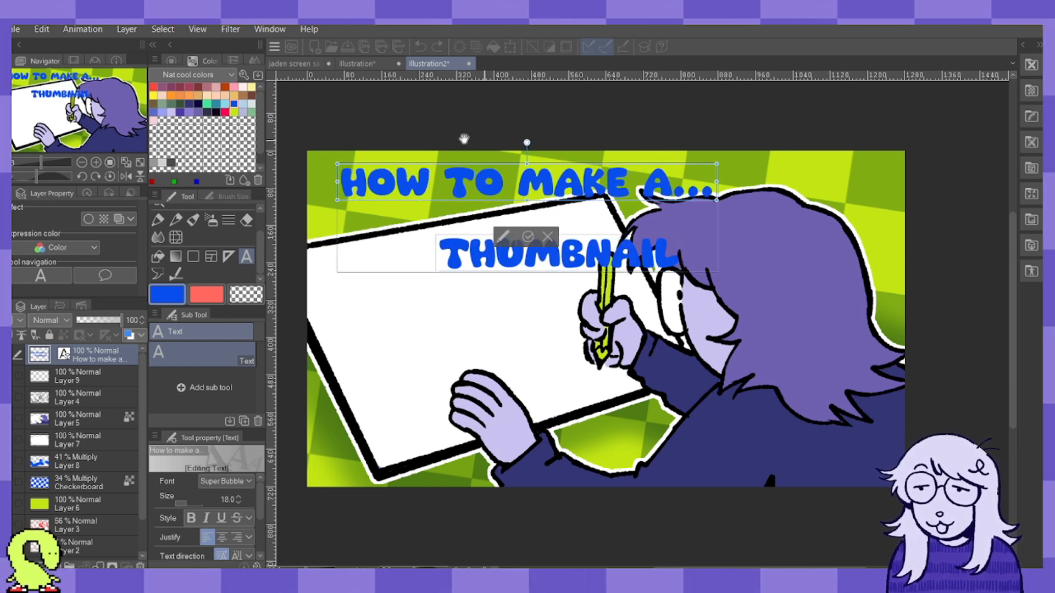
left_click_drag(429, 171, 489, 165)
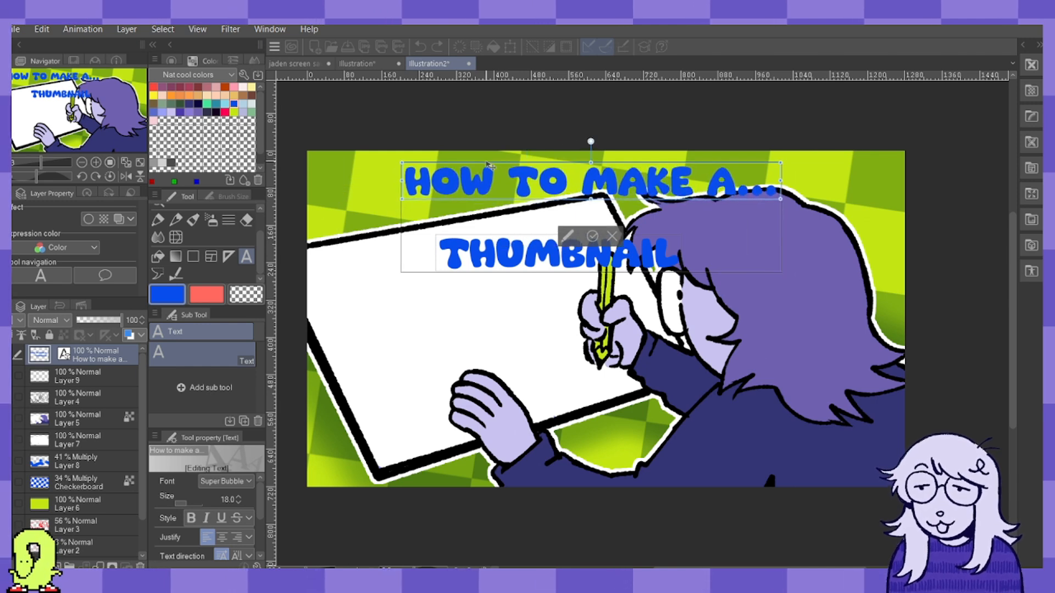
left_click(523, 239)
left_click_drag(524, 239, 708, 439)
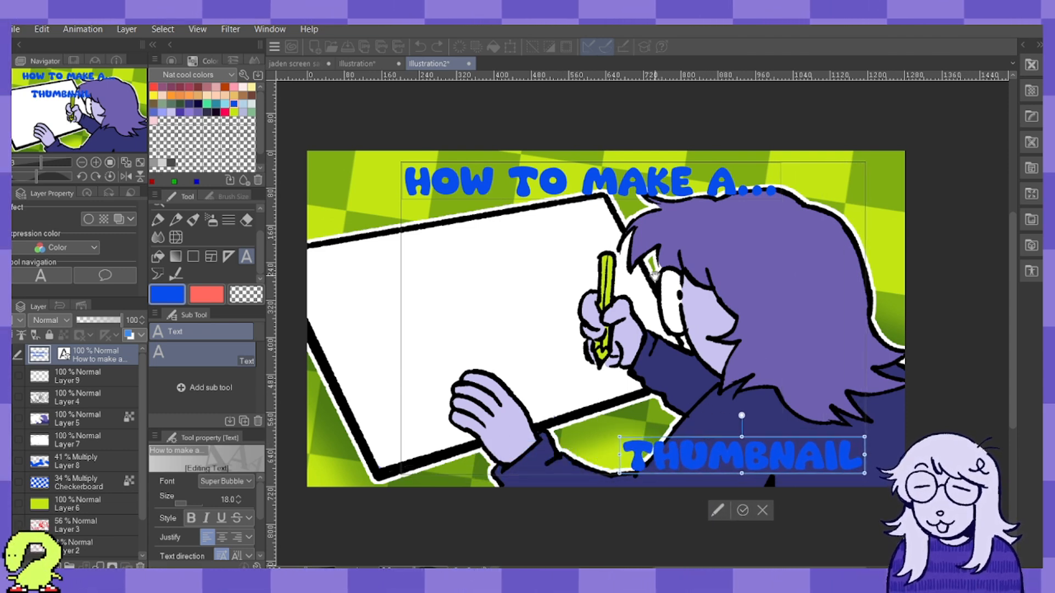
left_click(623, 167)
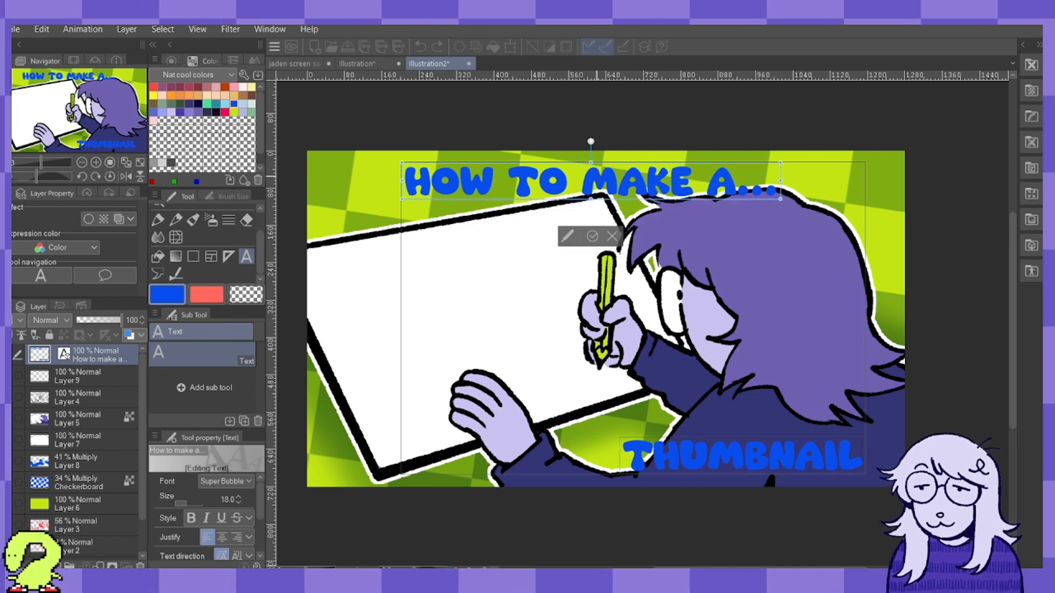
left_click_drag(613, 167, 532, 162)
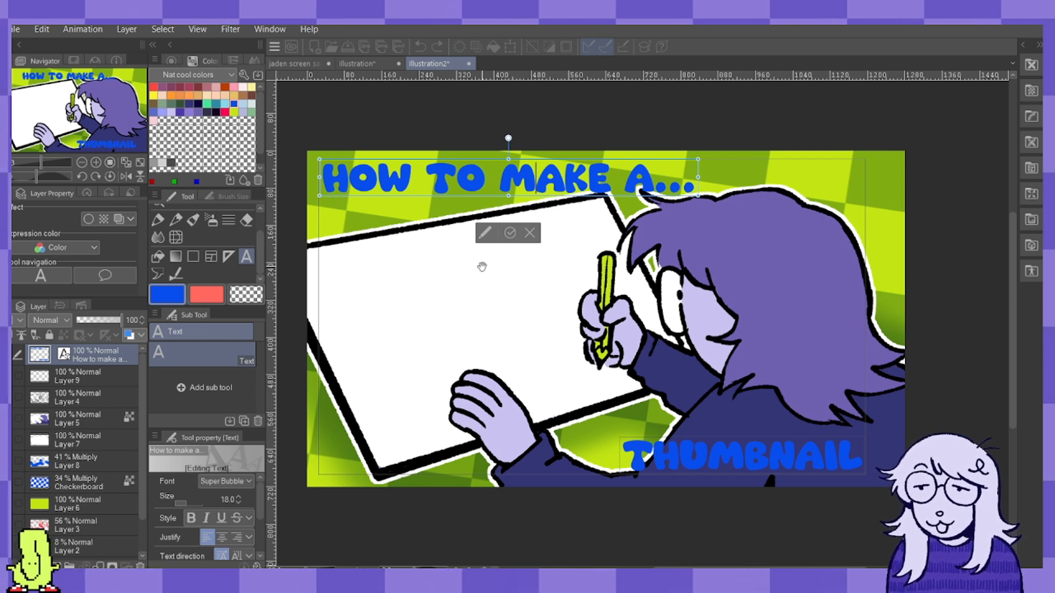
left_click(763, 439)
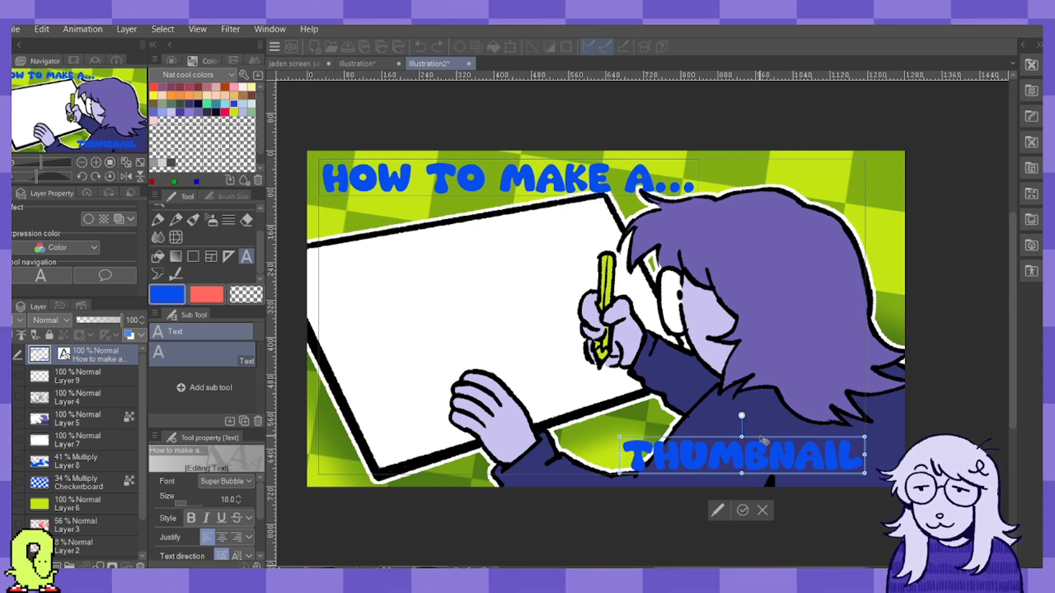
left_click_drag(763, 443, 785, 443)
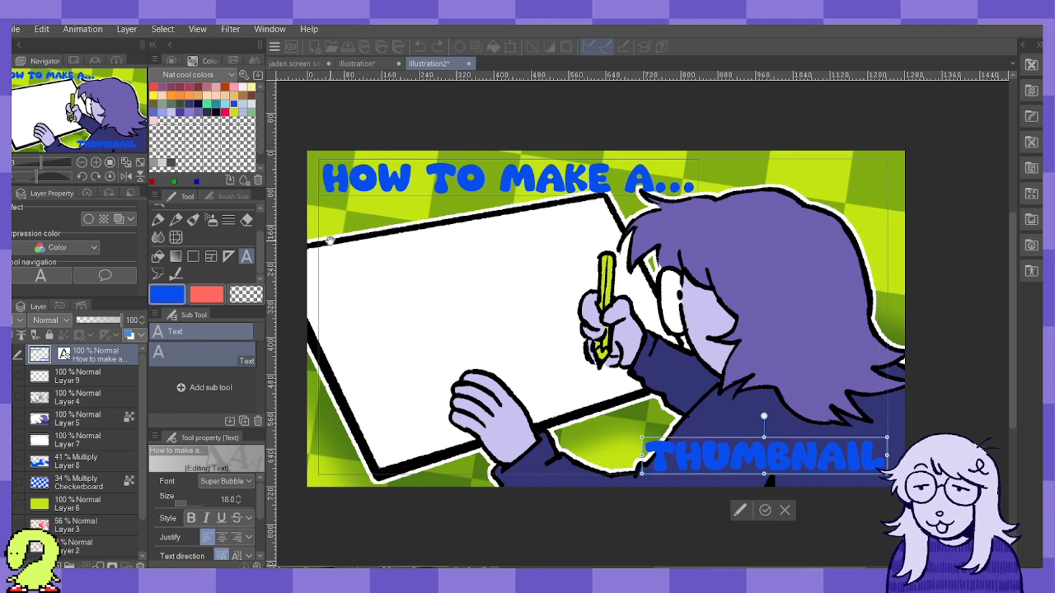
Enlarge the "Thumbnail" text to about size 26.7, keeping it in the lower-right corner of the canvas.
left_click_drag(641, 437, 569, 435)
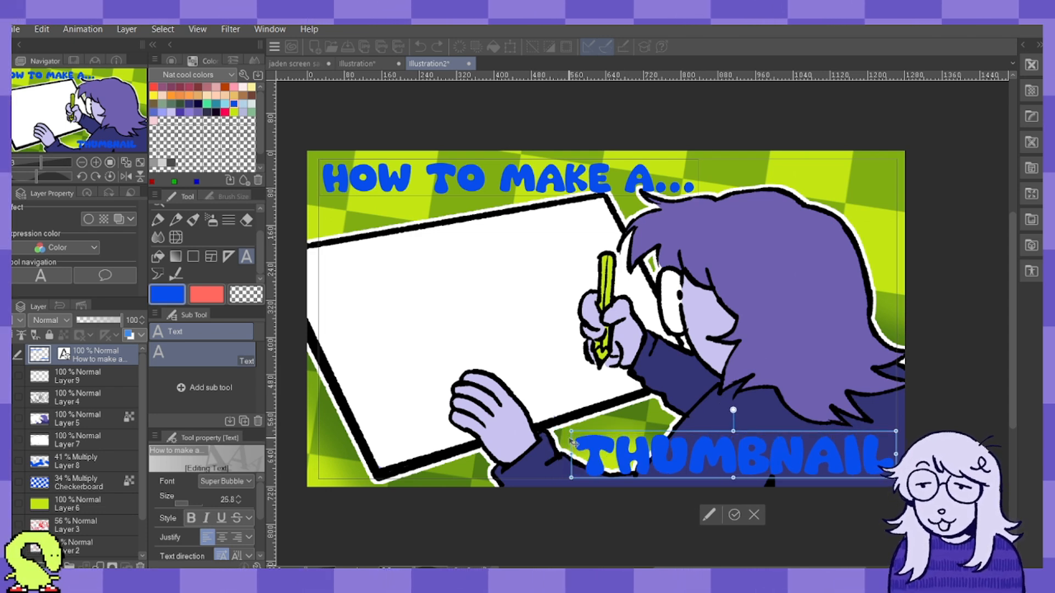
left_click_drag(647, 436, 649, 439)
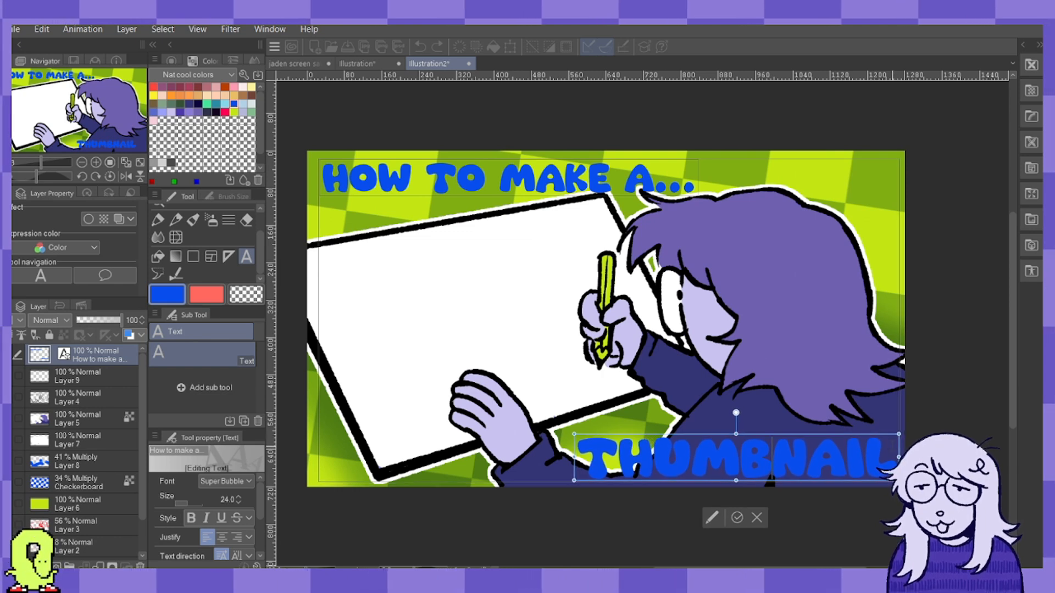
left_click(737, 517)
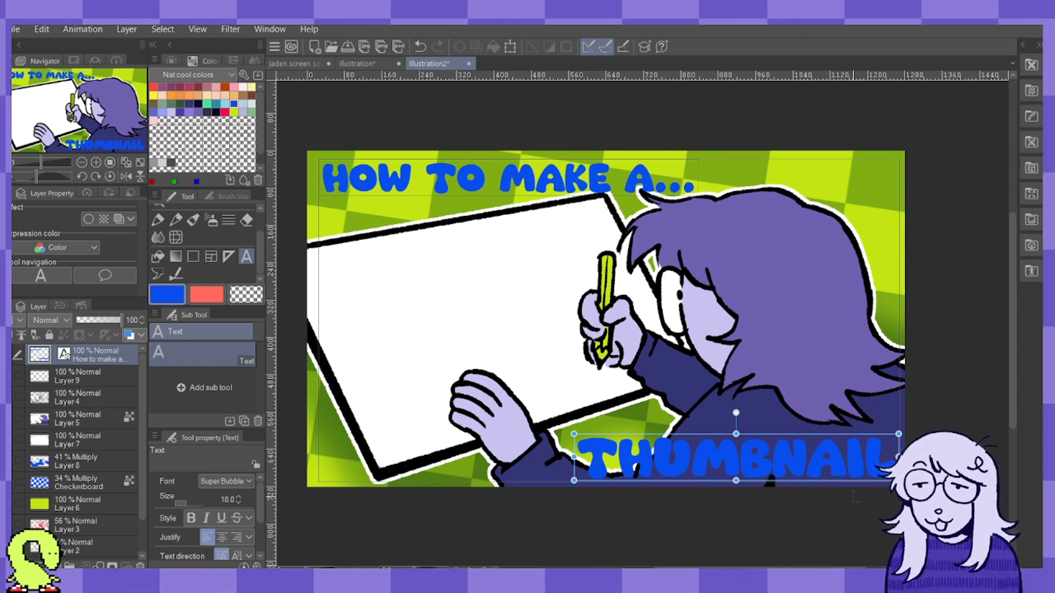
left_click(547, 161)
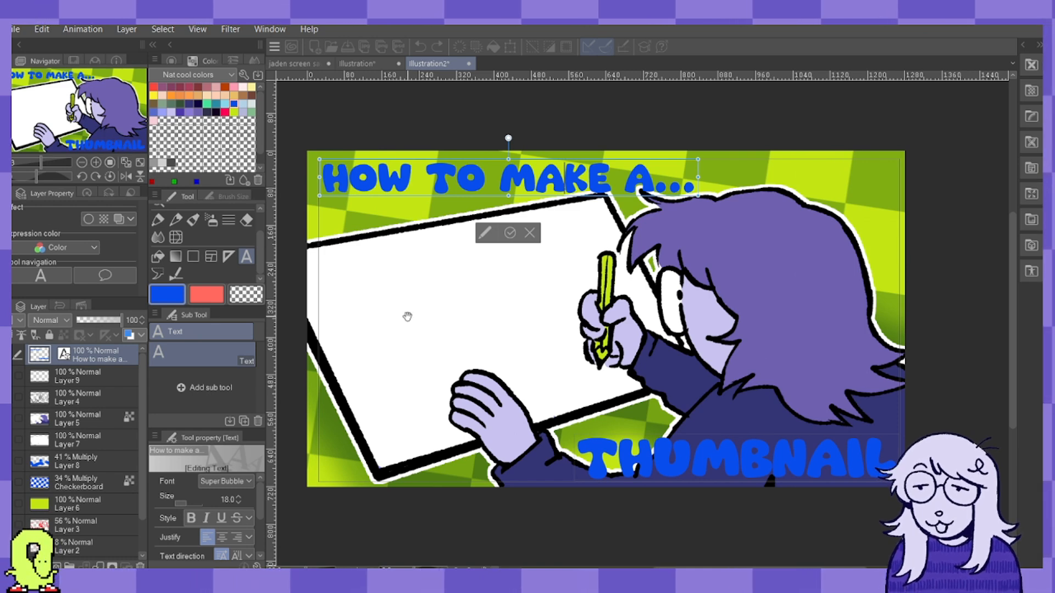
left_click(612, 461)
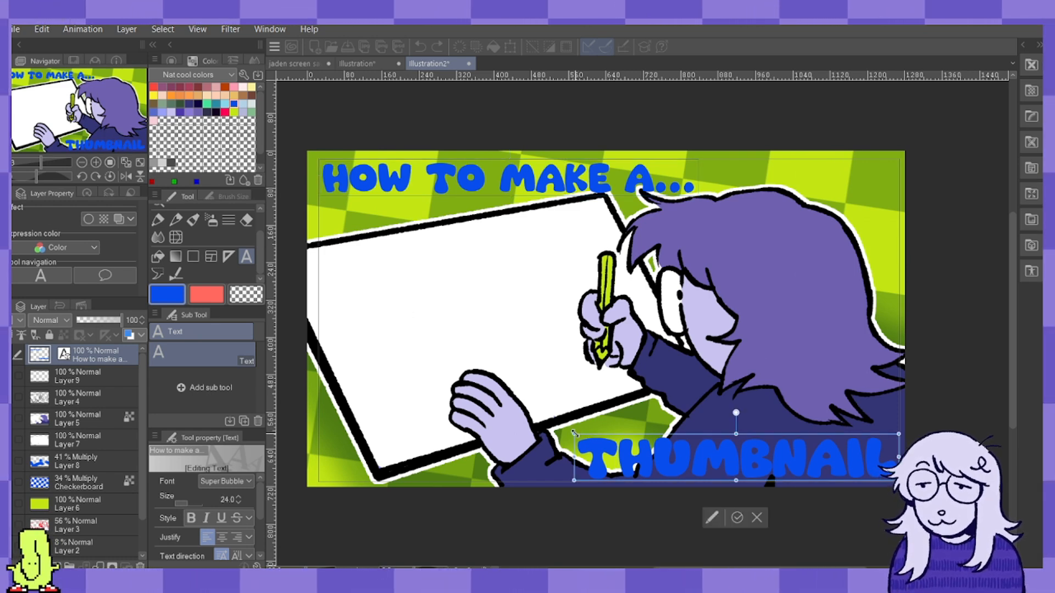
left_click_drag(548, 413, 533, 404)
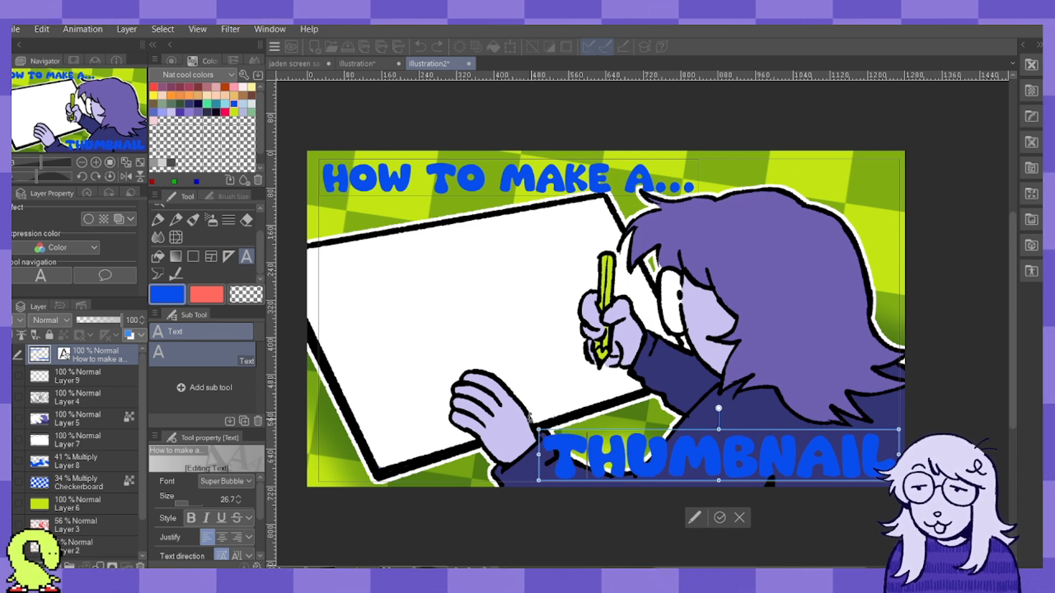
Shrink the "How to make a..." text to about size 15.9 and move it closer to the canvas's upper-left corner.
left_click(687, 187)
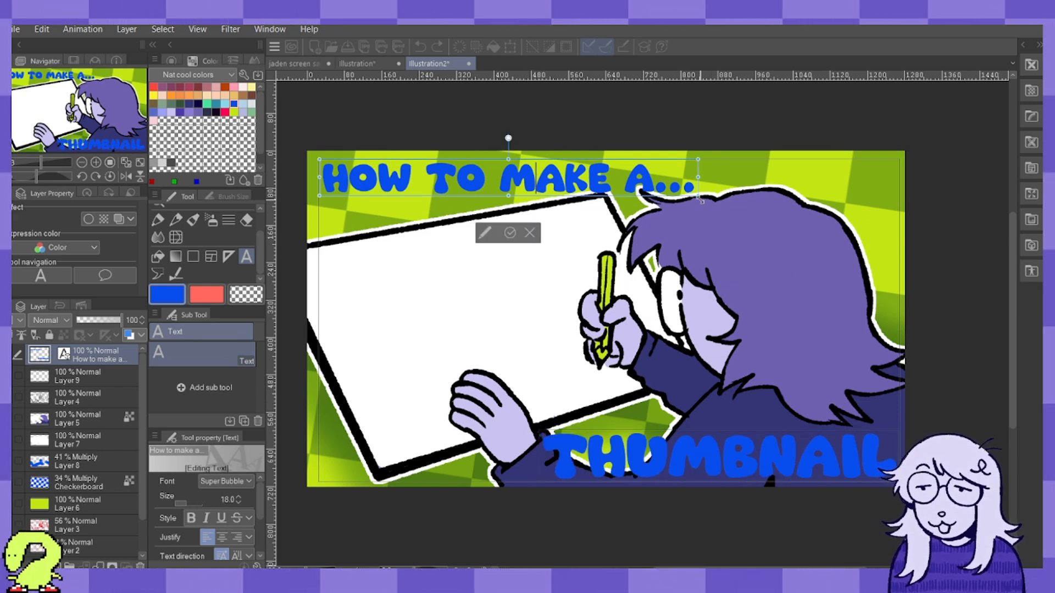
left_click_drag(700, 199, 658, 188)
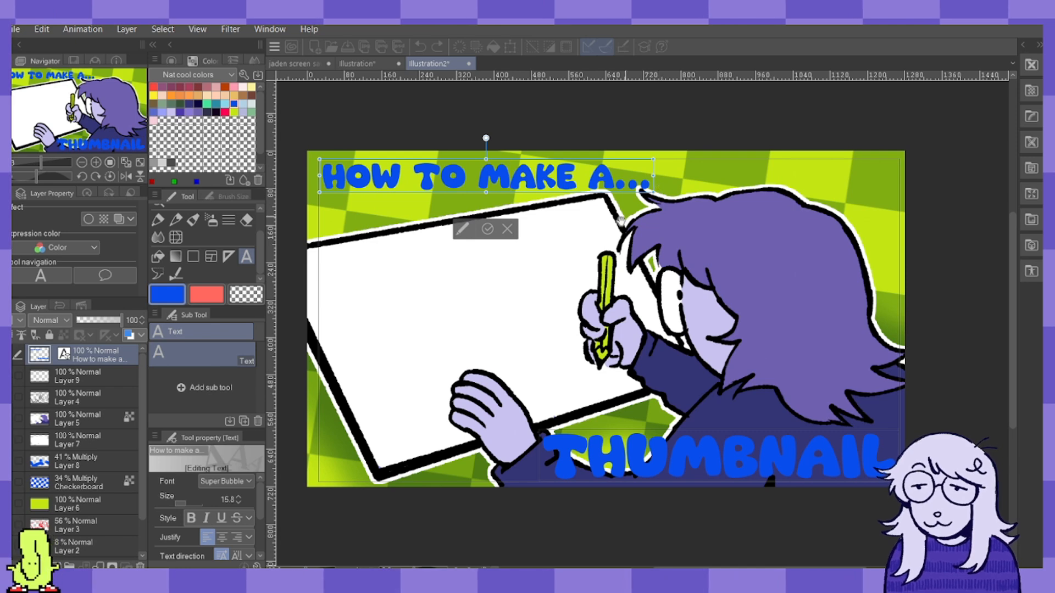
left_click_drag(591, 163, 583, 160)
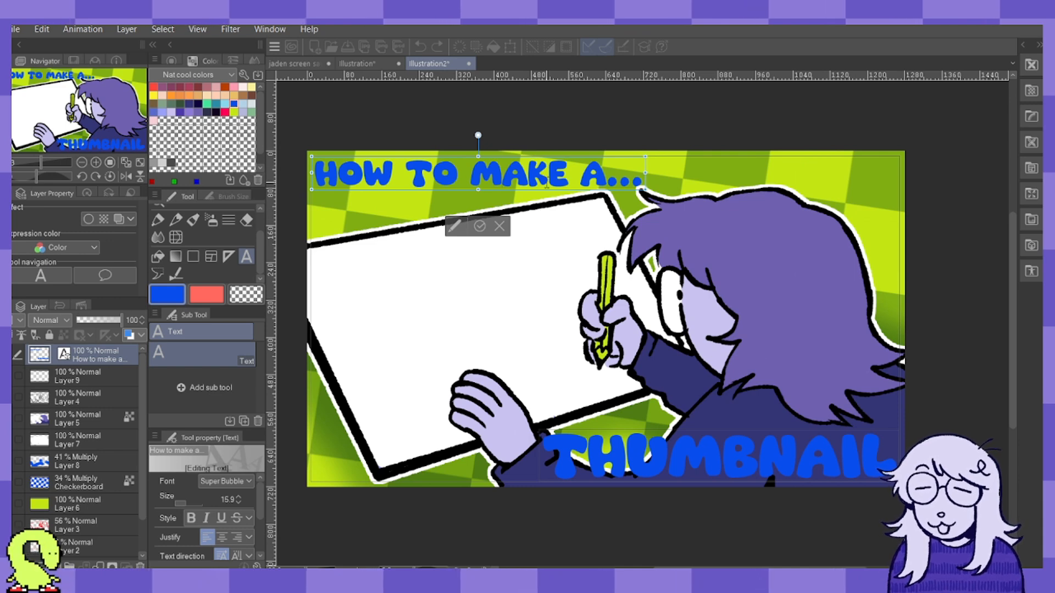
left_click(468, 174)
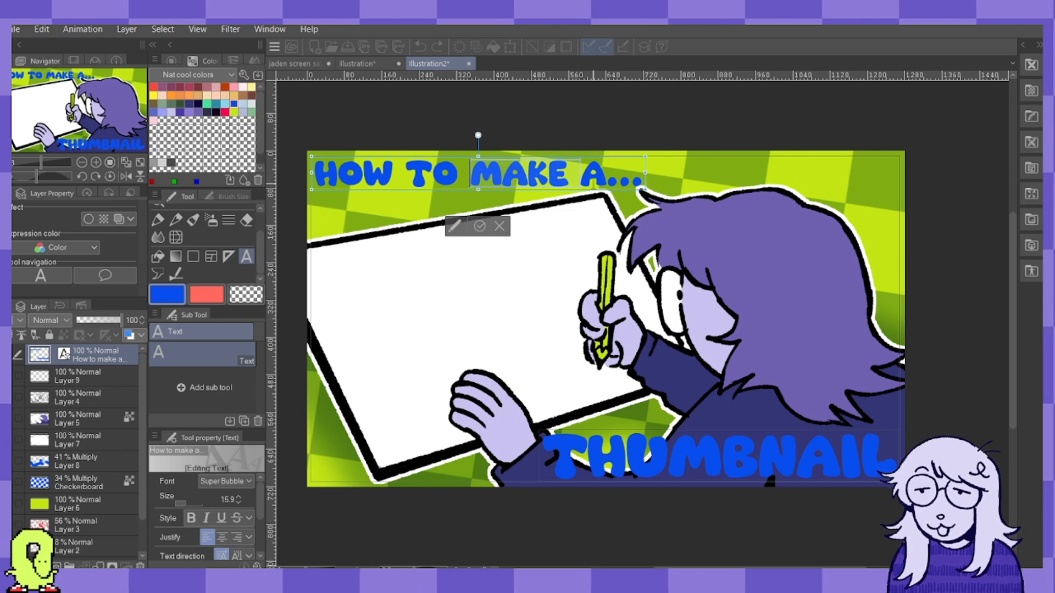
left_click_drag(626, 188, 461, 175)
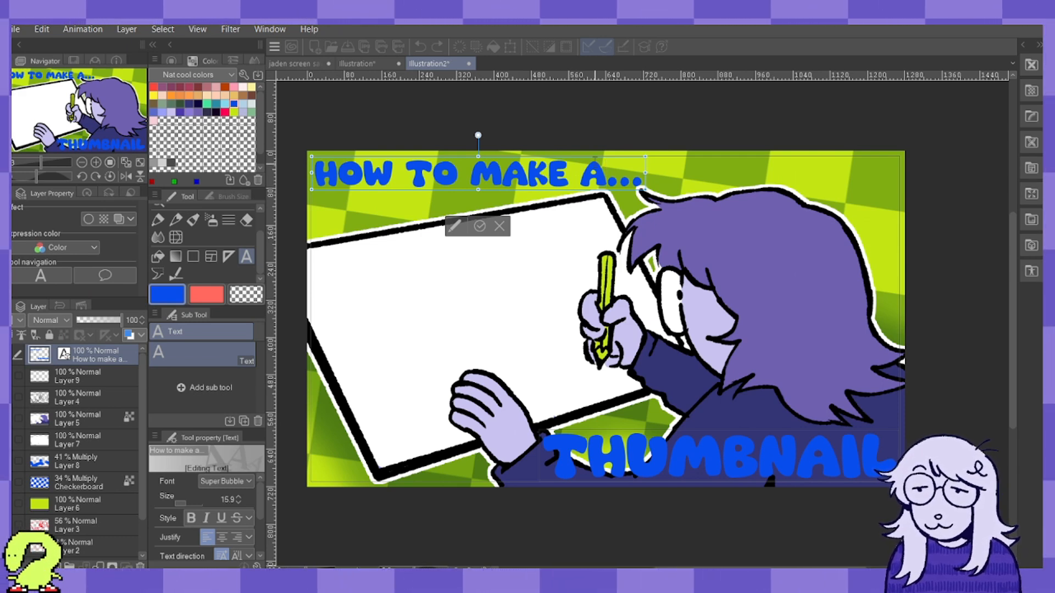
Nudge "How to make a..." slightly upward, try it in a Sitka Text font and inspect its letters up close.
left_click_drag(582, 159, 583, 159)
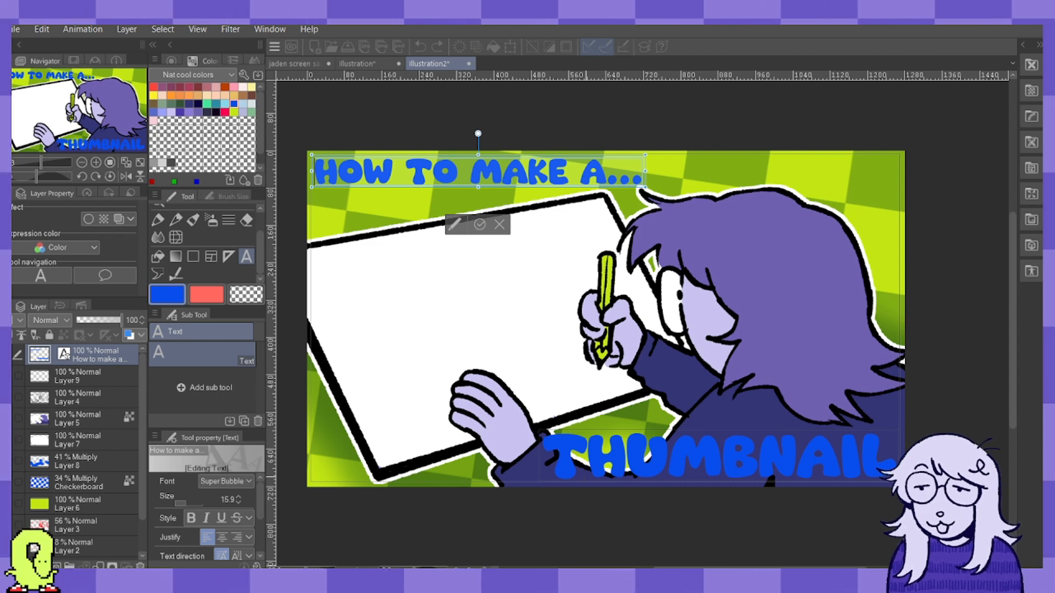
left_click(196, 301)
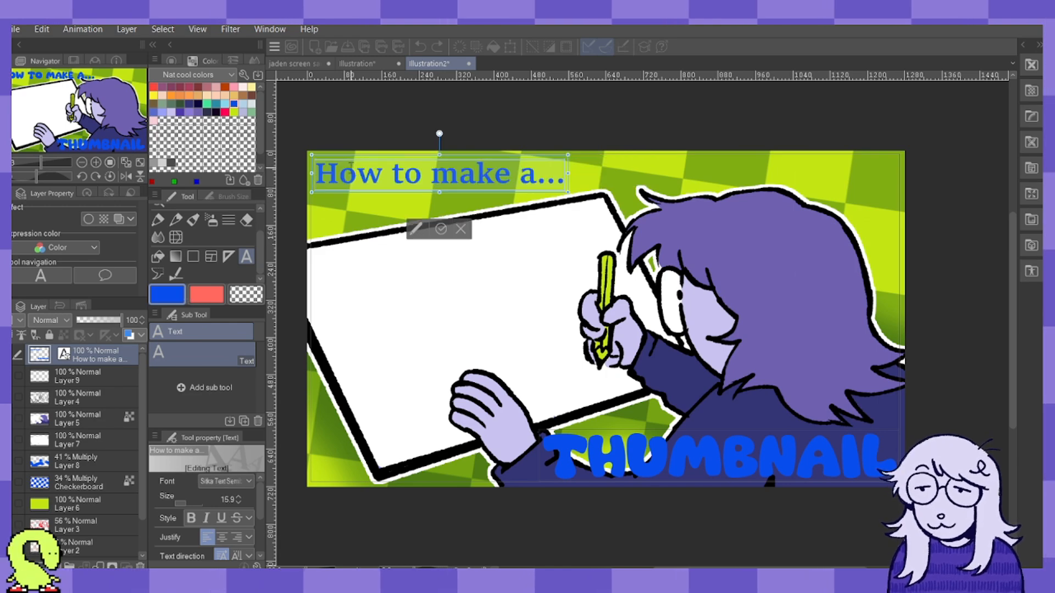
scroll(352, 166, "up", 5)
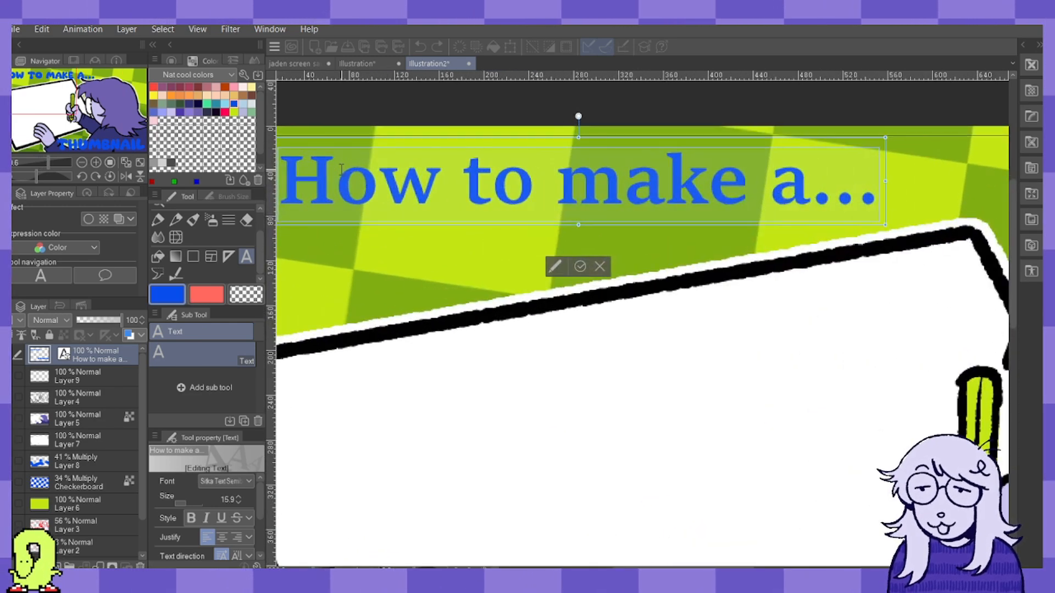
scroll(341, 170, "up", 2)
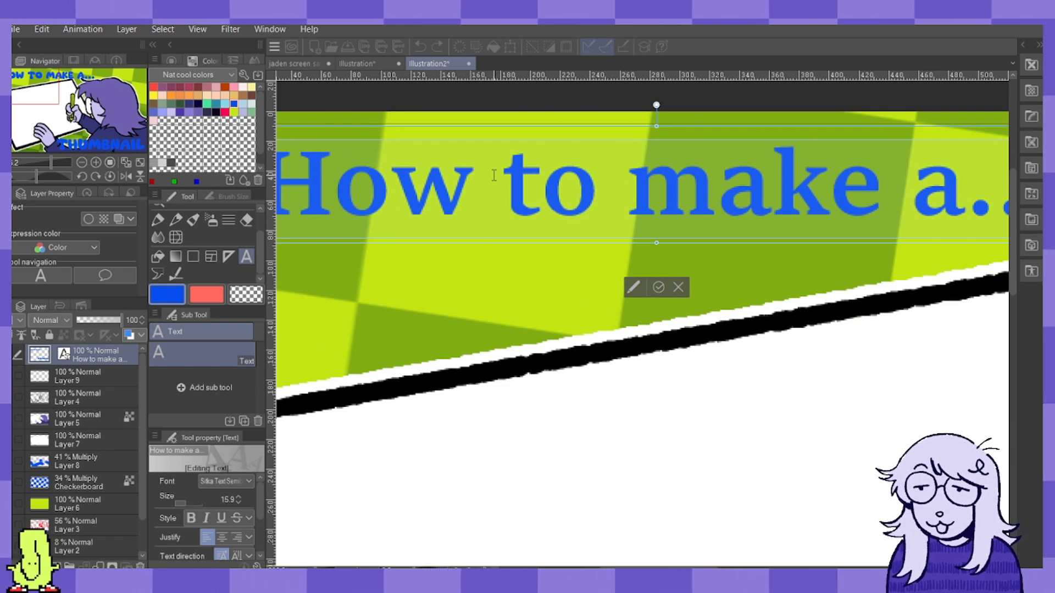
scroll(655, 199, "up", 2)
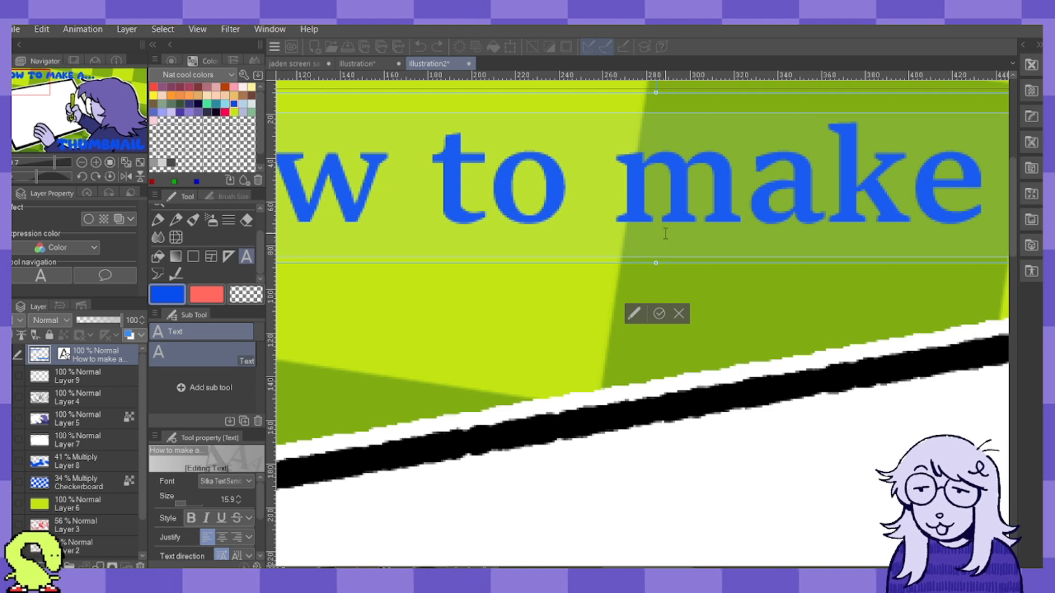
scroll(678, 220, "down", 2)
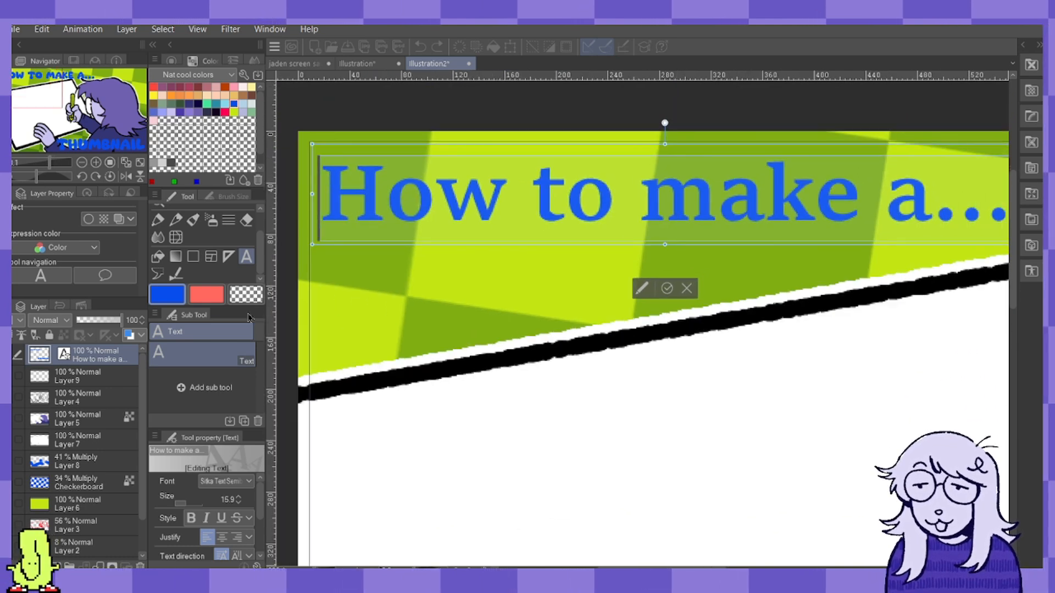
Set the "How to make a..." font back to Super Bubble and judge its readability both up close and across the whole thumbnail.
left_click(189, 403)
scroll(483, 293, "down", 1)
scroll(484, 293, "down", 3)
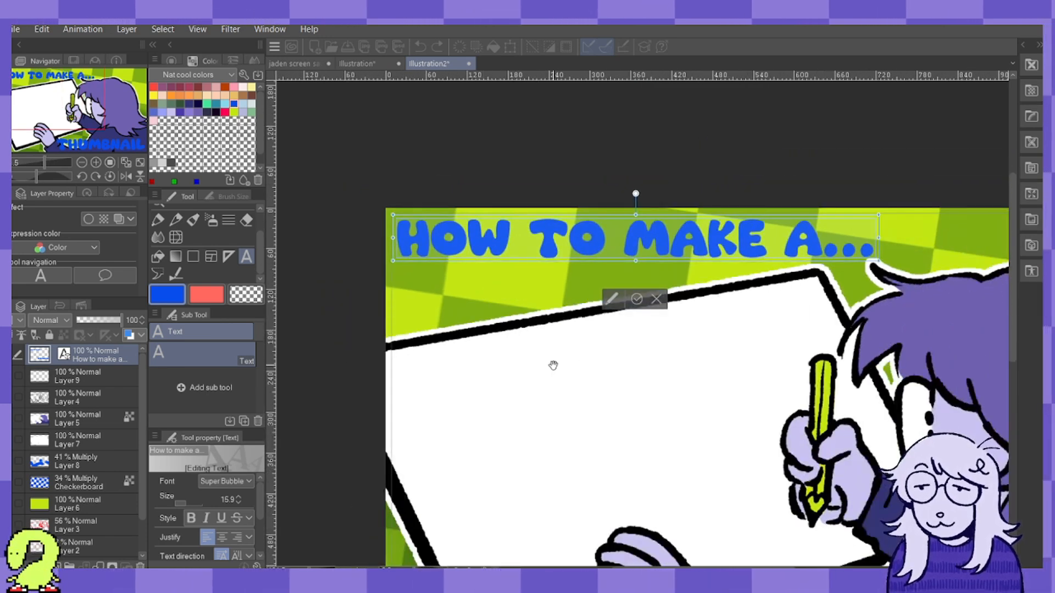
scroll(700, 236, "up", 3)
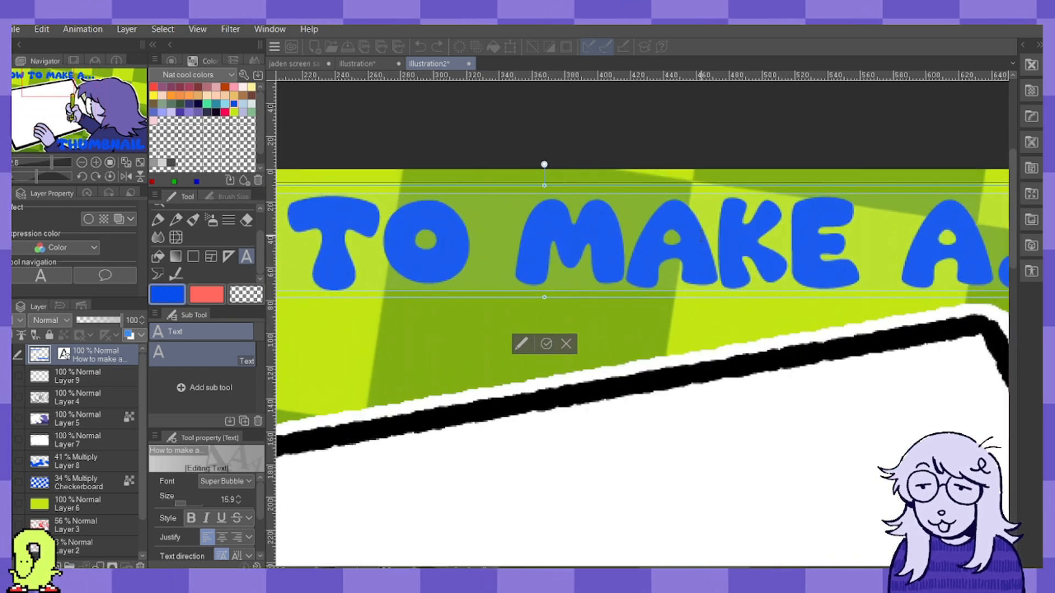
scroll(700, 240, "down", 4)
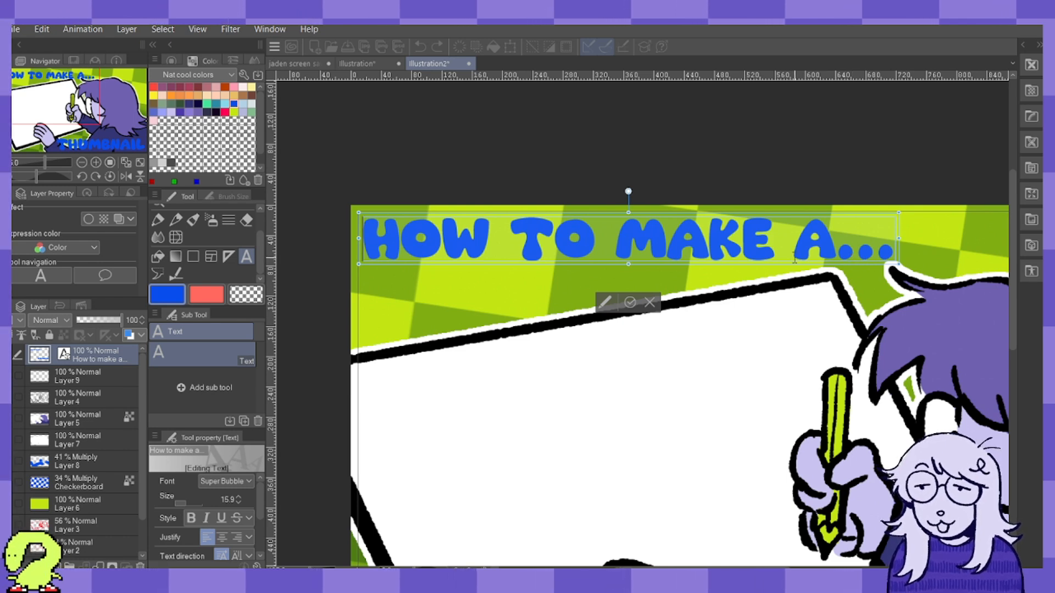
scroll(794, 258, "down", 1)
scroll(795, 257, "down", 1)
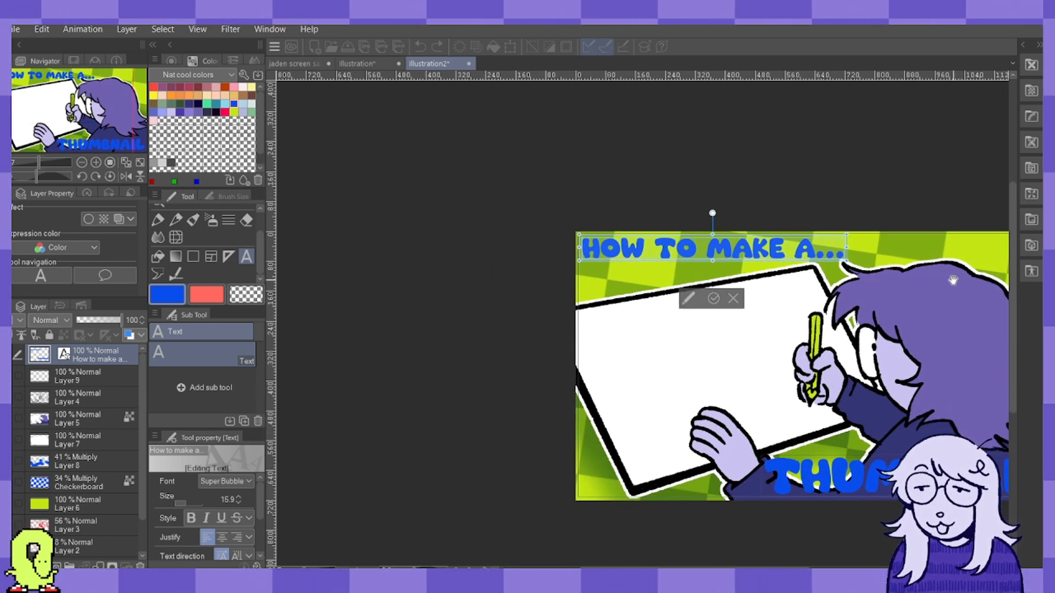
scroll(953, 280, "up", 1)
left_click_drag(715, 569, 749, 569)
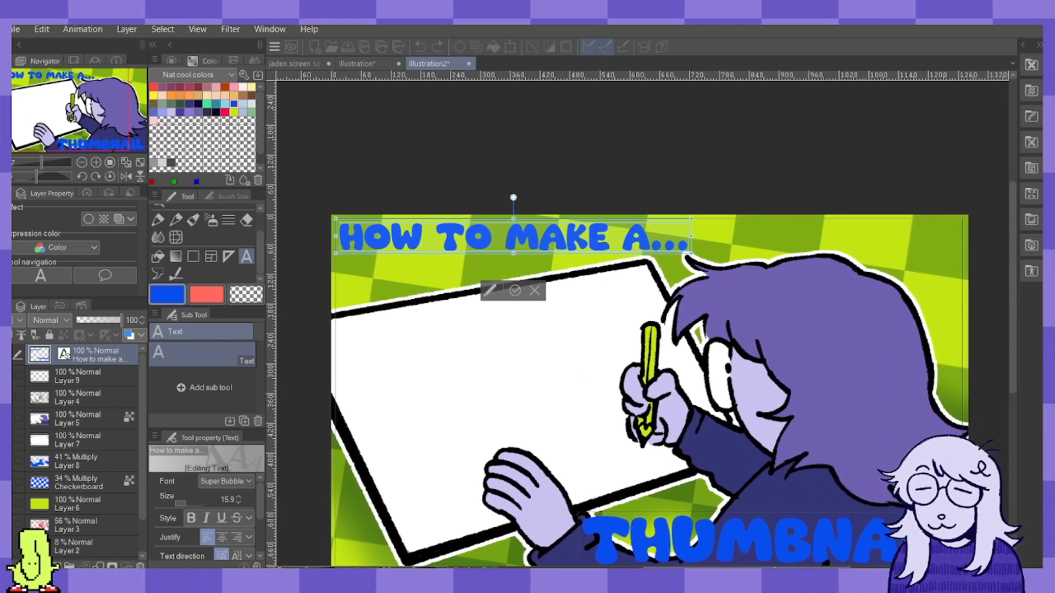
left_click_drag(1012, 329, 1013, 350)
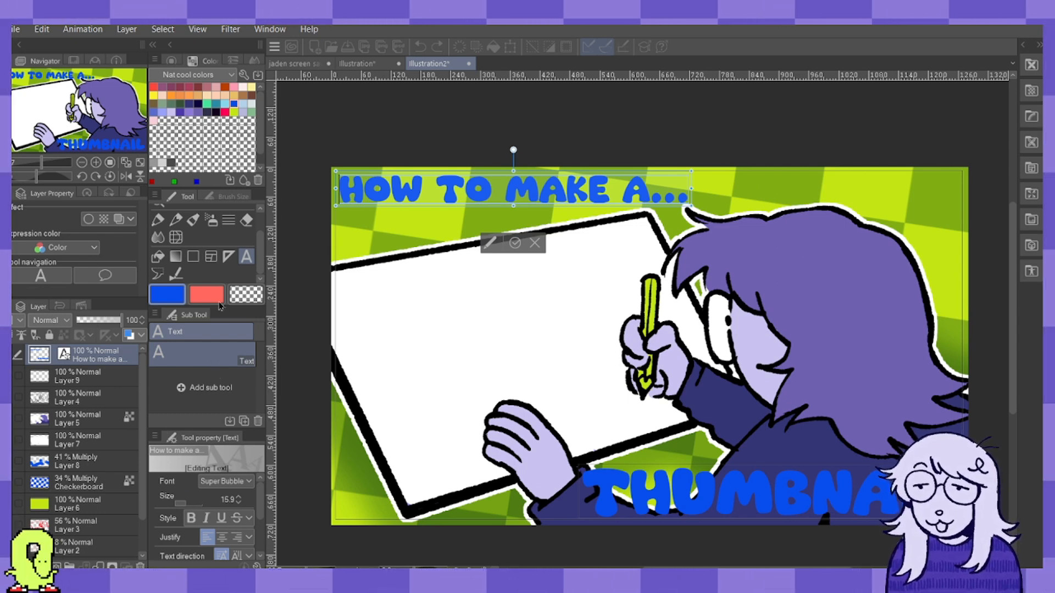
Try Showcard Gothic, Party Confetti and Goudy Stout on "How to make a...", shrinking the Goudy Stout version to about size 11.3.
left_click(208, 317)
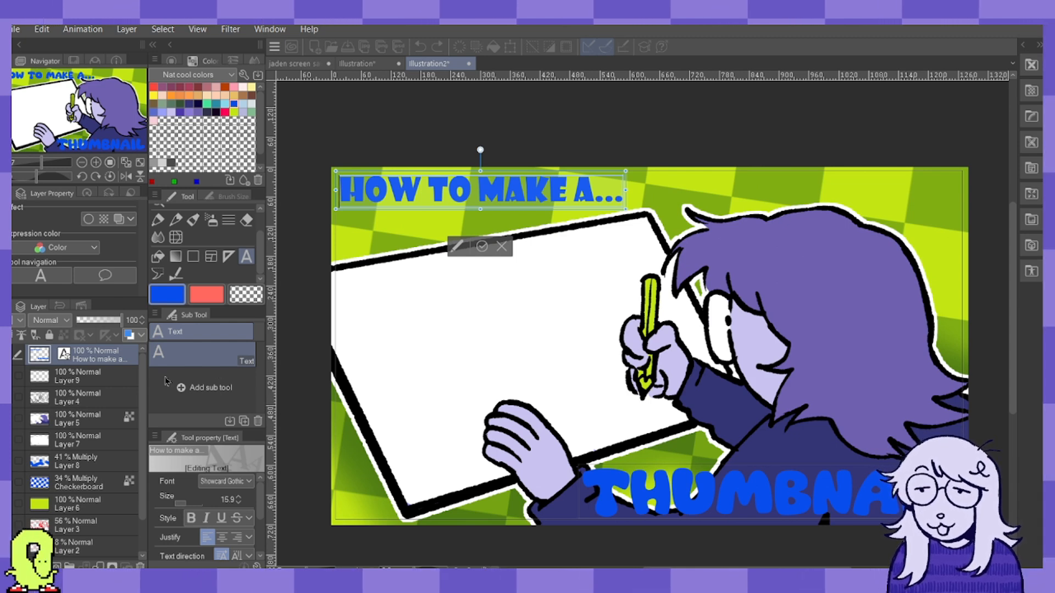
left_click(221, 382)
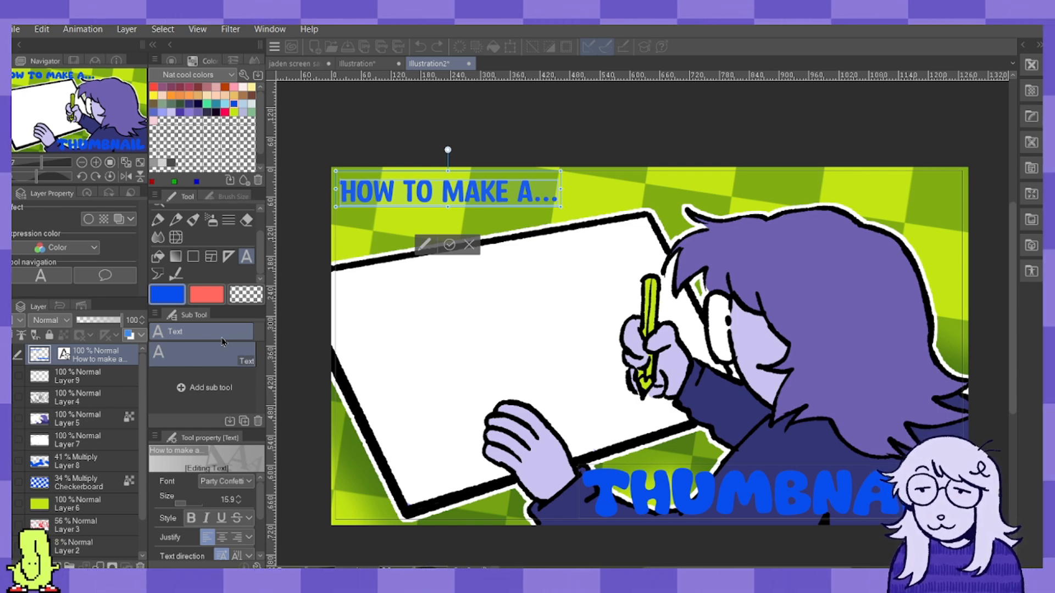
left_click(192, 402)
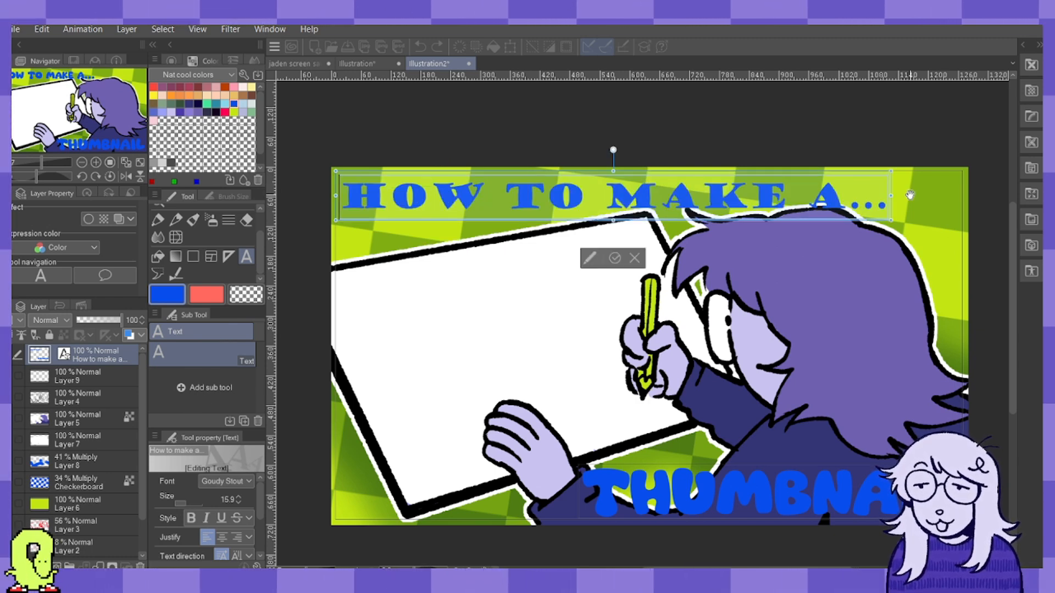
left_click_drag(904, 193, 742, 205)
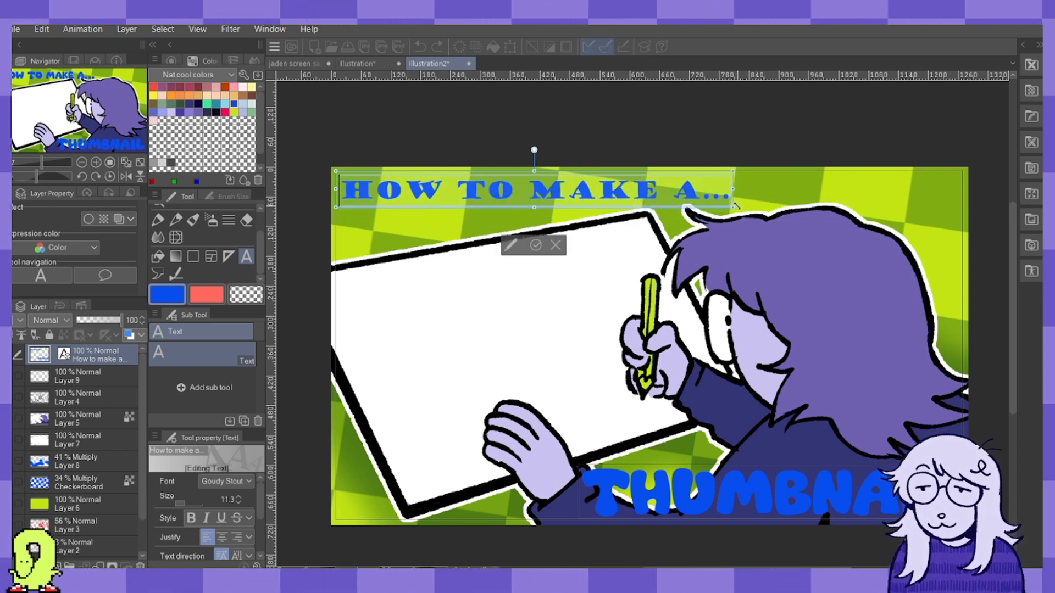
left_click(536, 245)
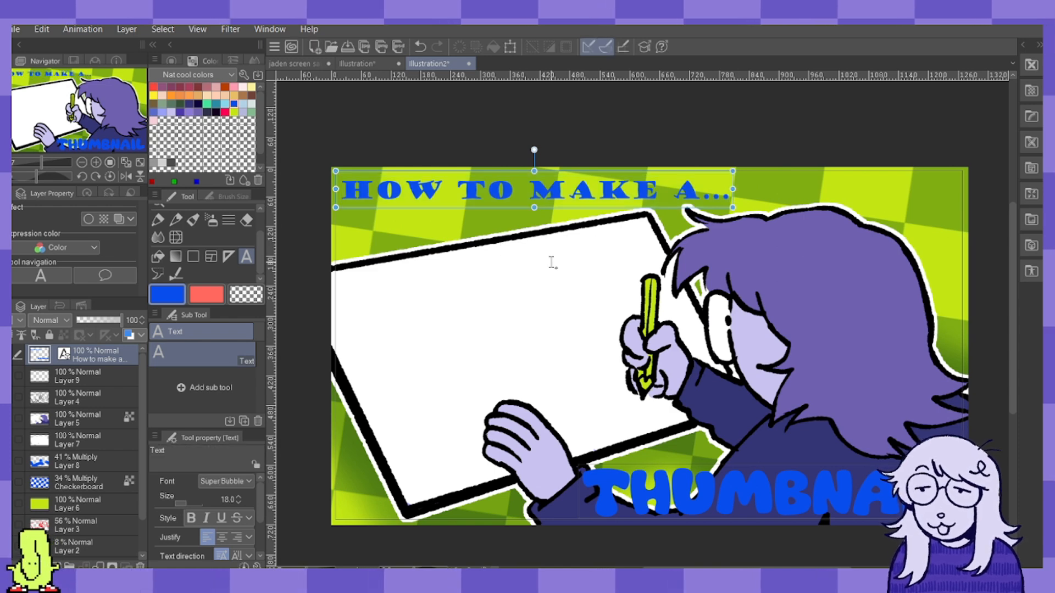
Try HP Simplified on "How to make a...", then apply the Gill Sans Ultra Bold font.
left_click(596, 193)
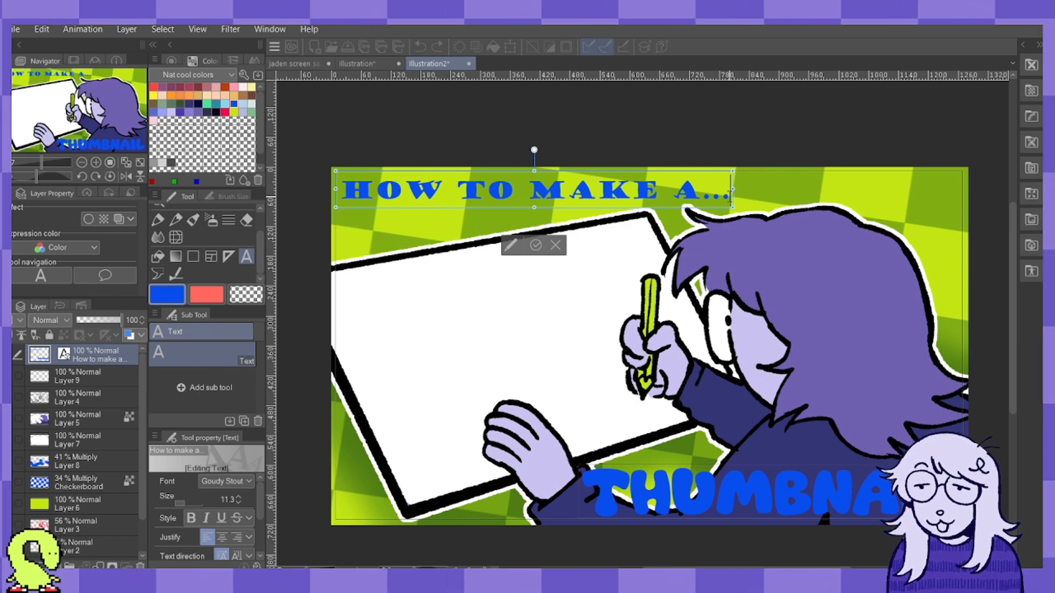
left_click(378, 195)
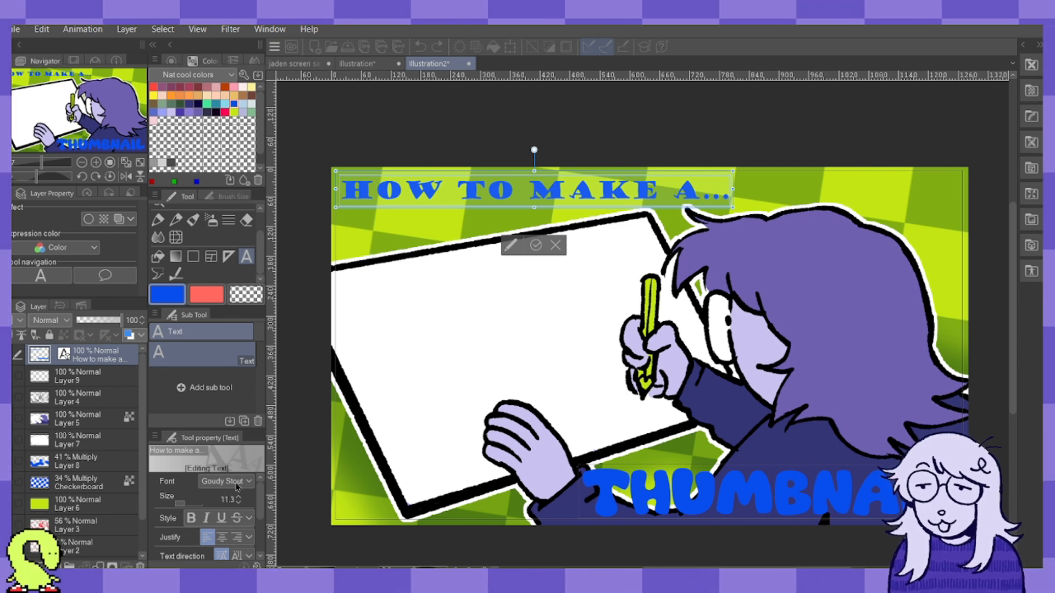
left_click(196, 367)
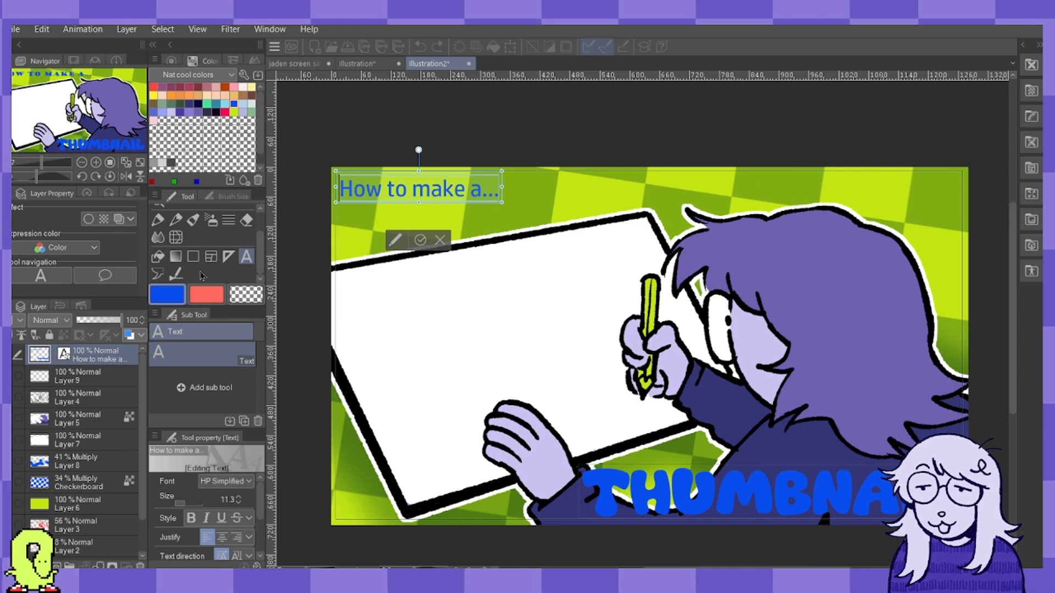
left_click(198, 306)
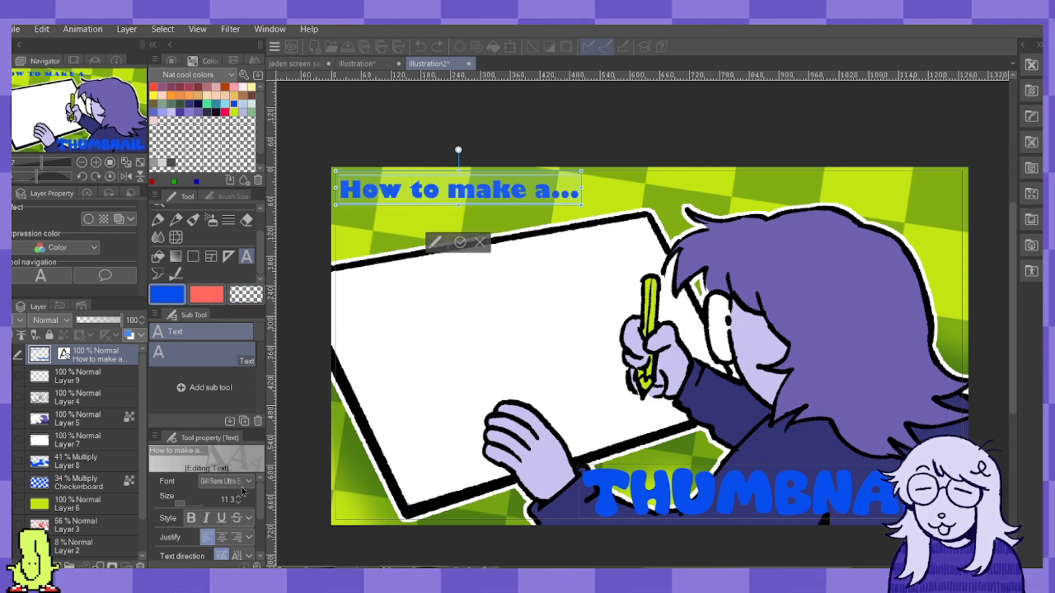
left_click(415, 301)
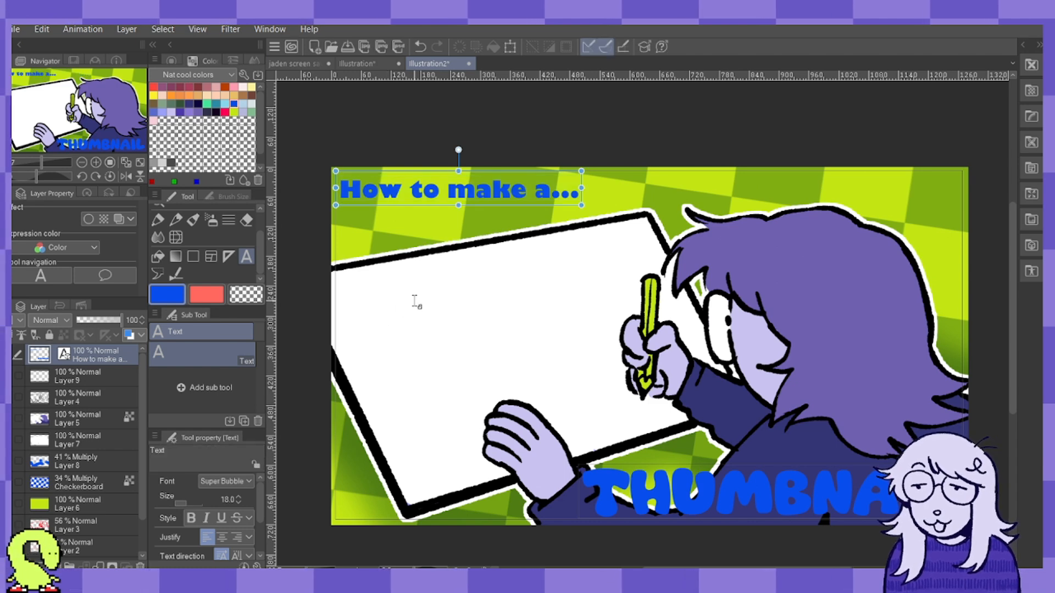
Enlarge "How to make a..." to about size 17.8 and nudge it slightly toward the canvas's upper edge.
left_click(384, 179)
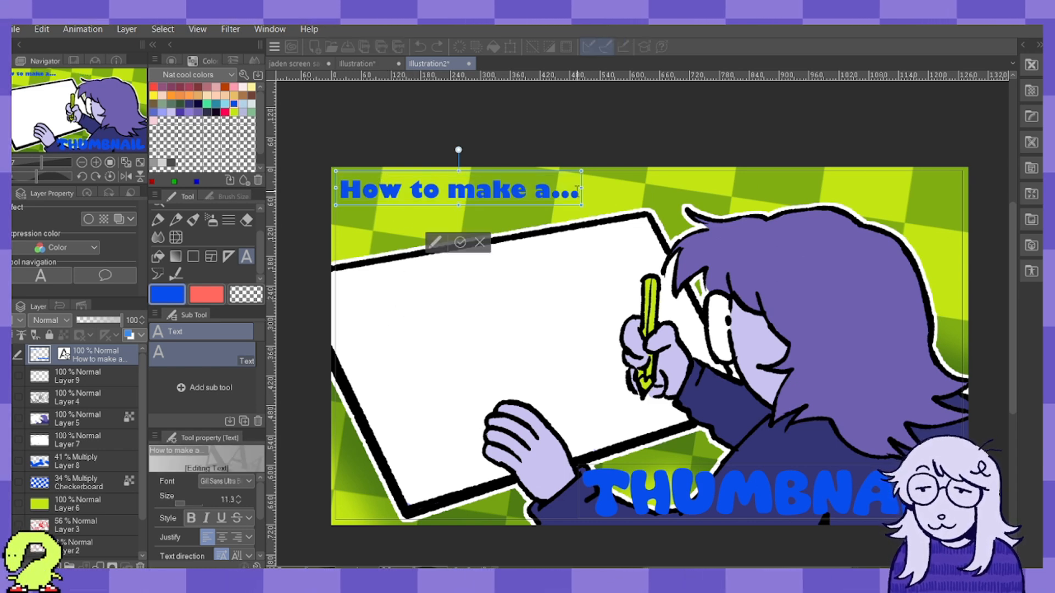
left_click_drag(621, 221, 724, 233)
left_click(514, 255)
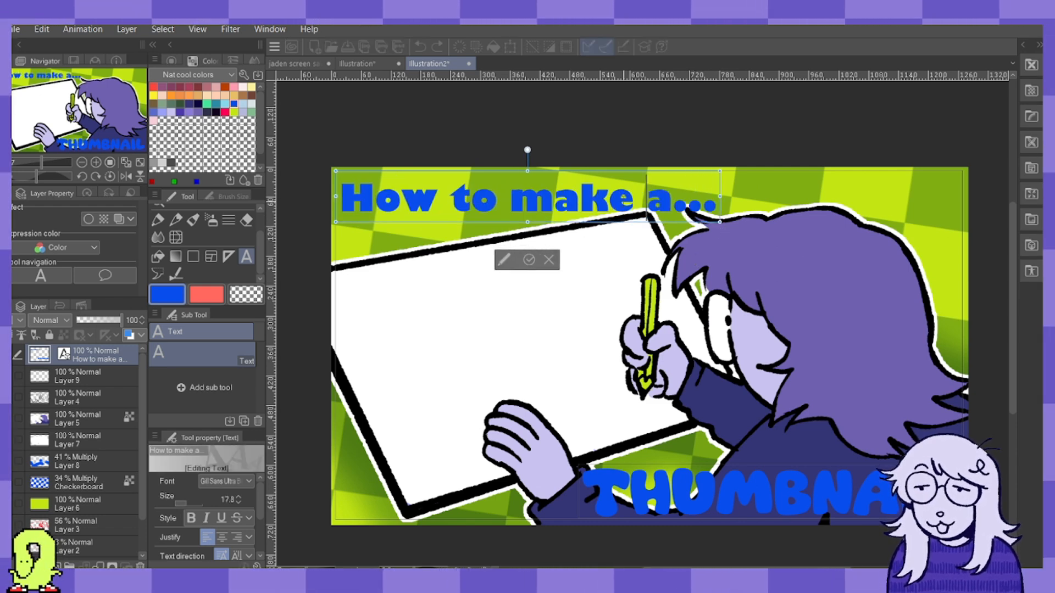
left_click_drag(607, 173, 610, 174)
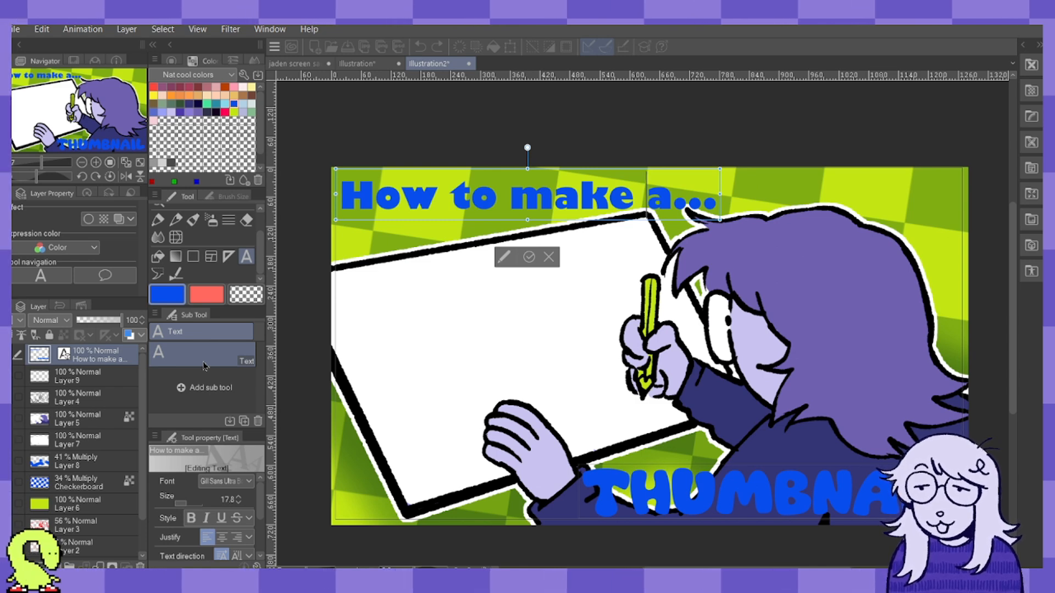
Try the Impact and Milky Boba fonts on the "How to make a..." text.
left_click(140, 316)
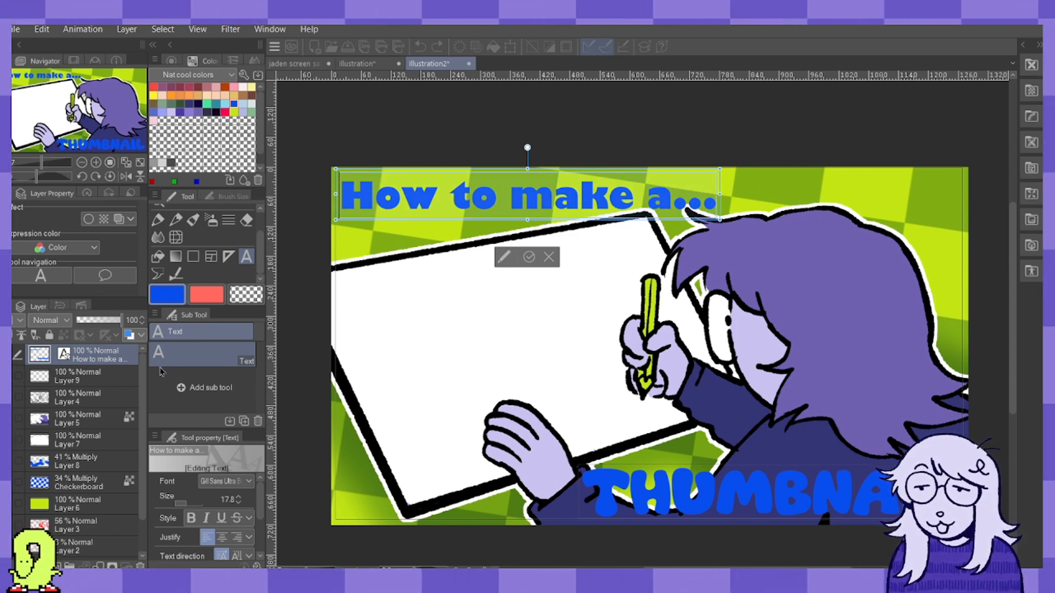
left_click(159, 368)
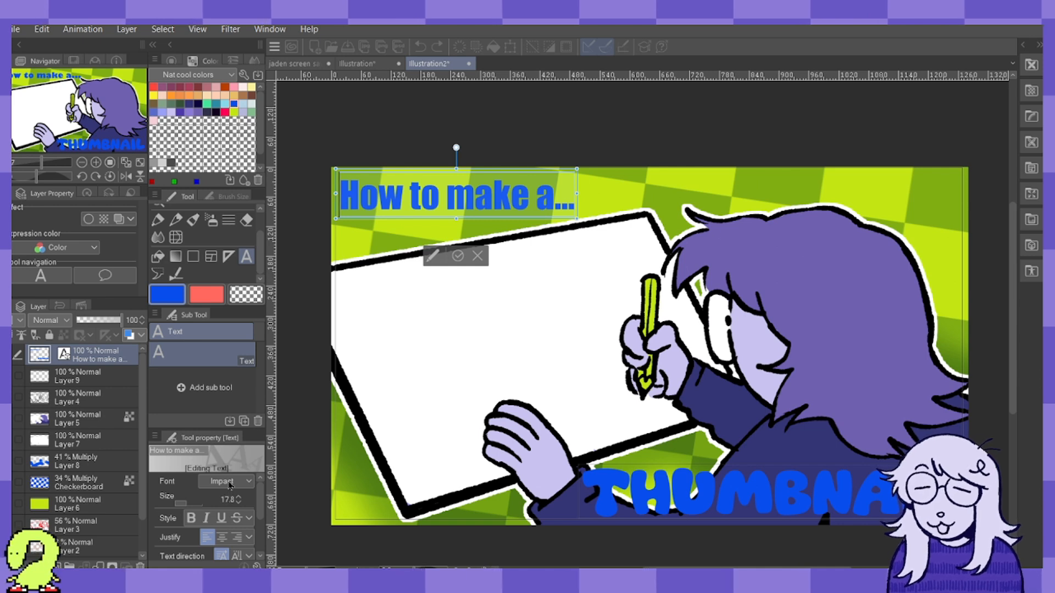
left_click(178, 360)
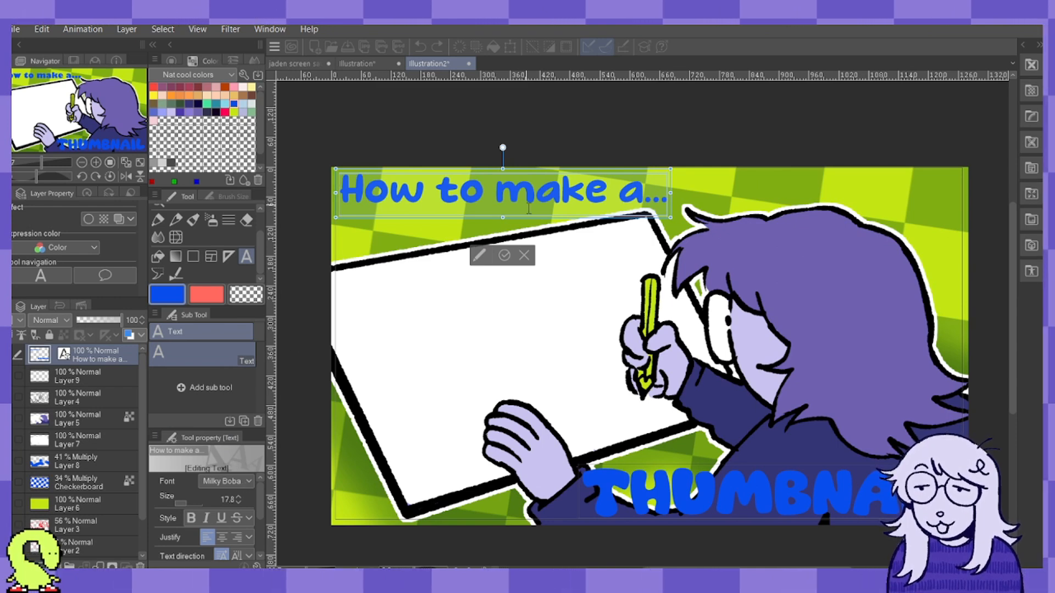
Set both the "How to make a..." and "Thumbnail" texts in the Mousou font.
left_click(687, 492)
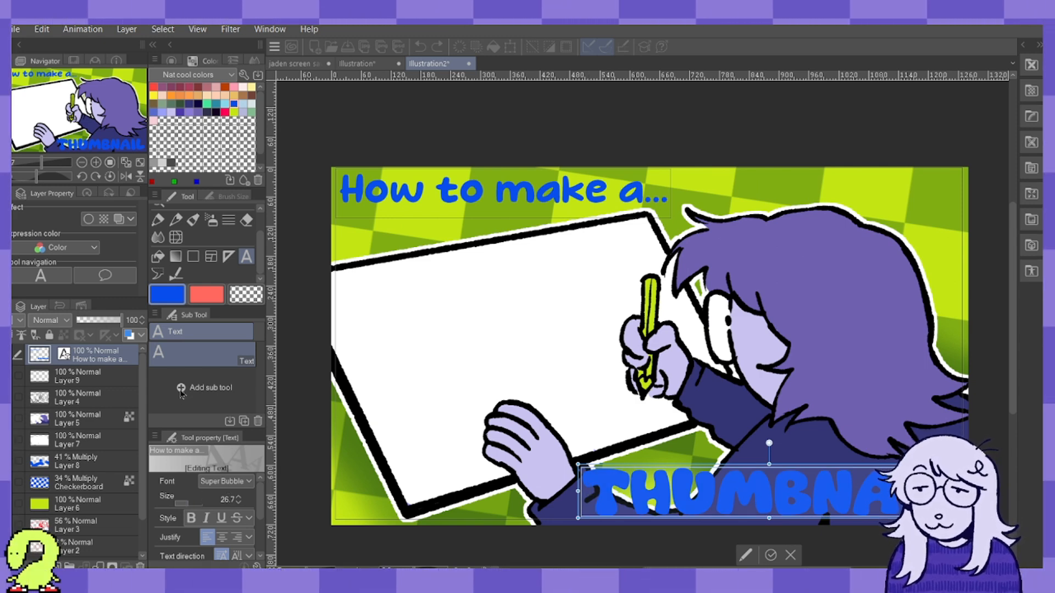
left_click(181, 393)
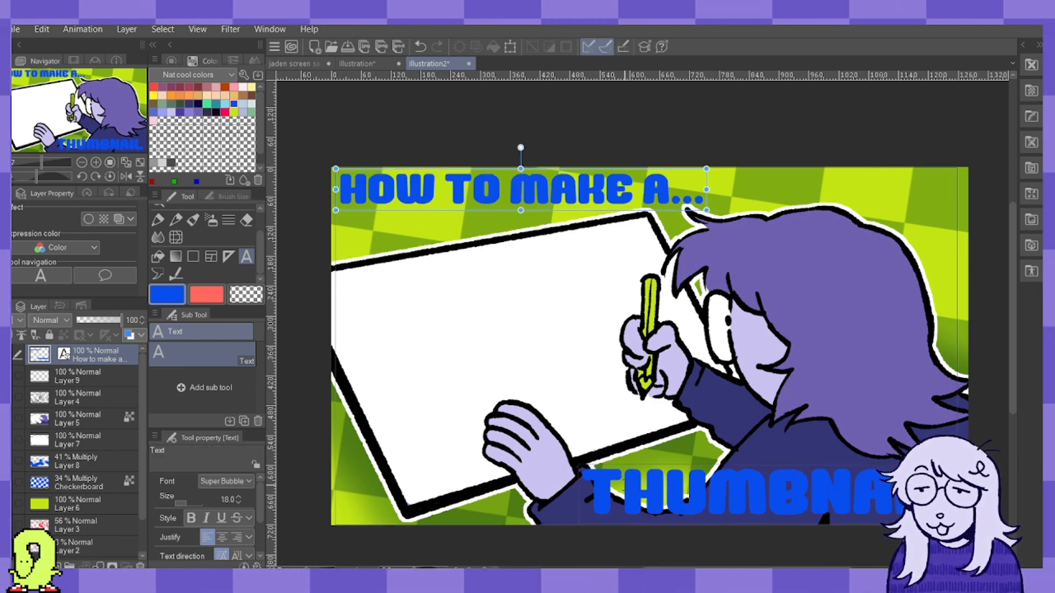
Try black on the "Thumbnail" text, then recolour it pinkish red from the Nat cool colors set.
left_click(648, 492)
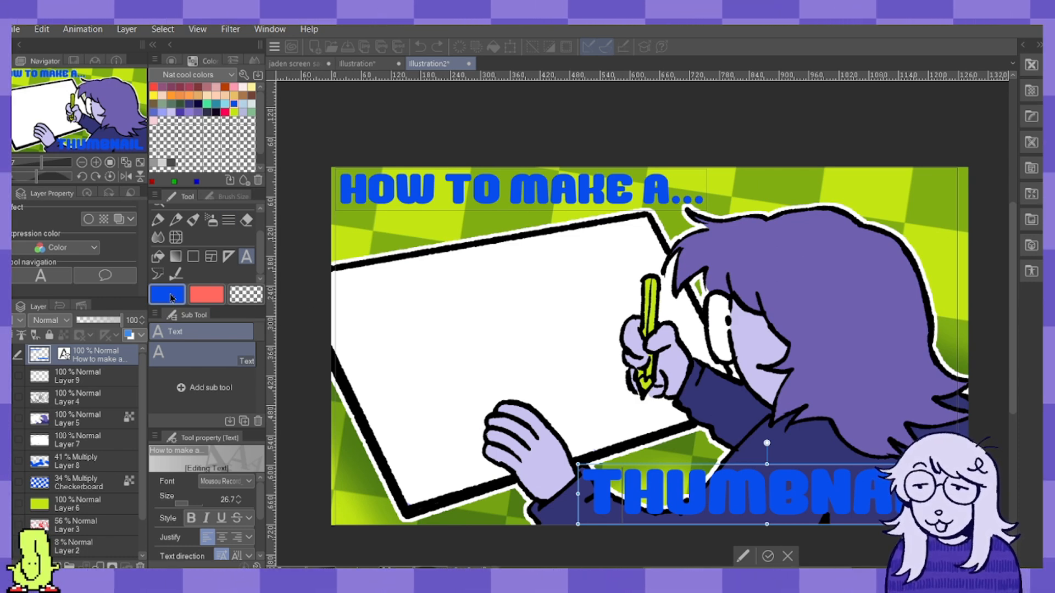
left_click(172, 61)
left_click(235, 149)
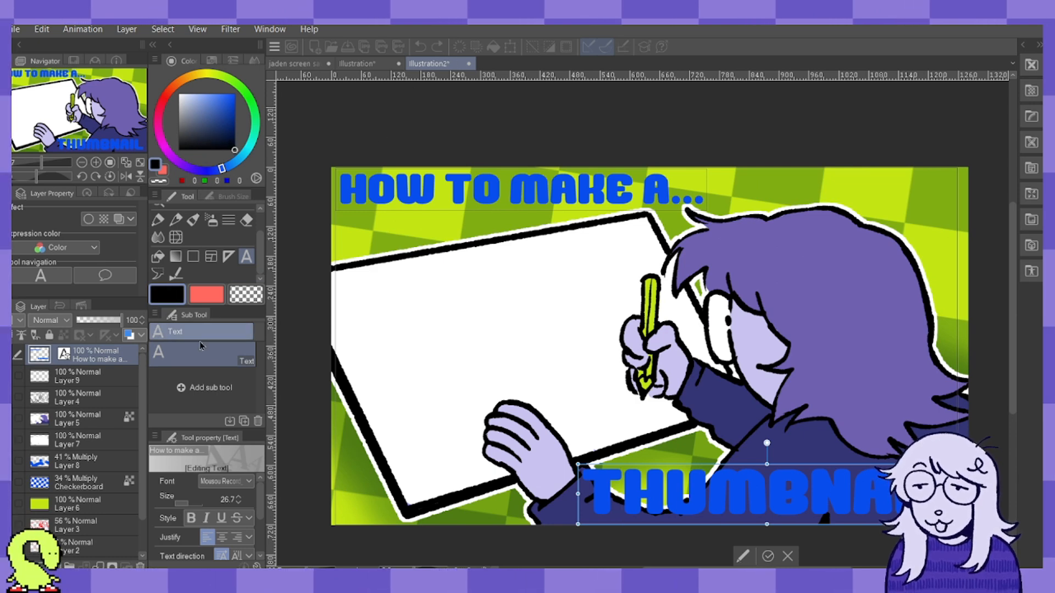
key("ctrl+a")
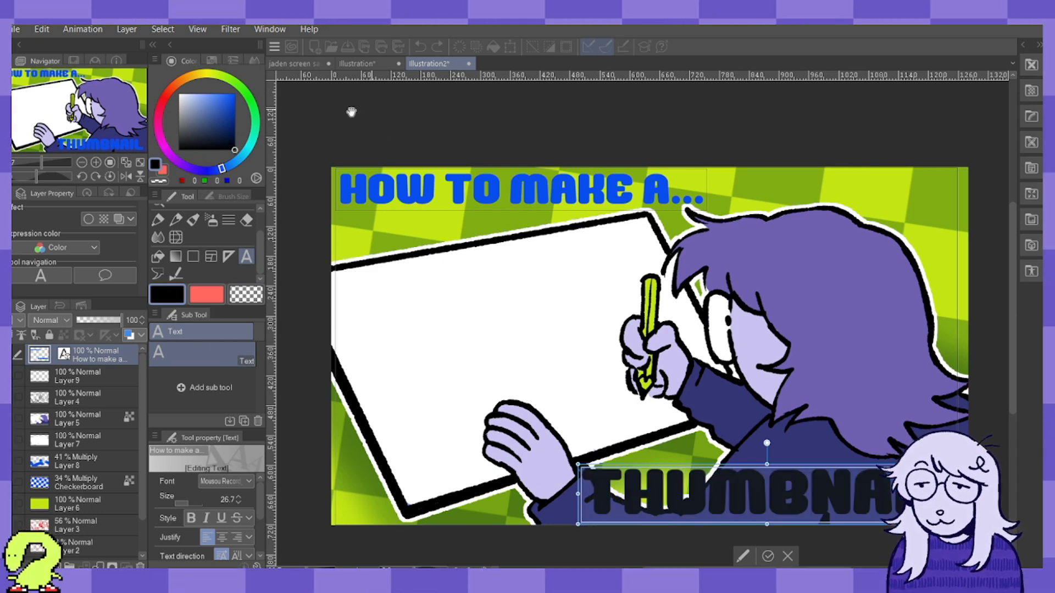
left_click(211, 60)
left_click(225, 112)
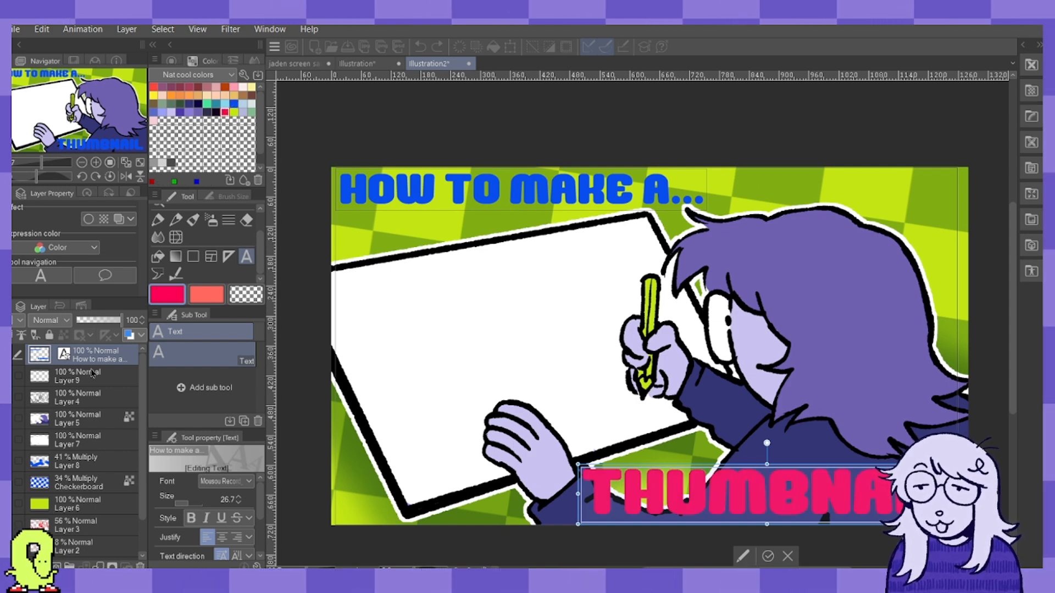
Recolour the "How to make a..." text in the same pinkish red as the "Thumbnail" text.
left_click(384, 190)
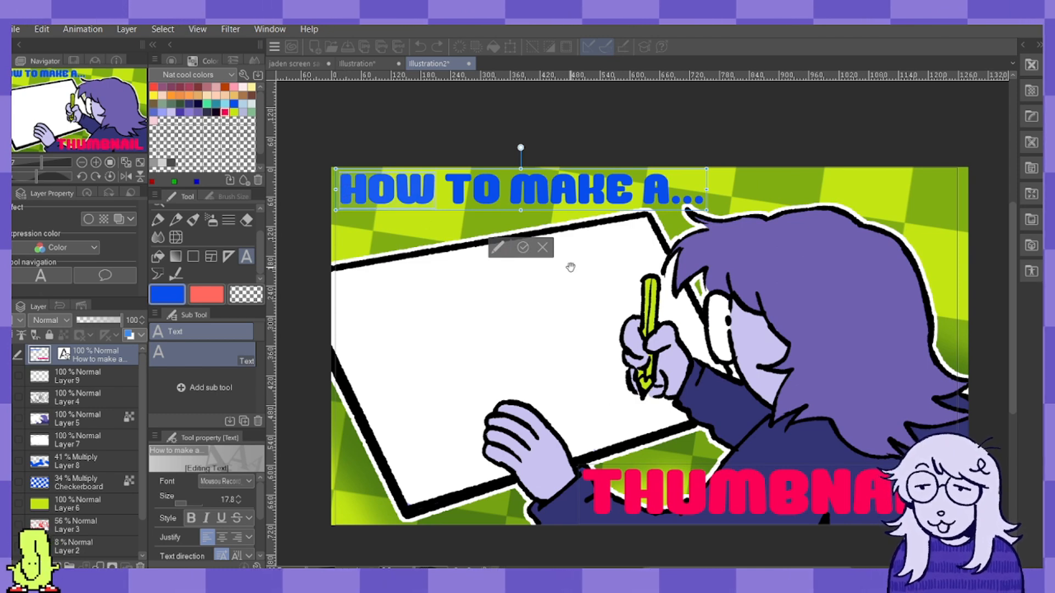
key("Escape")
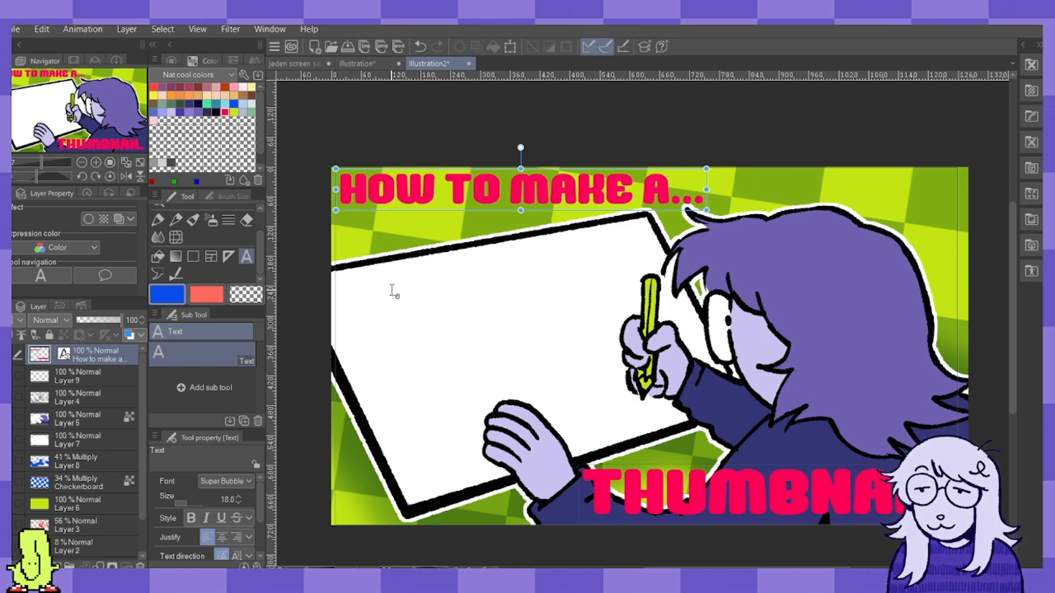
key("slash")
left_click(401, 217)
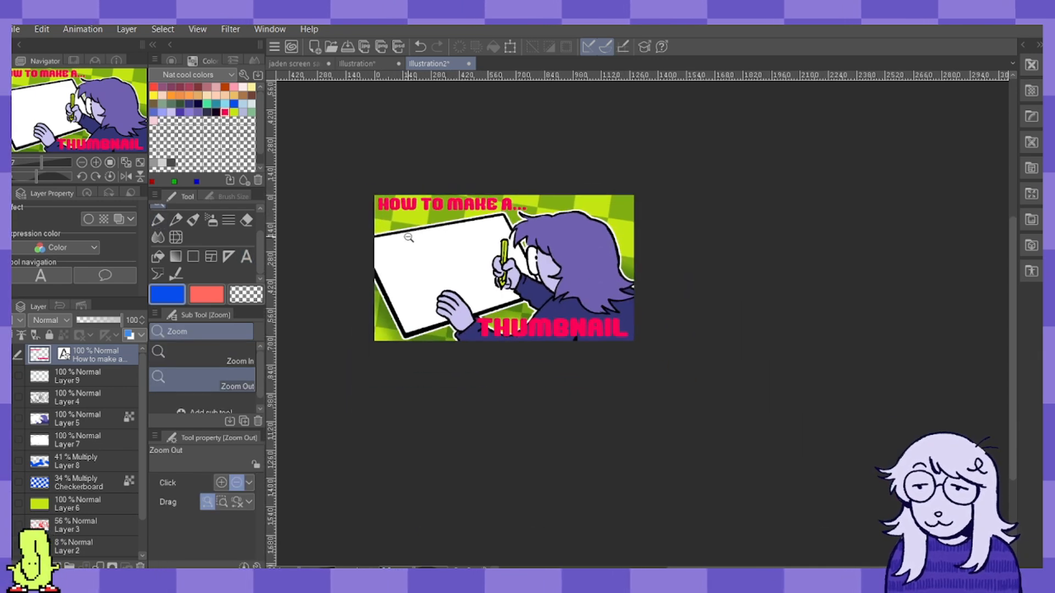
left_click(393, 231)
left_click(384, 244)
left_click(379, 253)
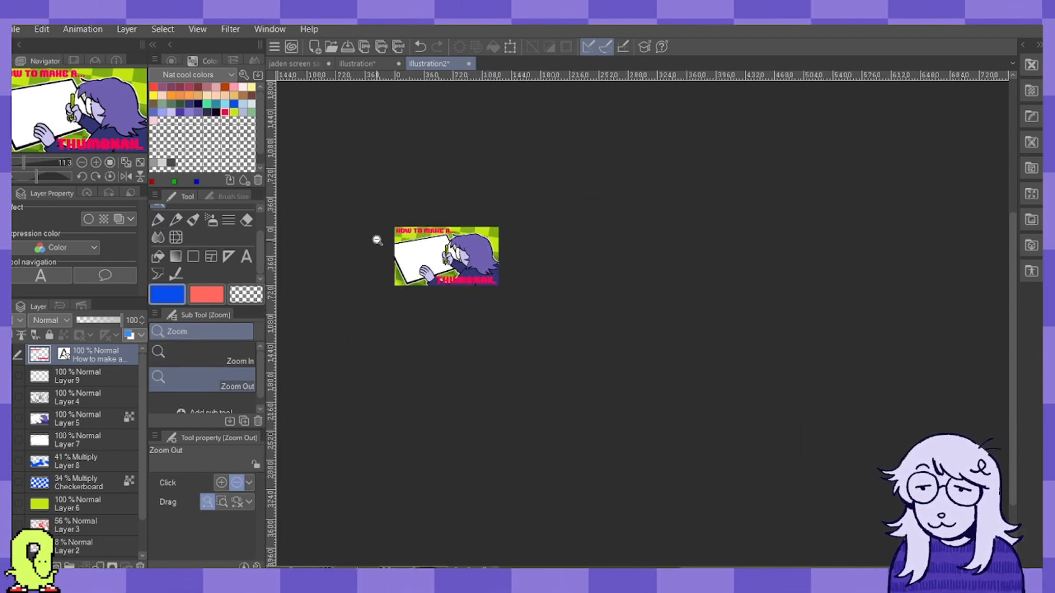
scroll(397, 236, "up", 5)
scroll(433, 236, "up", 5)
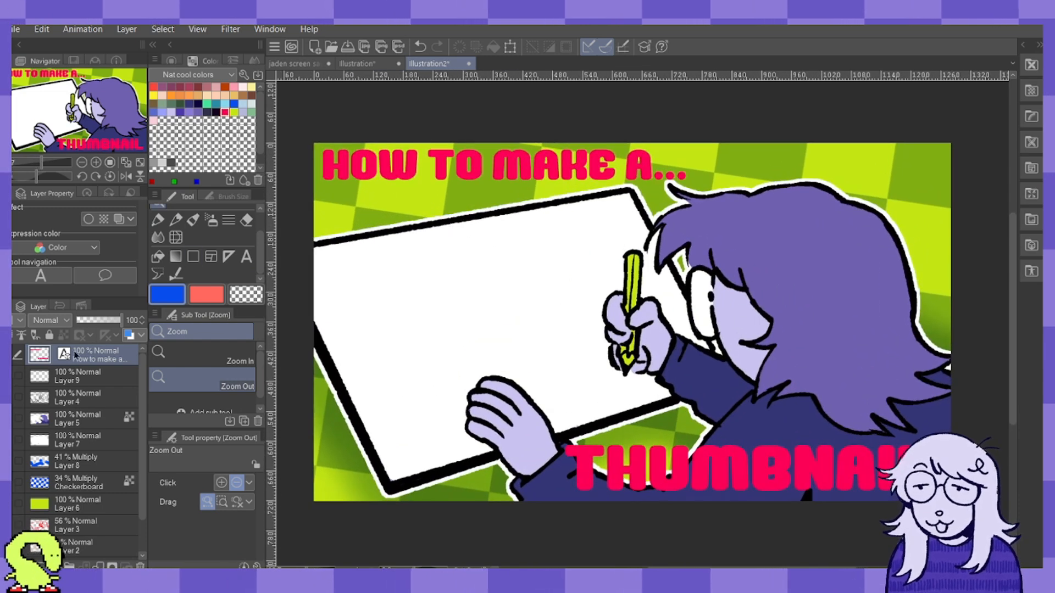
Select the letters of both titles with Auto select on the text layer, and expand the selection slightly around them.
scroll(230, 220, "up", 2)
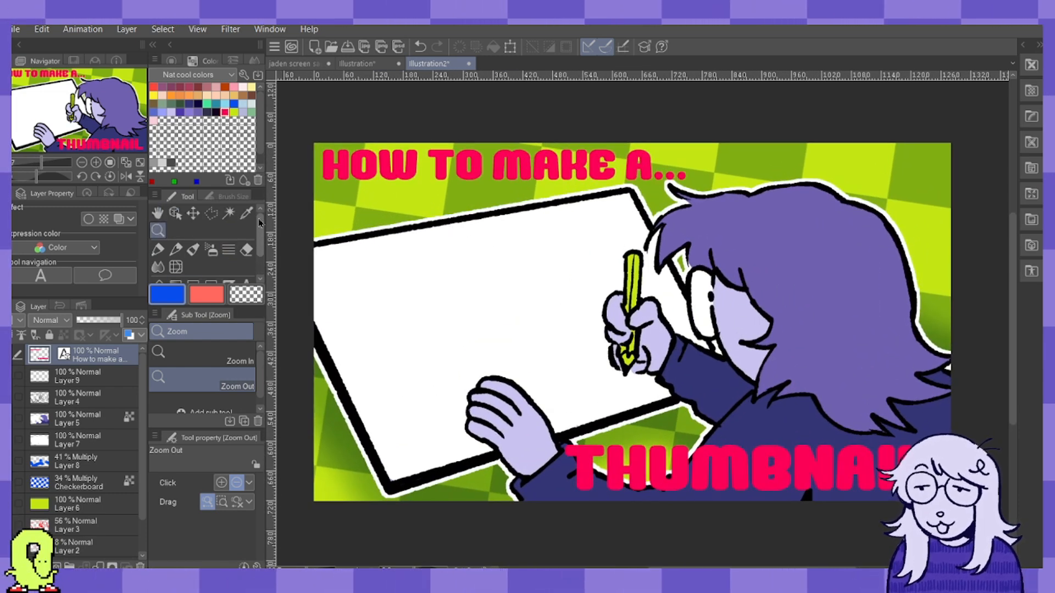
left_click(228, 212)
left_click(341, 162)
left_click_drag(367, 160, 640, 165)
left_click(658, 176, "shift")
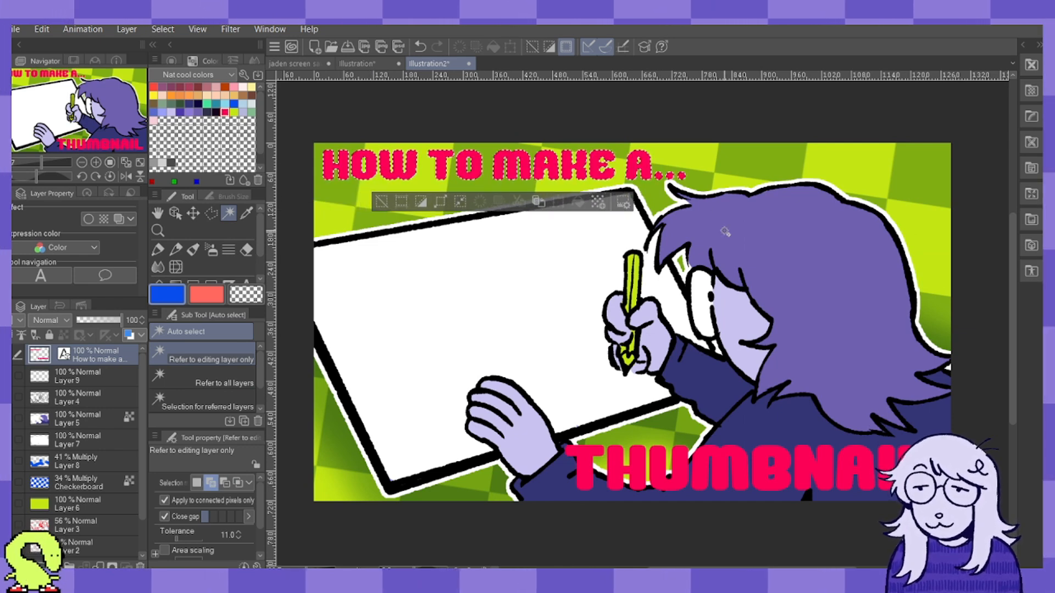
left_click(587, 467)
left_click(625, 468)
left_click(659, 468)
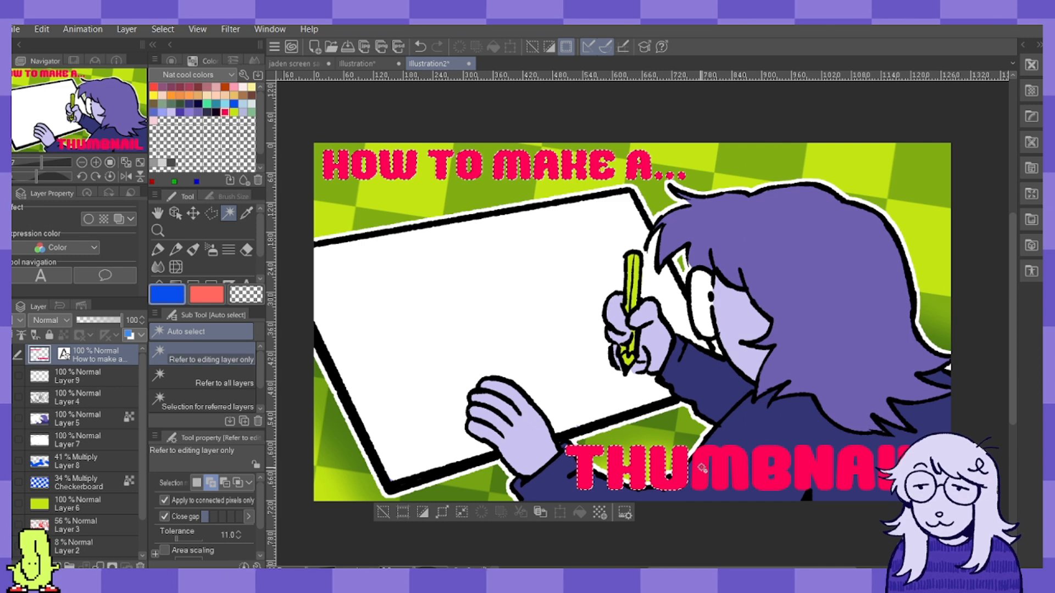
left_click(708, 468)
left_click(761, 468)
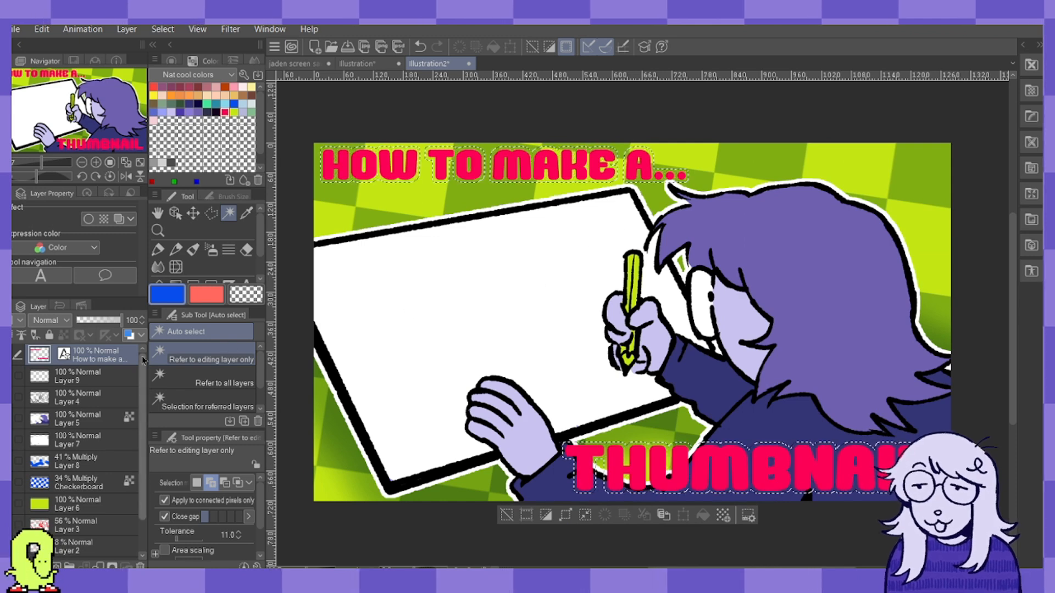
On Layer 9, try a black outline around both titles, then fill it white and deselect.
left_click(110, 369)
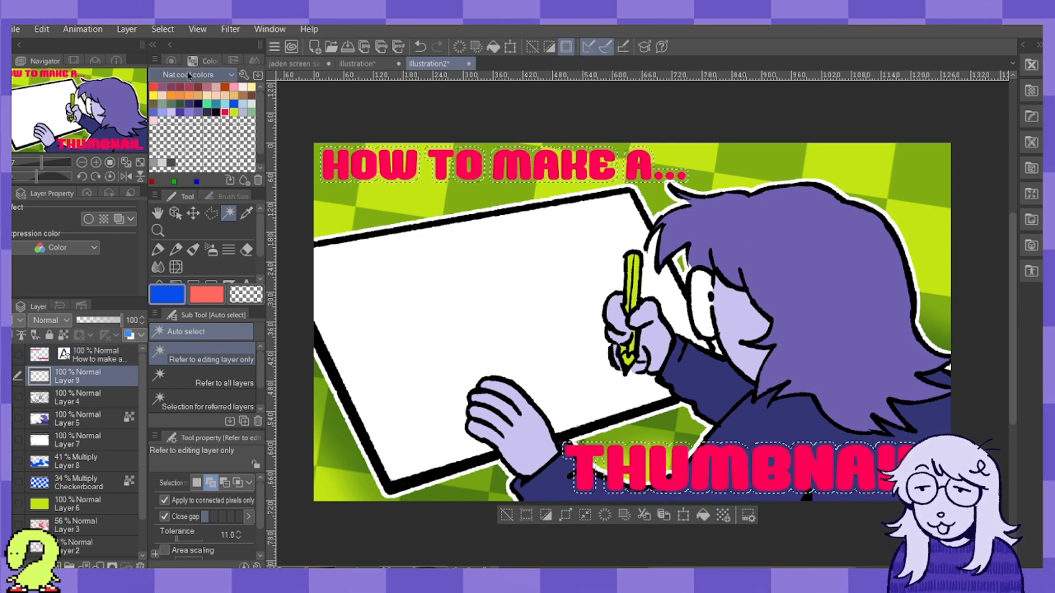
left_click(172, 61)
left_click(235, 150)
left_click(493, 47)
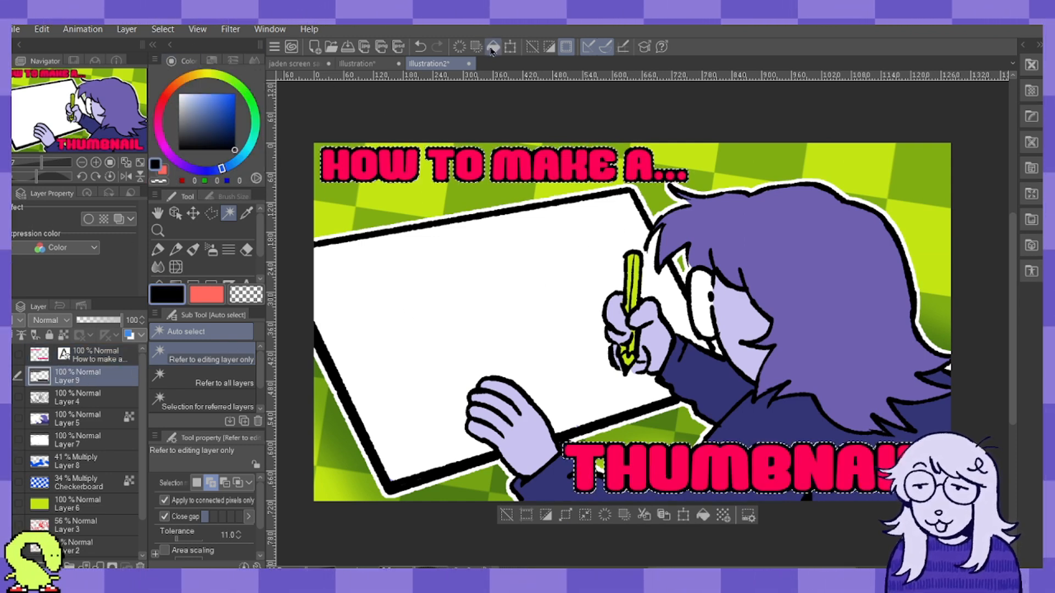
left_click(178, 94)
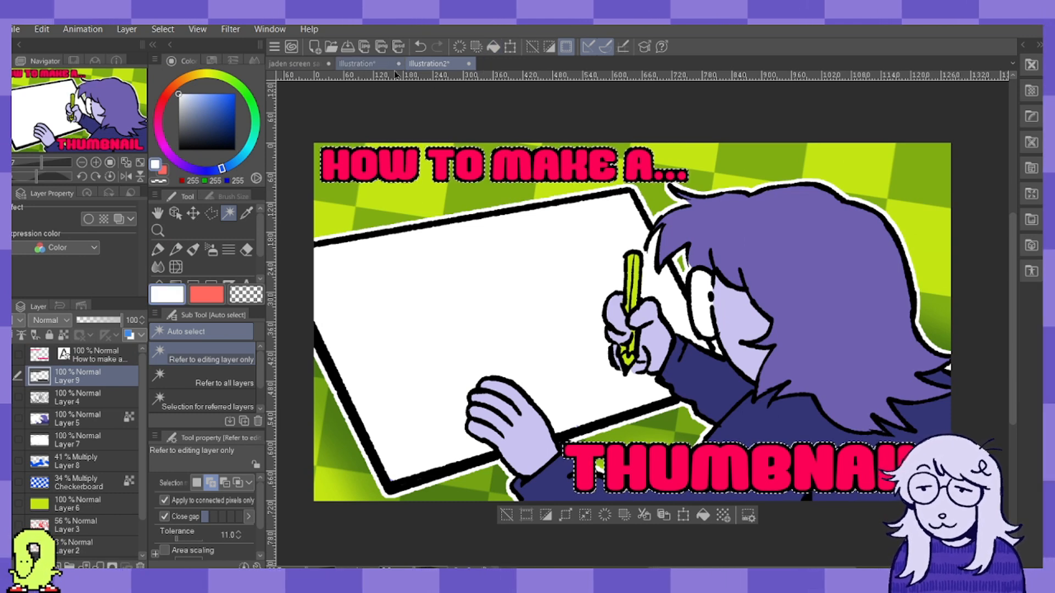
left_click(493, 47)
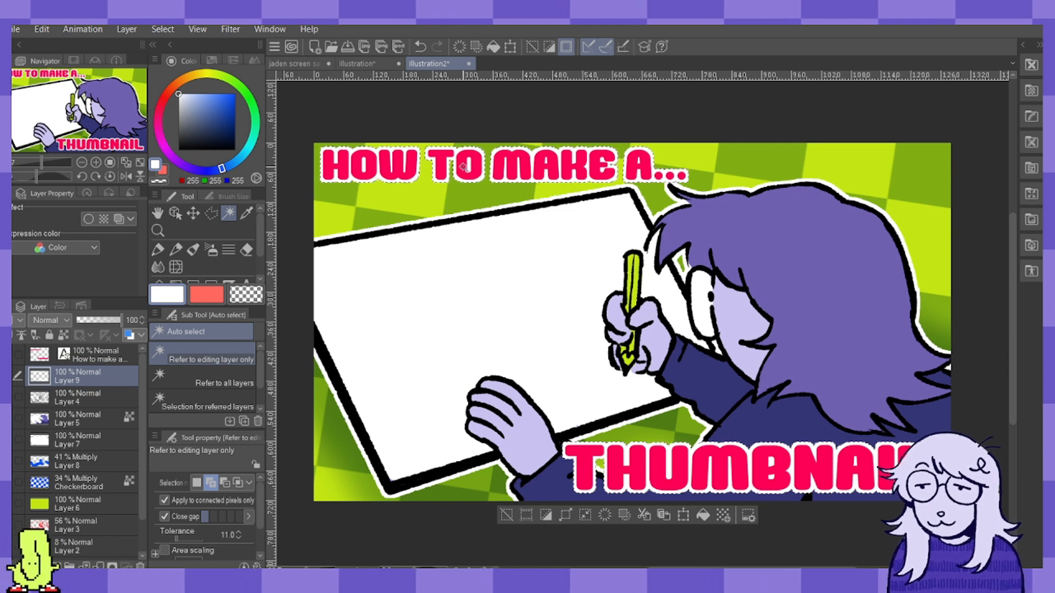
key("ctrl+d")
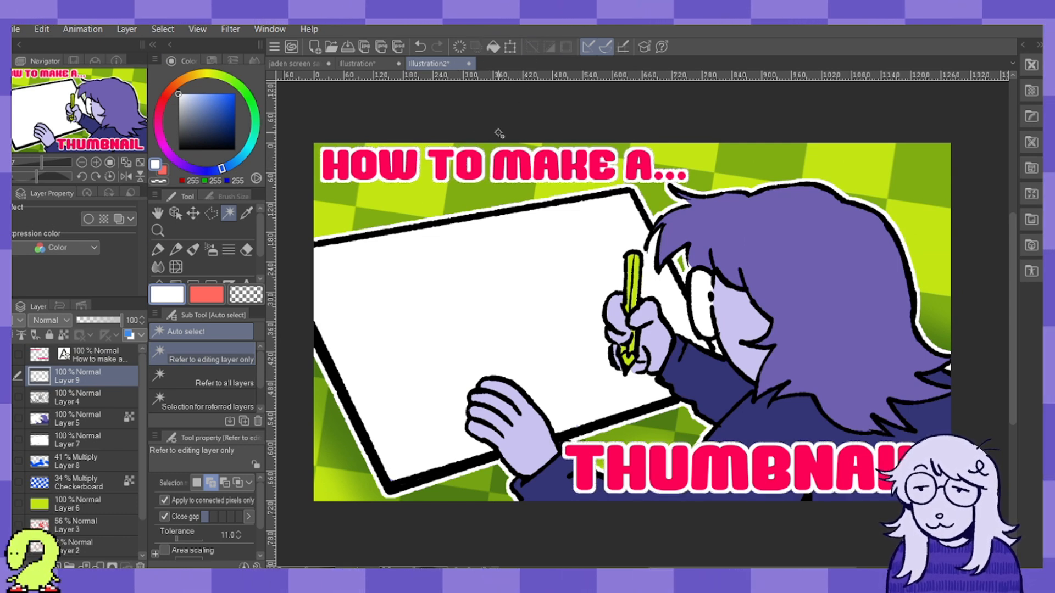
Try solid blue rectangular banners behind both titles on Layer 4.
left_click(91, 398)
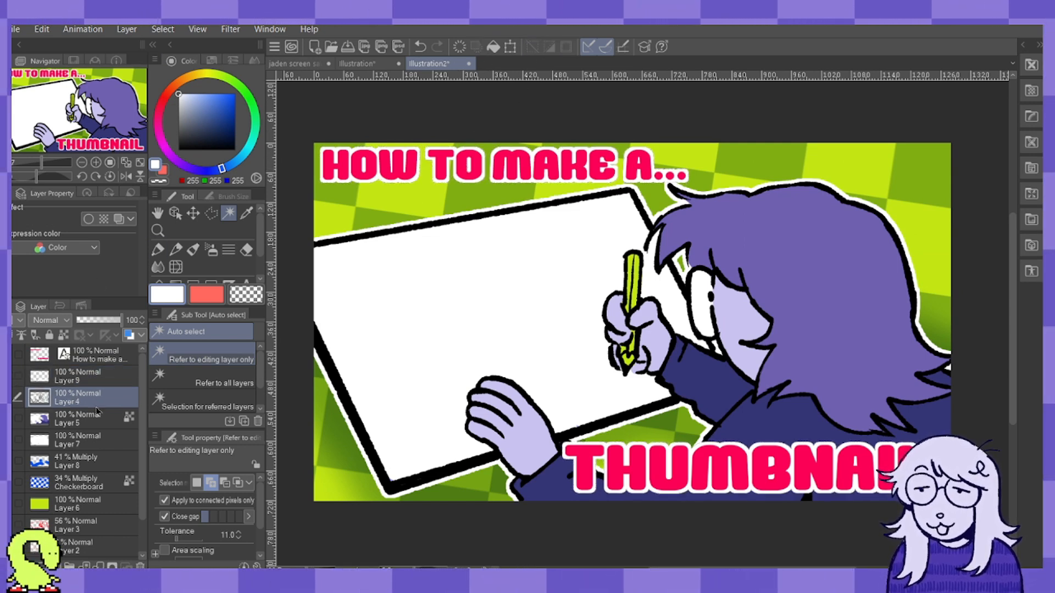
left_click(211, 61)
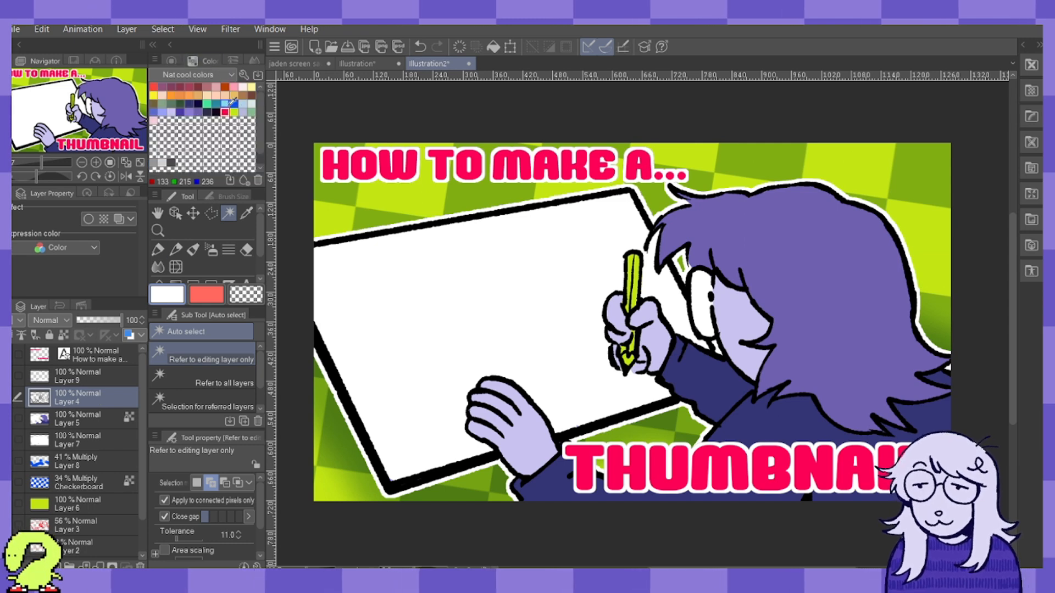
left_click(234, 104)
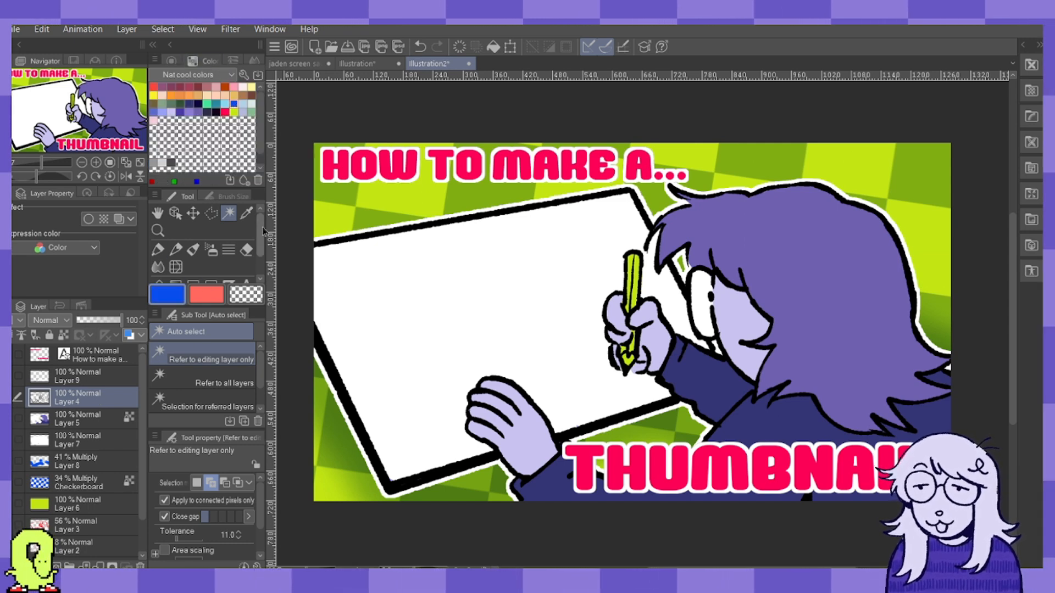
left_click(211, 213)
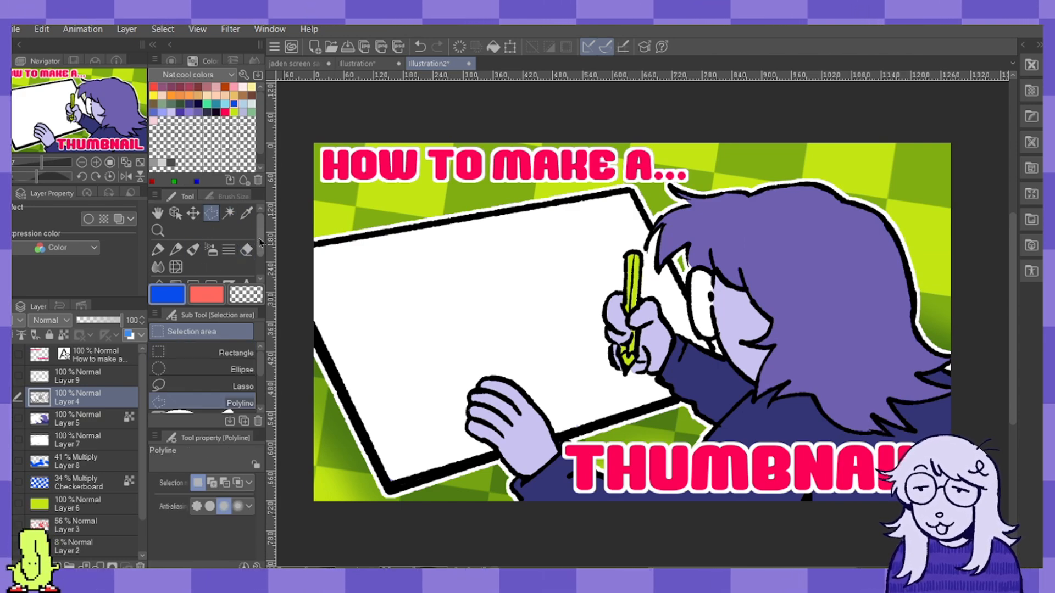
left_click_drag(260, 237, 260, 256)
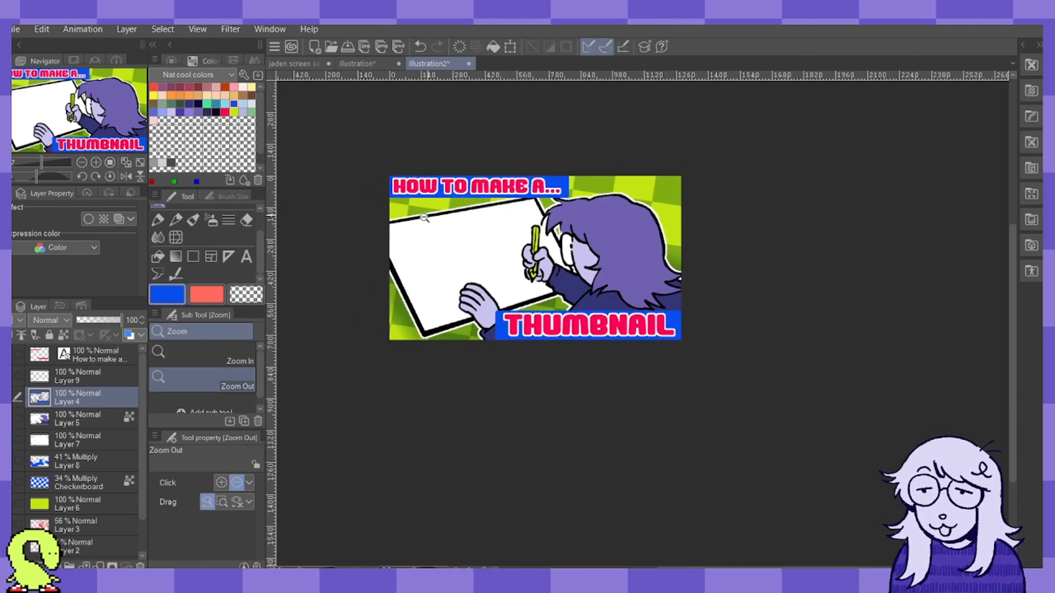
left_click_drag(460, 182, 484, 189)
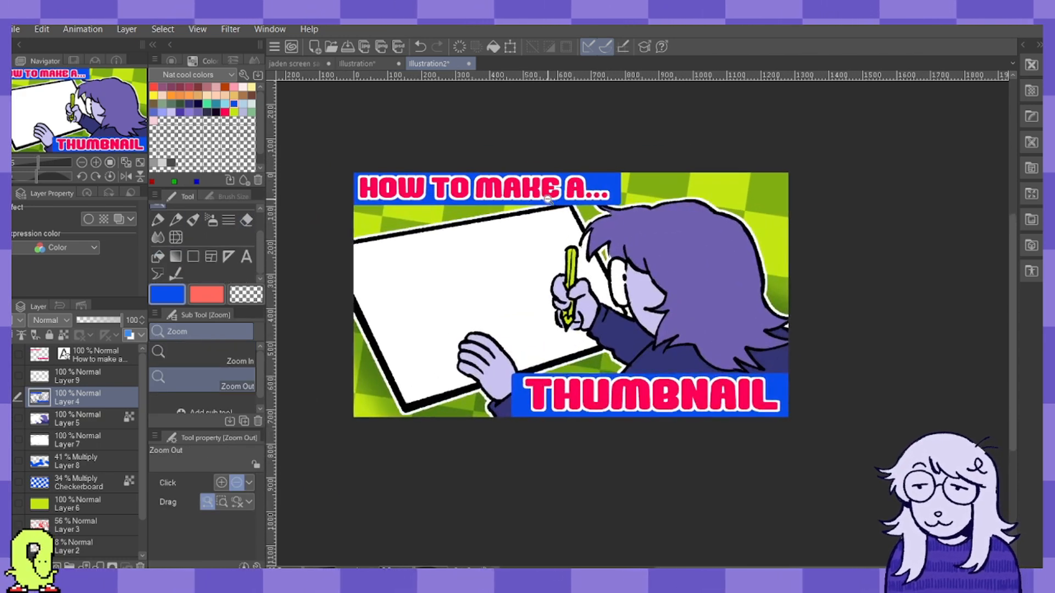
left_click_drag(548, 200, 665, 199)
left_click_drag(594, 202, 434, 205)
left_click_drag(569, 198, 673, 160)
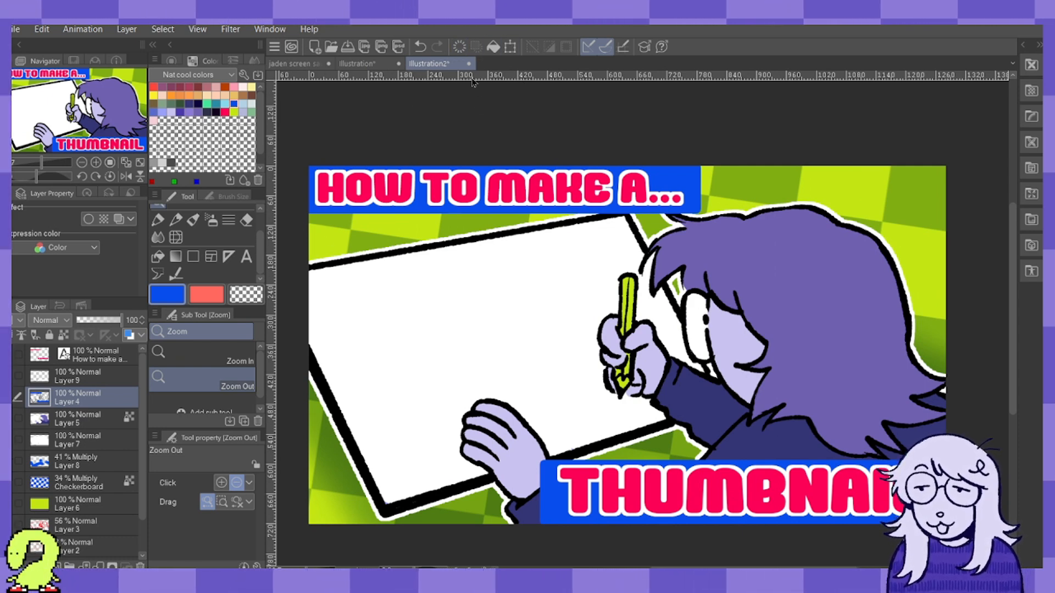
Undo the solid blue banners and make a rectangular selection around the "How to make a..." title.
key("ctrl+z")
key("ctrl+z")
scroll(260, 253, "up", 1)
scroll(259, 253, "up", 1)
left_click(211, 213)
left_click_drag(295, 158, 707, 214)
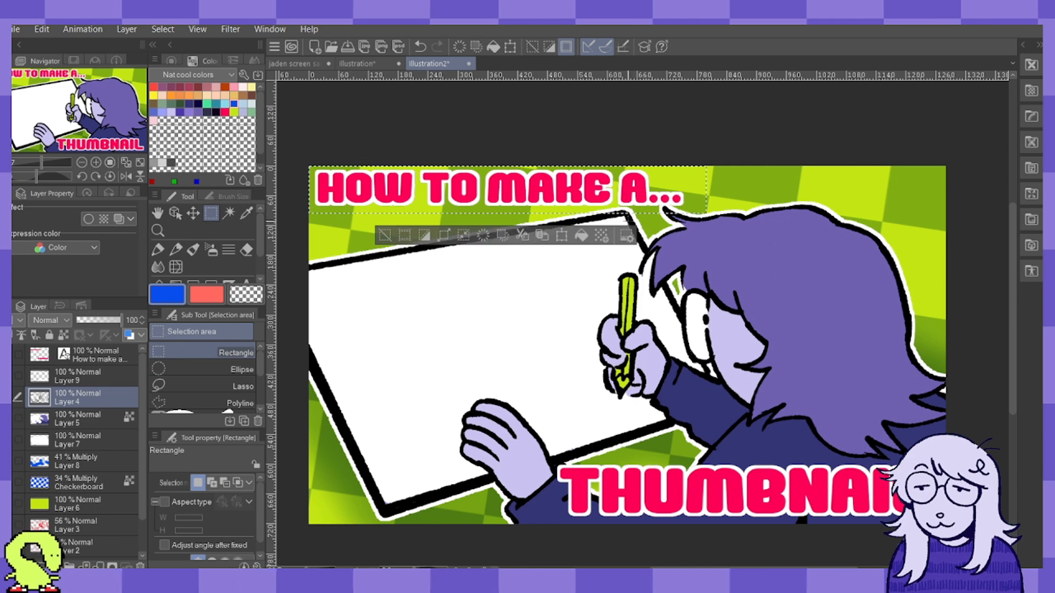
Try soft-edged blue bands behind both titles on Layer 4, using the soft Airbrush within rectangular selections.
scroll(256, 253, "down", 1)
left_click(211, 224)
mouse_move(329, 197)
left_mouse_down()
mouse_move(419, 177)
mouse_move(458, 180)
mouse_move(380, 180)
mouse_move(591, 169)
mouse_move(554, 170)
mouse_move(659, 175)
left_mouse_up()
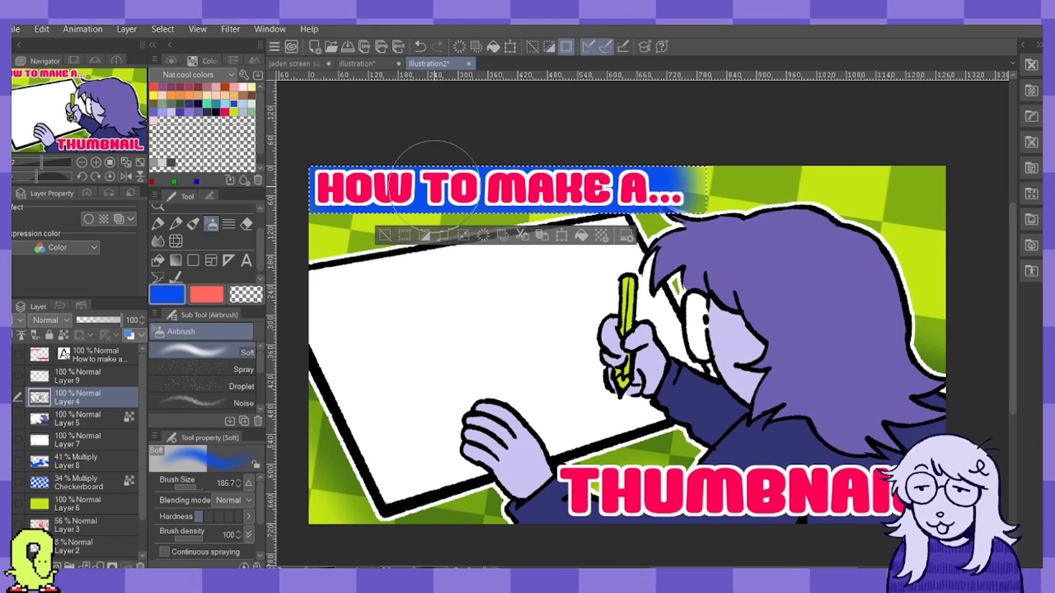
left_click(533, 47)
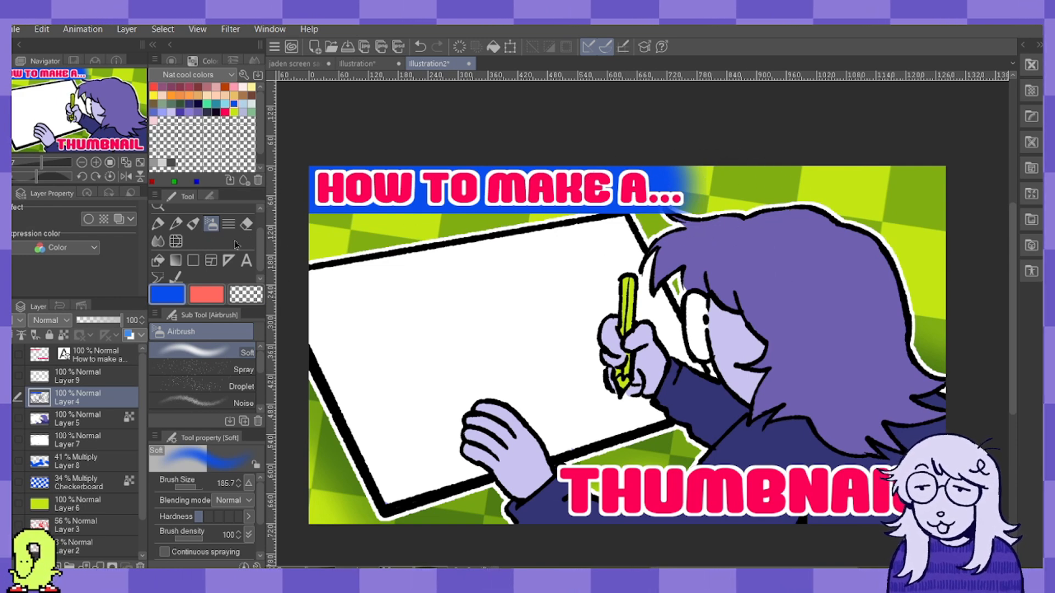
left_click_drag(261, 257, 260, 255)
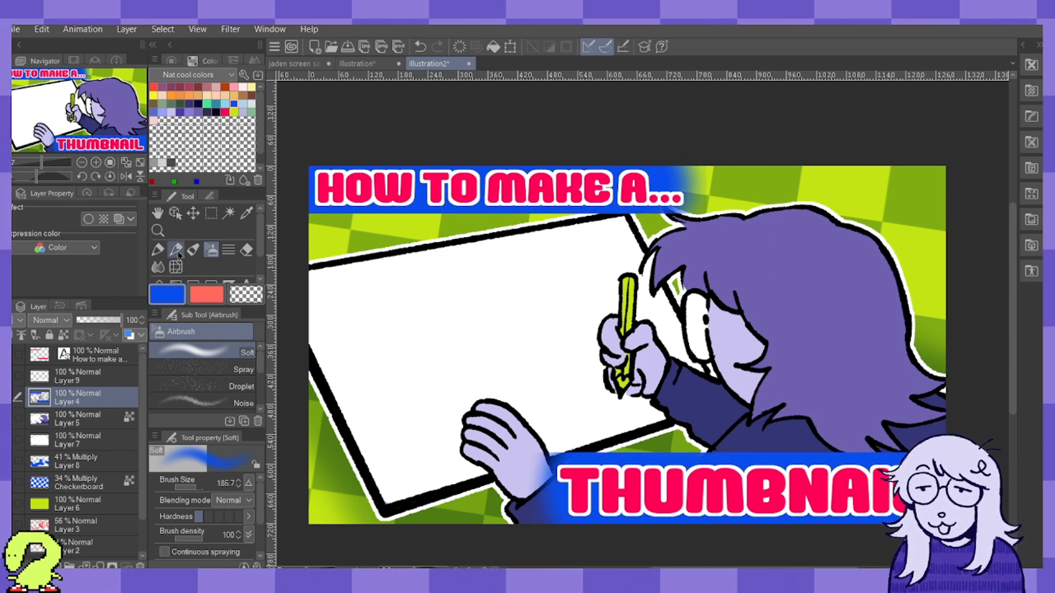
Try recolouring Layer 4's bands dark navy with transparent pixels locked, and lower the layer's opacity to about 38%.
left_click(198, 104)
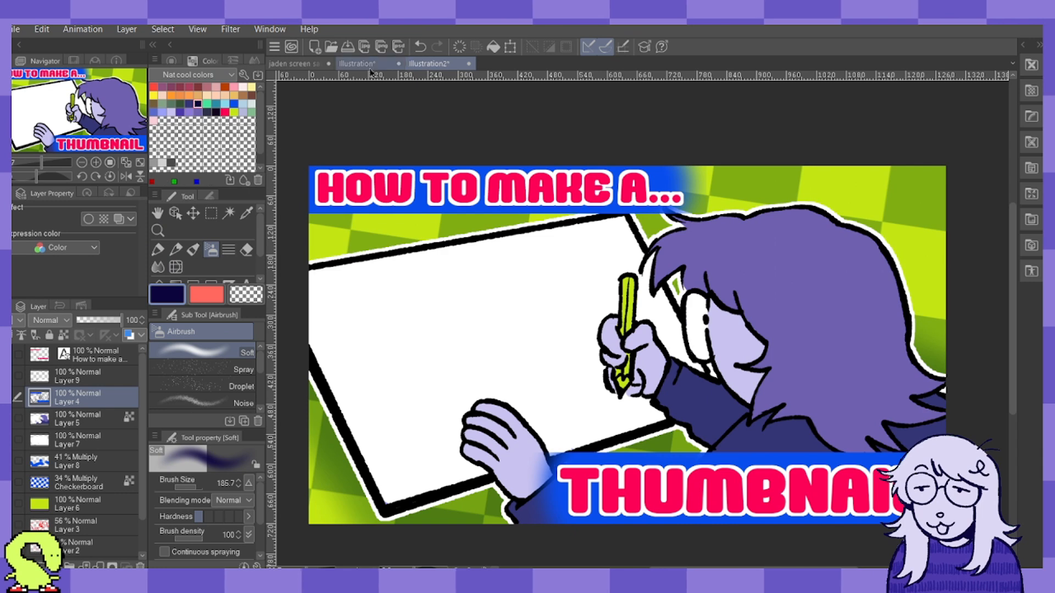
left_click(493, 48)
key("ctrl+z")
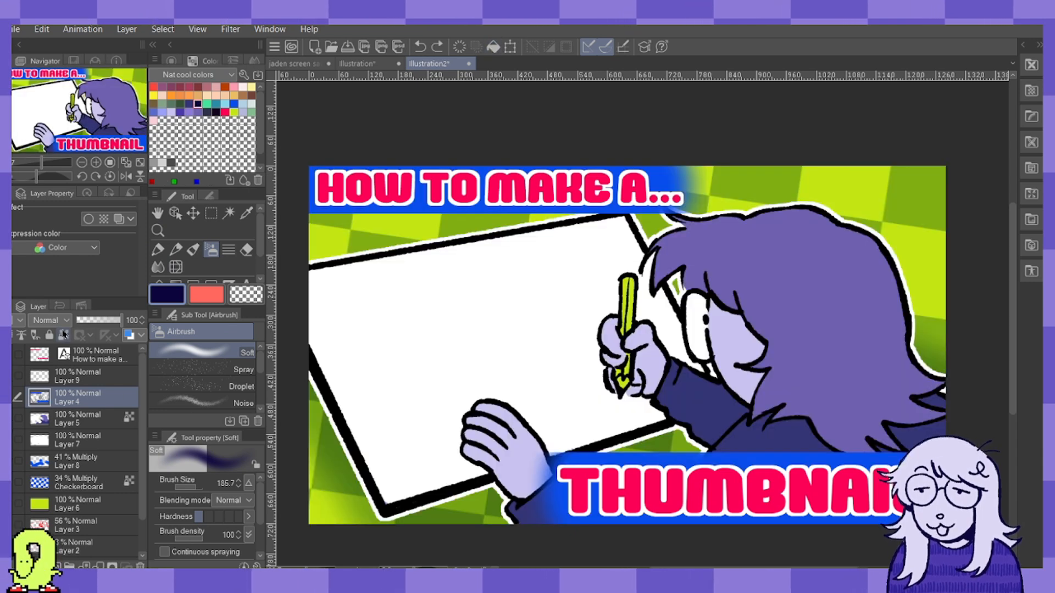
left_click(493, 48)
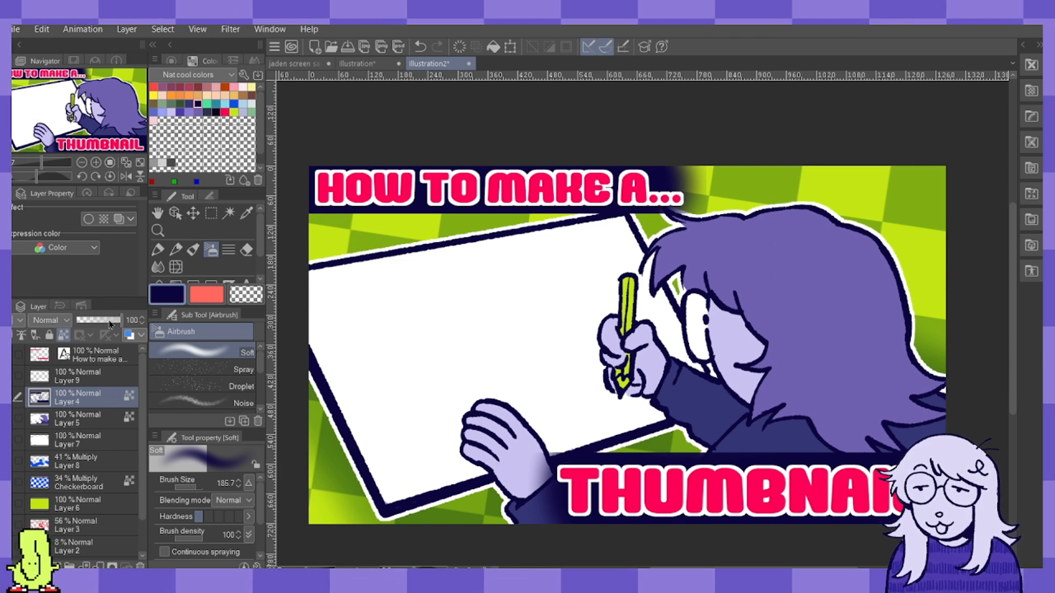
left_click_drag(99, 327, 93, 324)
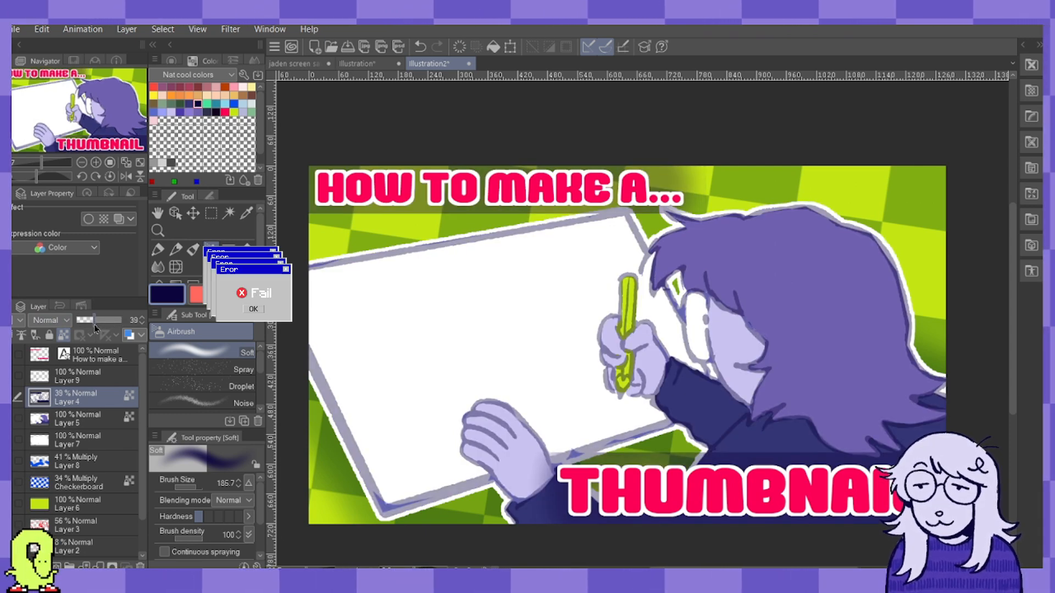
Undo the opacity change, the navy recolour and the airbrushed bands on Layer 4.
key("ctrl+z")
key("ctrl+z")
key("ctrl+z")
key("ctrl+z")
key("ctrl+z")
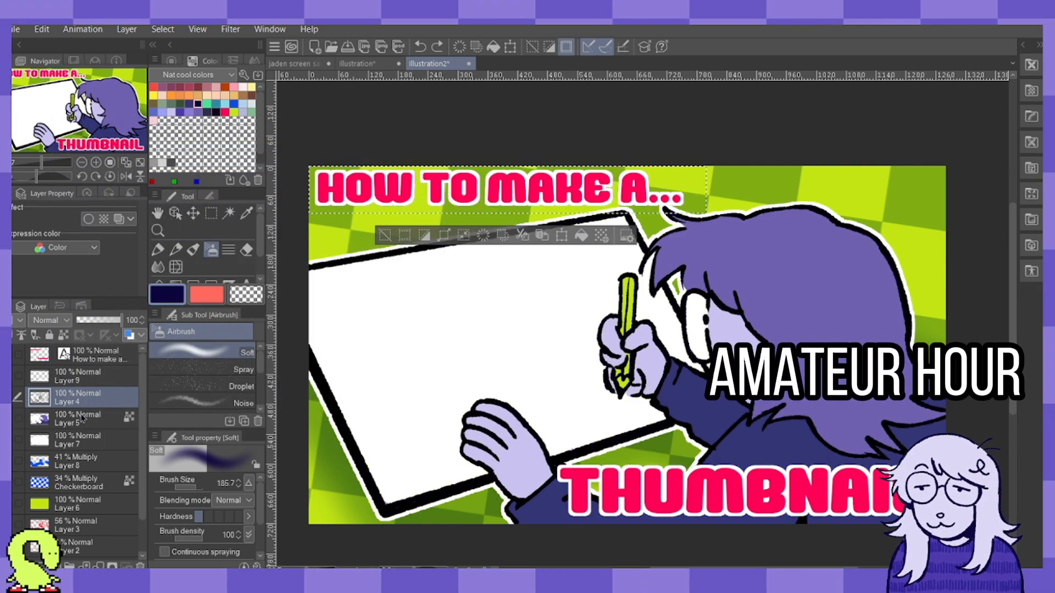
Airbrush soft dark navy bands behind both titles on a new layer above Layer 4, set to Darken at 44% opacity.
left_click(83, 419)
left_click(83, 398)
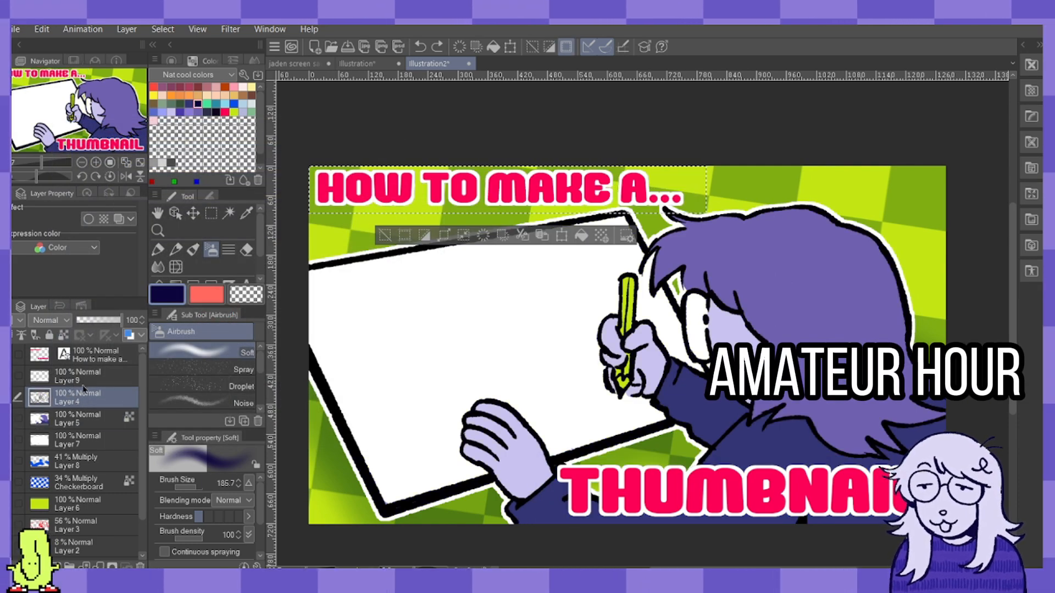
left_click(83, 377)
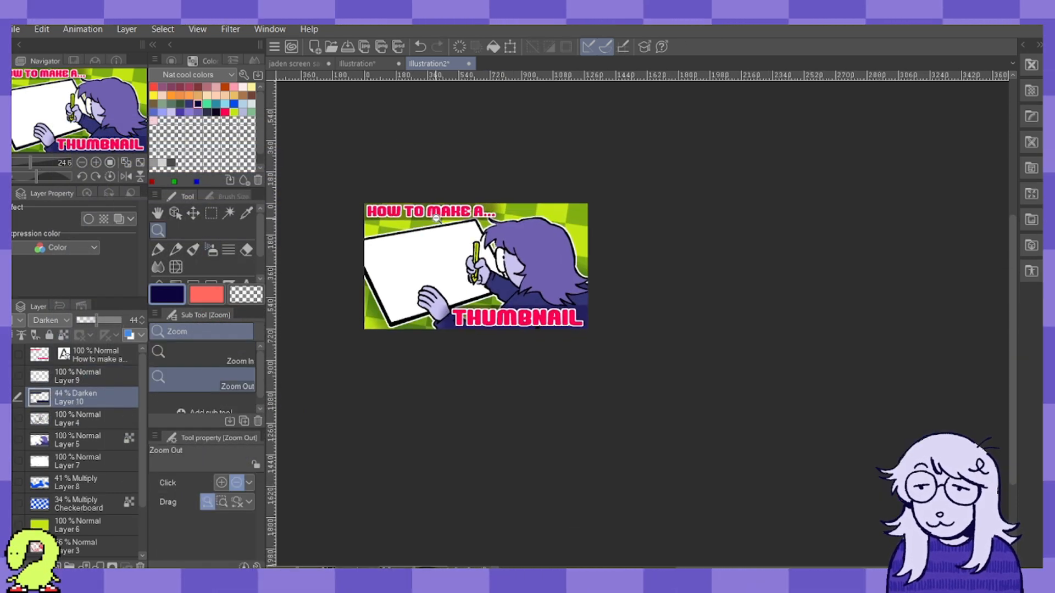
Examine the thumbnail at small and large sizes for the legibility of both titles against their dark bands.
scroll(437, 218, "up", 1)
scroll(466, 214, "up", 1)
scroll(466, 214, "down", 1)
scroll(470, 249, "up", 2)
left_click_drag(477, 258, 448, 291)
left_click(443, 286)
left_click_drag(412, 237, 380, 254)
left_click_drag(801, 435, 821, 433)
left_click_drag(682, 393, 668, 394)
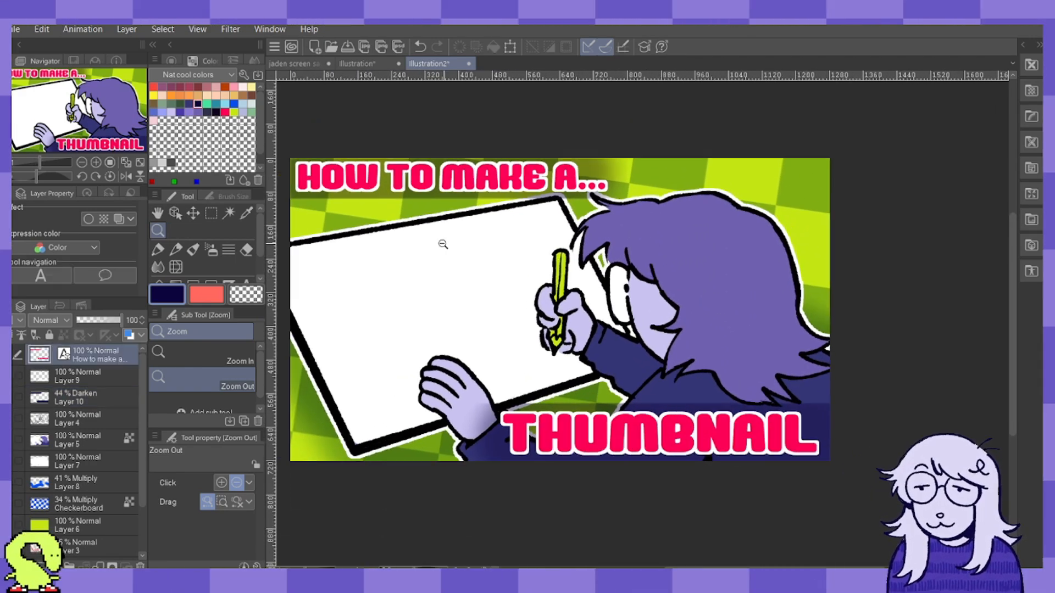
left_click_drag(443, 244, 428, 261)
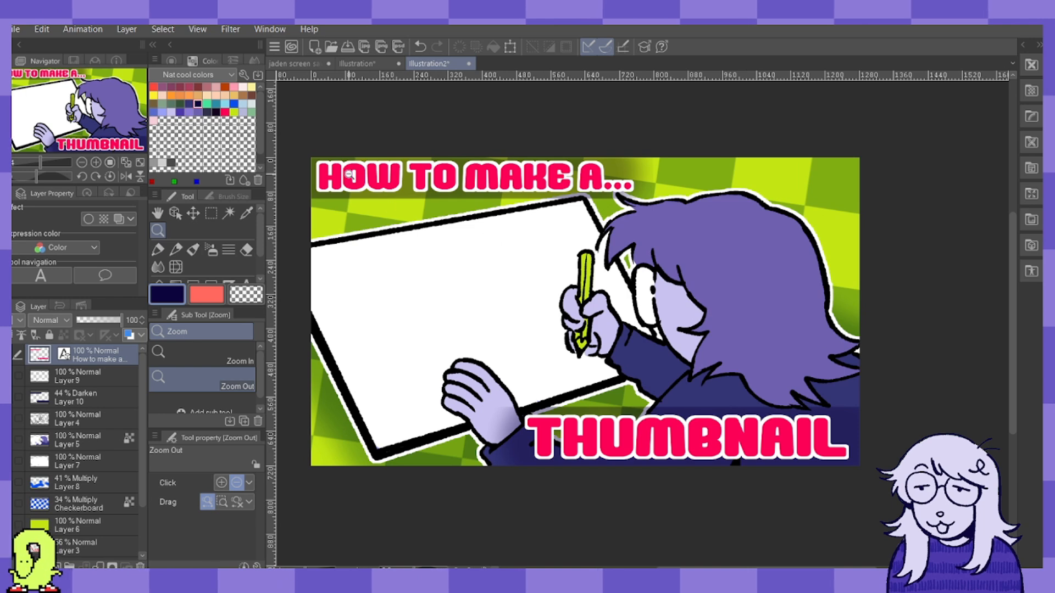
left_click(211, 250)
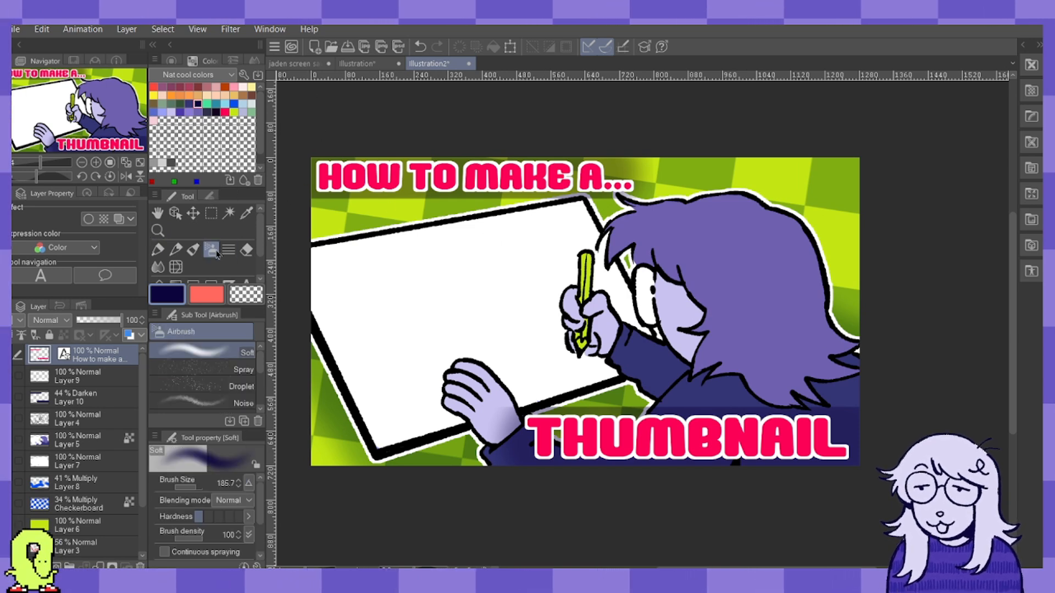
left_click(77, 396)
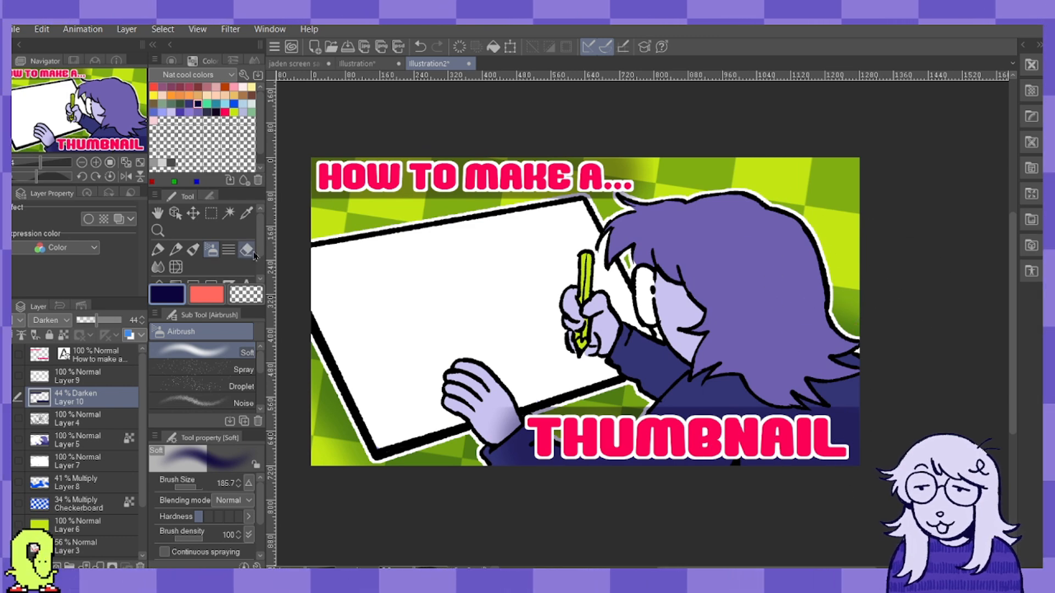
left_click(158, 231)
left_click(159, 250)
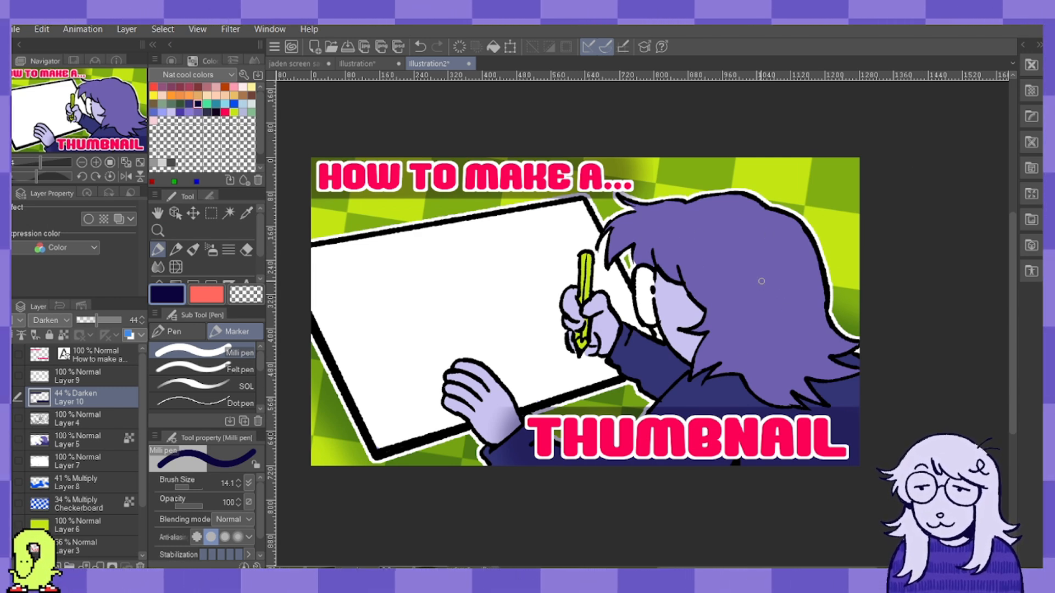
left_click(162, 232)
left_click_drag(451, 203, 431, 234)
key("p")
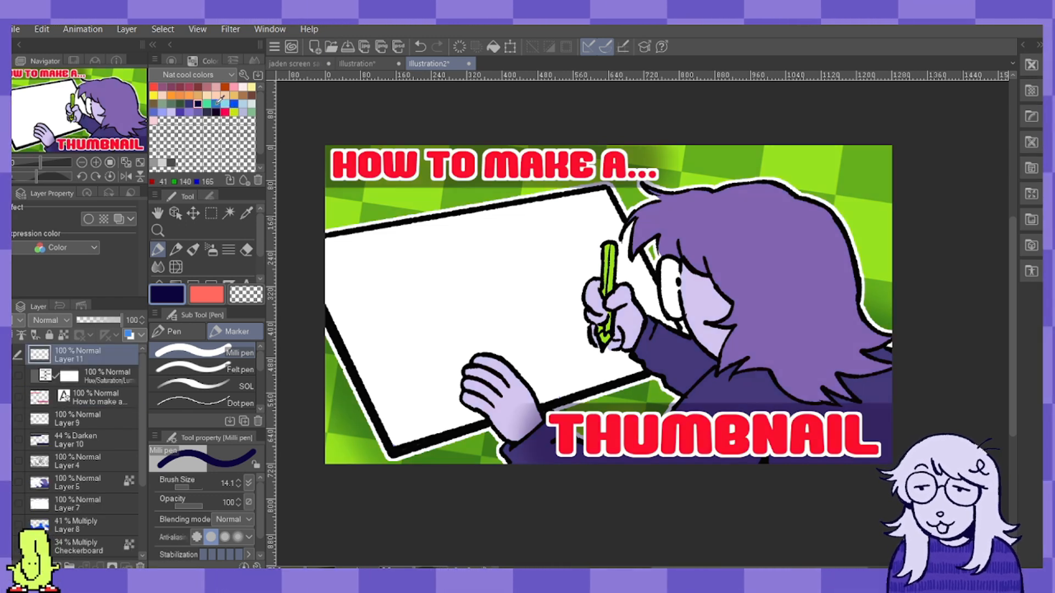
Fill Layer 11 with light pink and set it to Overlay at 21% opacity.
left_click(225, 111)
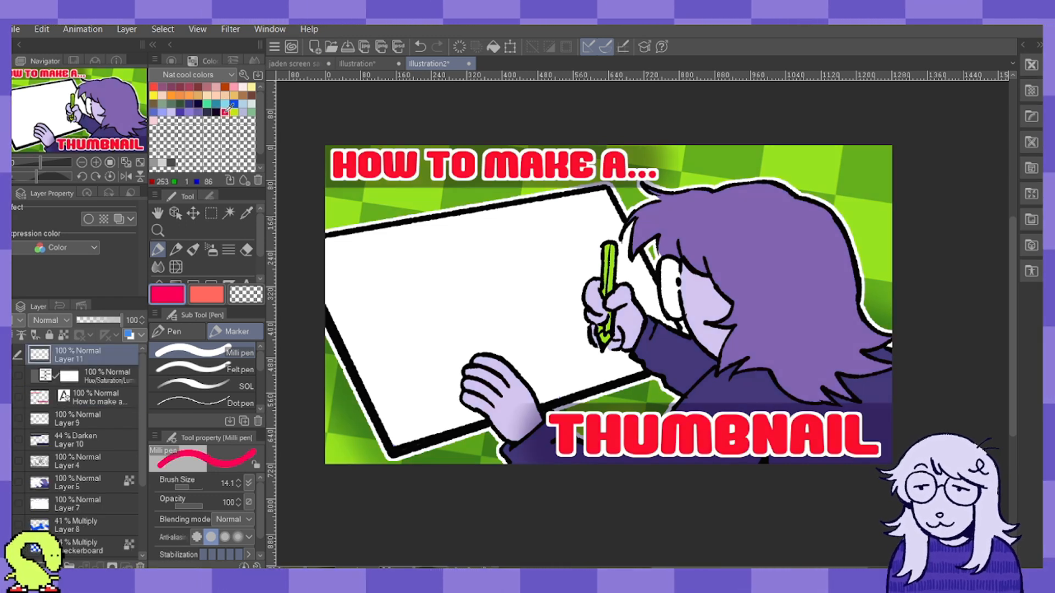
left_click(236, 87)
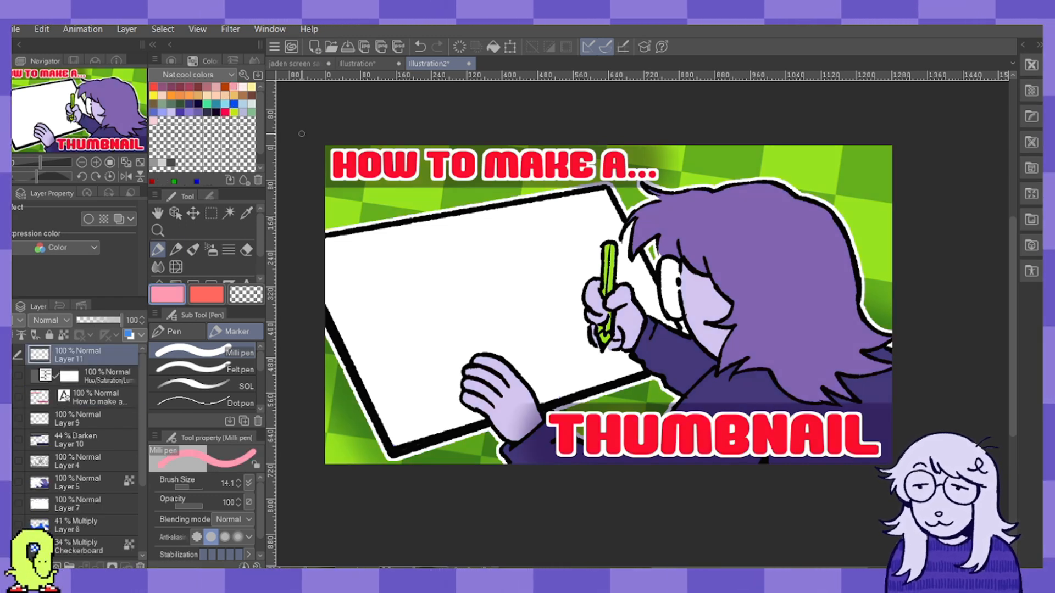
left_click(493, 46)
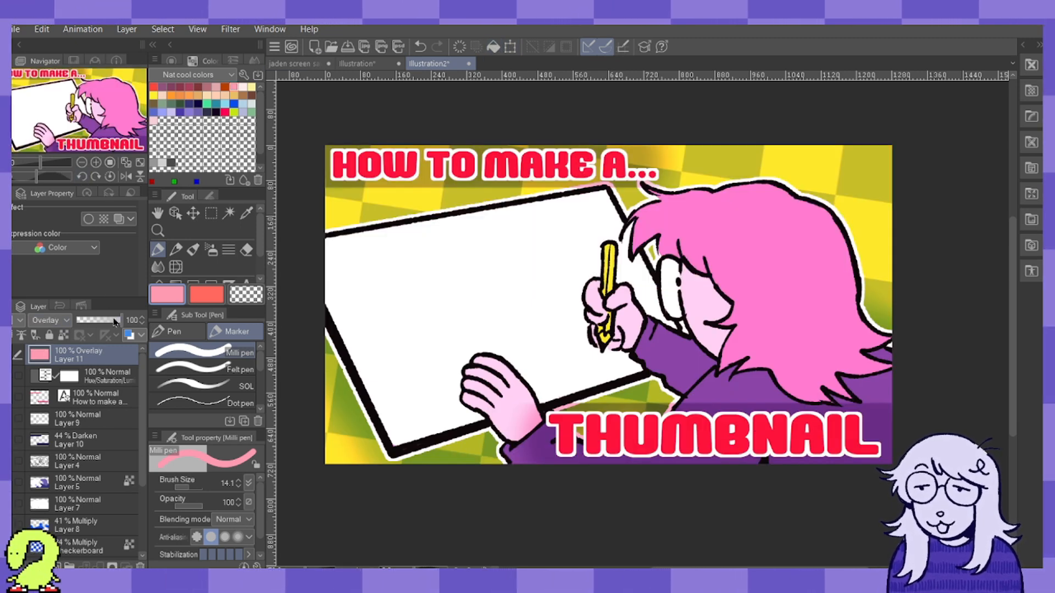
left_click(93, 321)
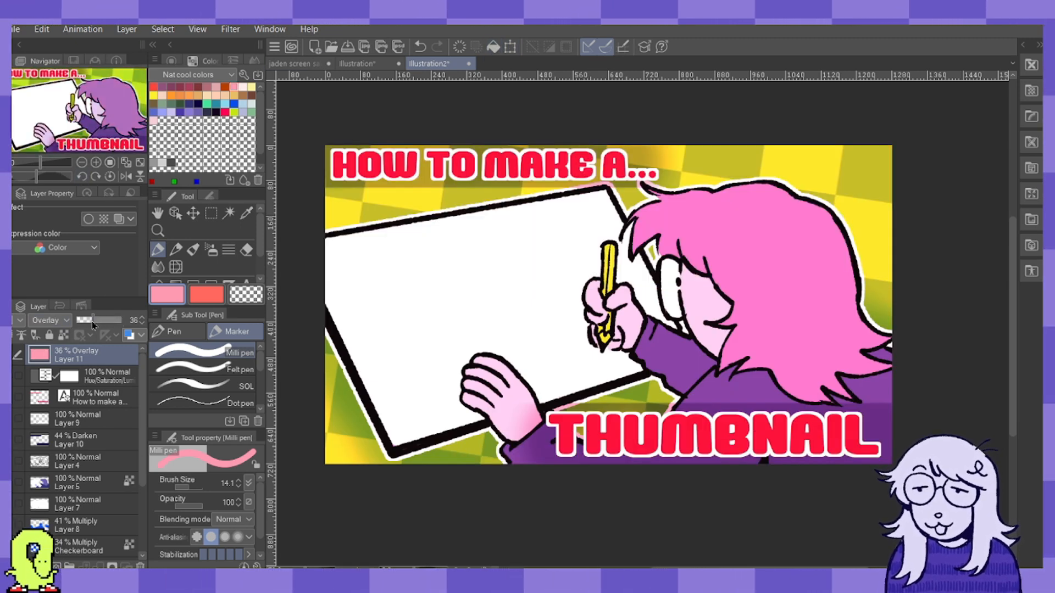
left_click_drag(93, 324, 89, 323)
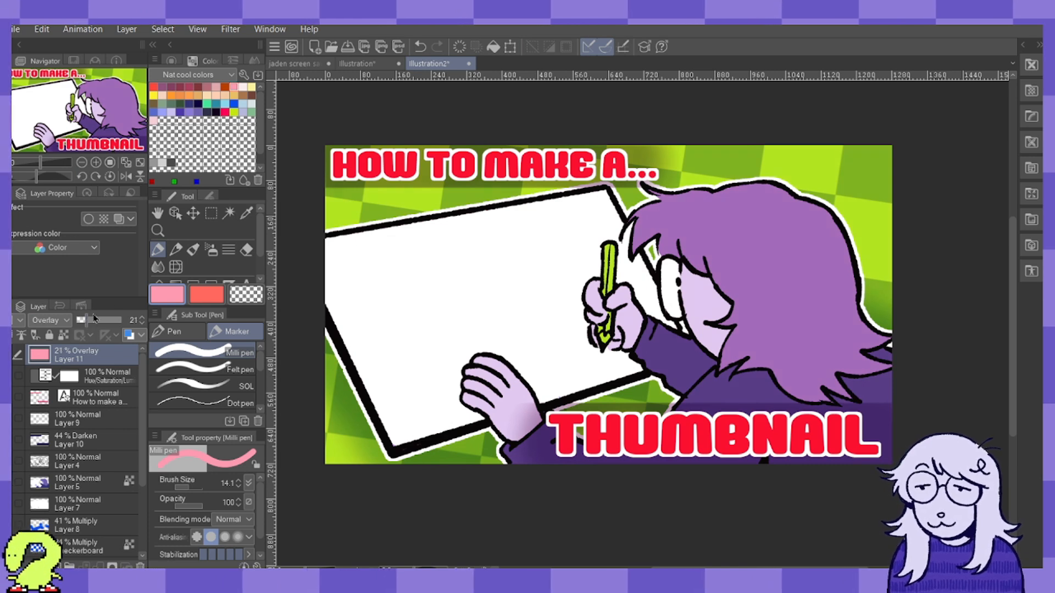
Try a Midday sky gradient on the Overlay layer, Layer 11.
scroll(252, 249, "down", 2)
left_click(182, 261)
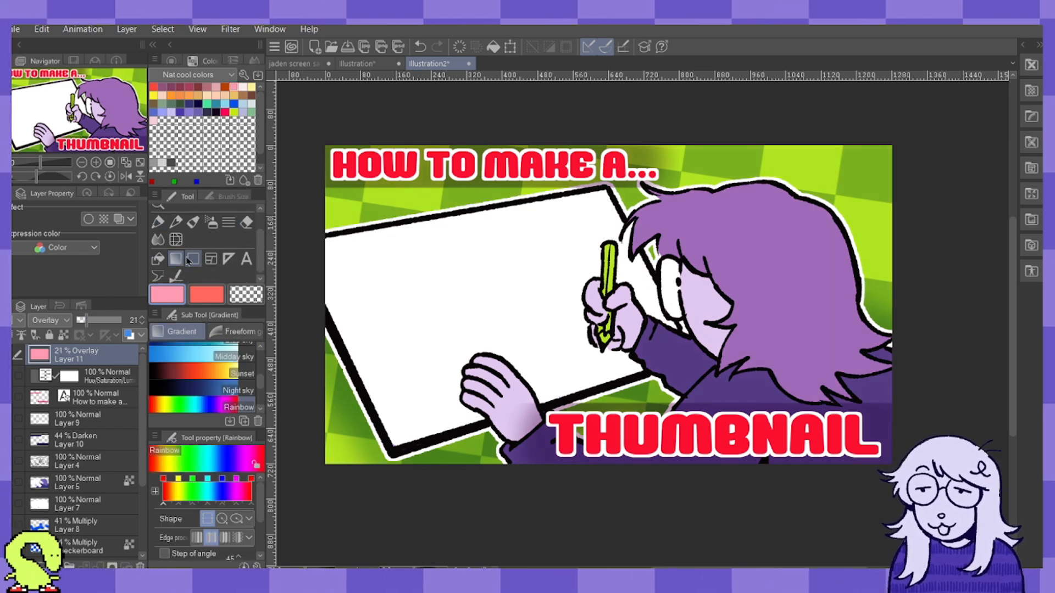
scroll(259, 387, "down", 2)
left_click_drag(261, 379, 261, 378)
left_click(233, 381)
left_click_drag(660, 210, 683, 183)
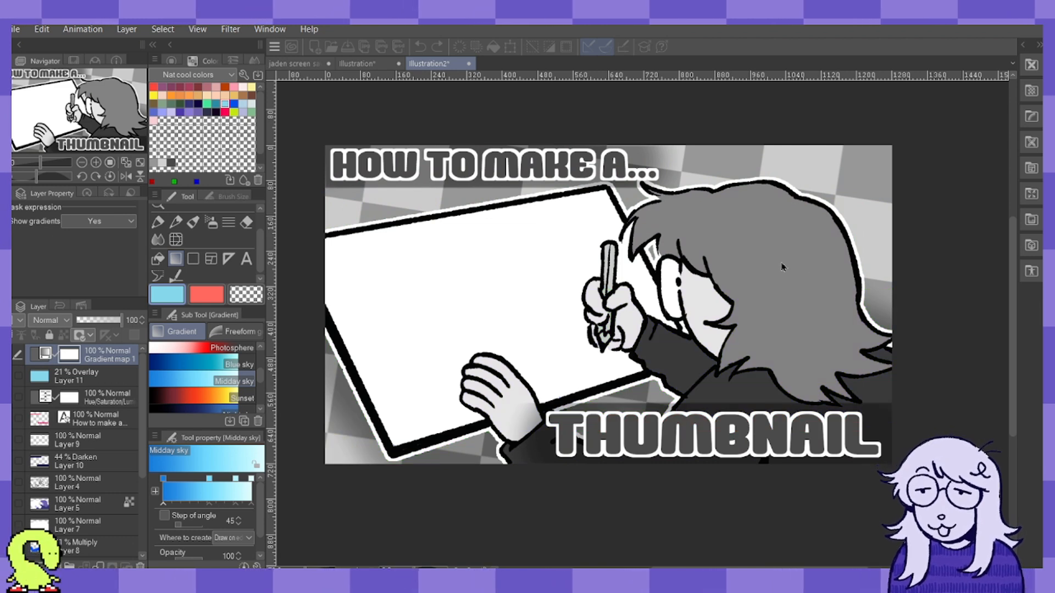
Try out several colour presets for the gradient map correction layer above Layer 11.
double_click(784, 247)
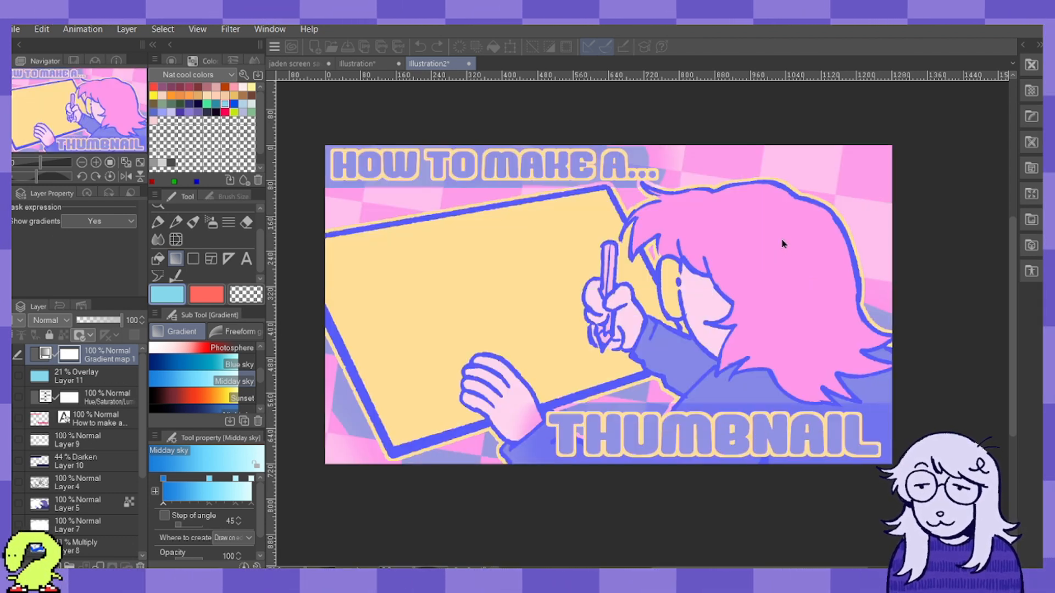
double_click(782, 237)
double_click(783, 245)
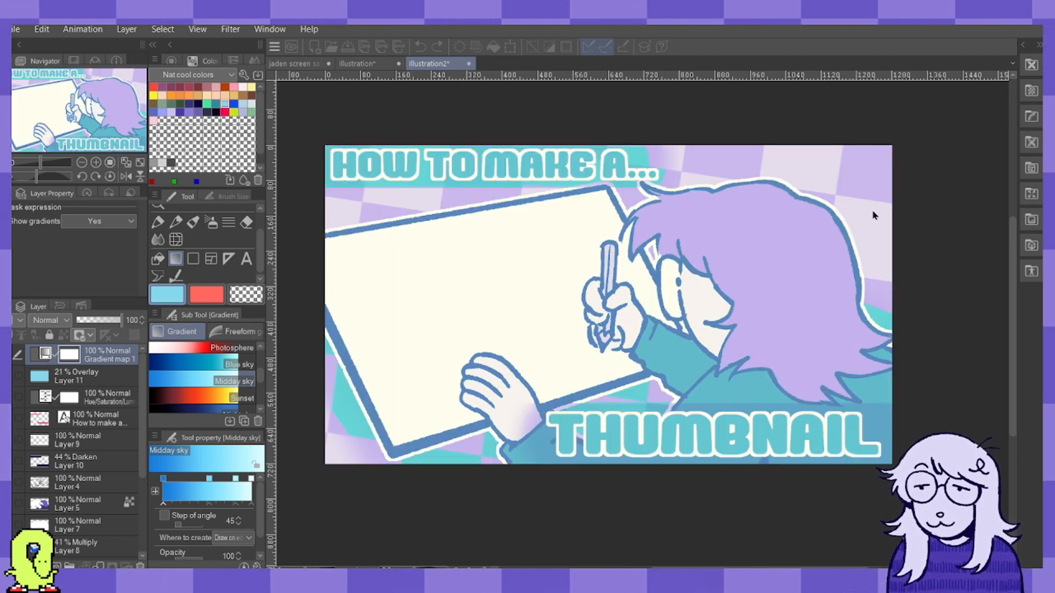
double_click(843, 341)
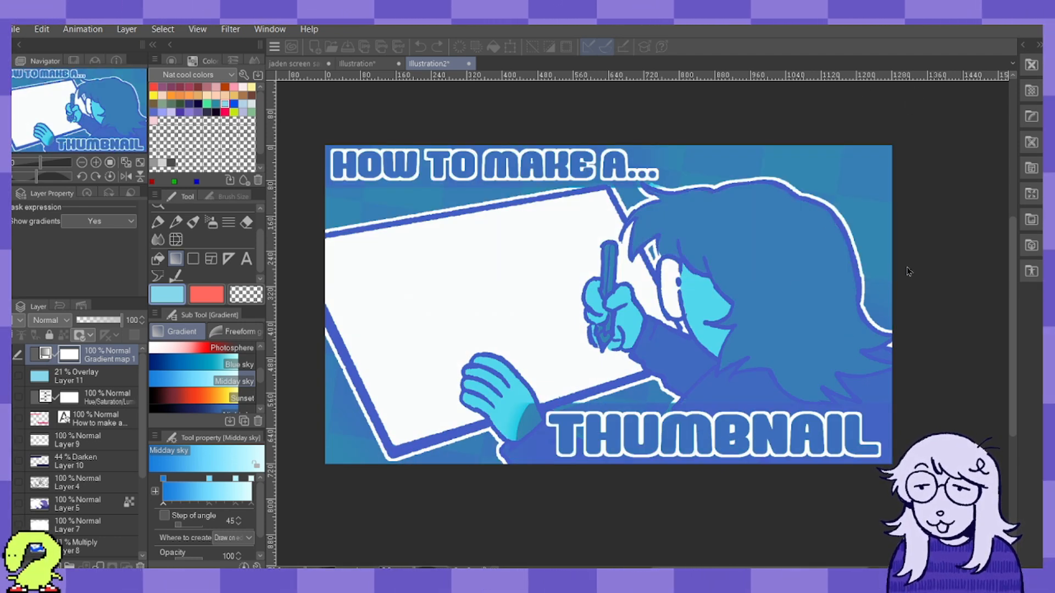
double_click(838, 345)
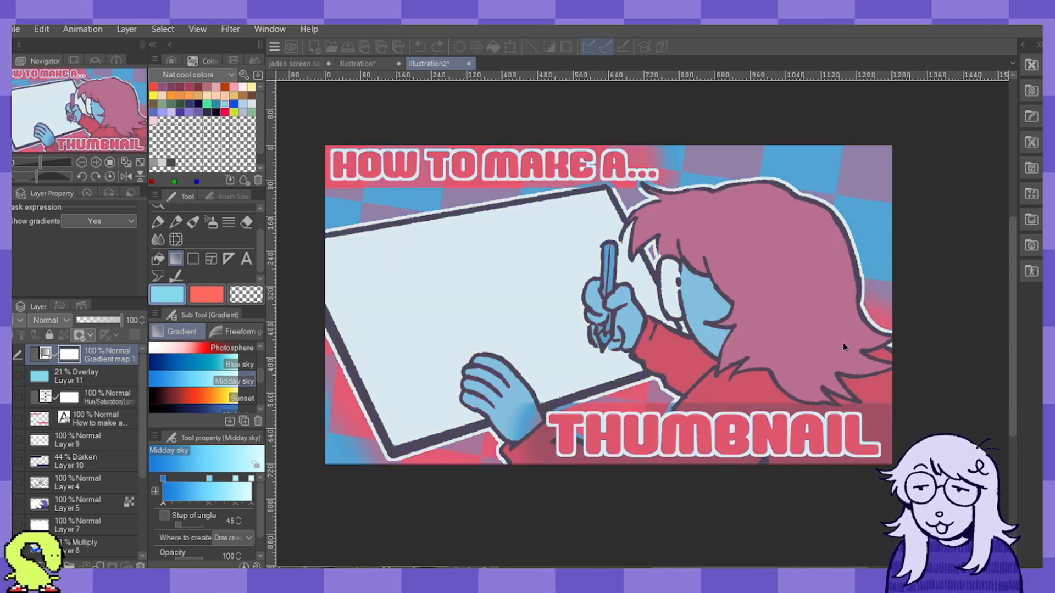
double_click(853, 218)
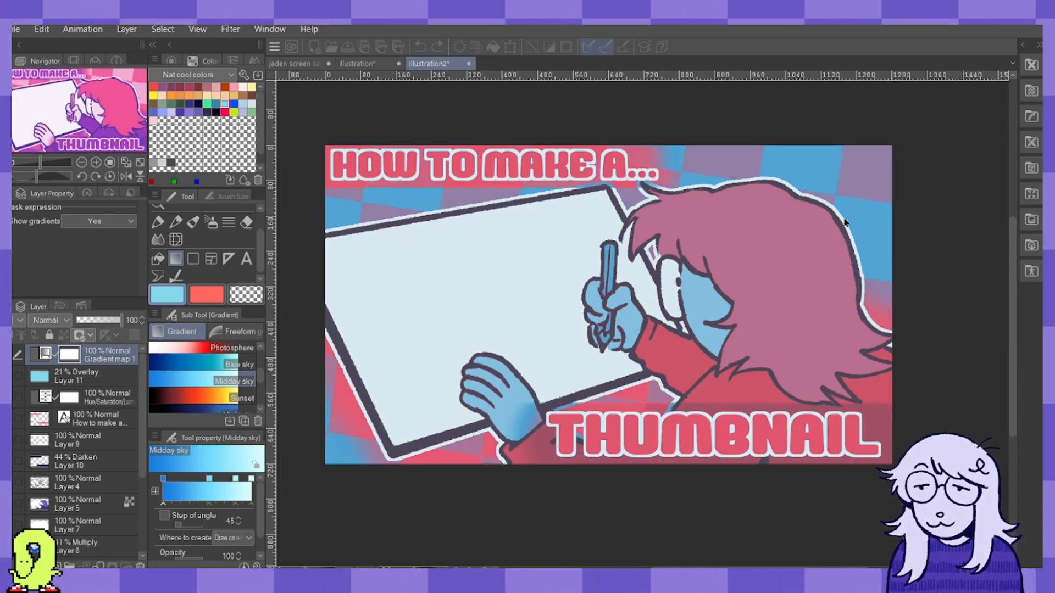
double_click(832, 219)
double_click(852, 219)
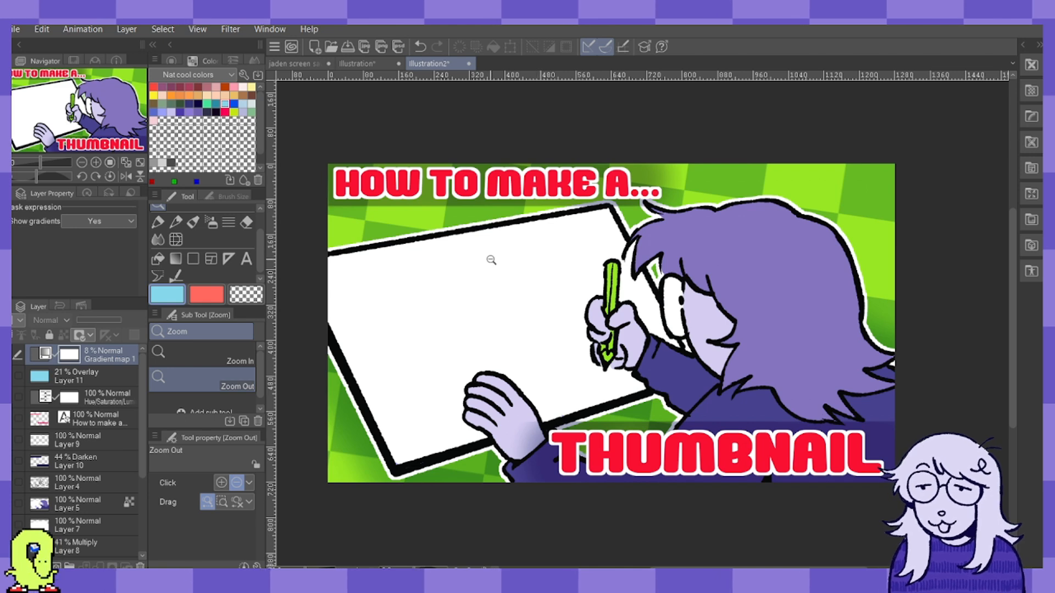
left_click(158, 222)
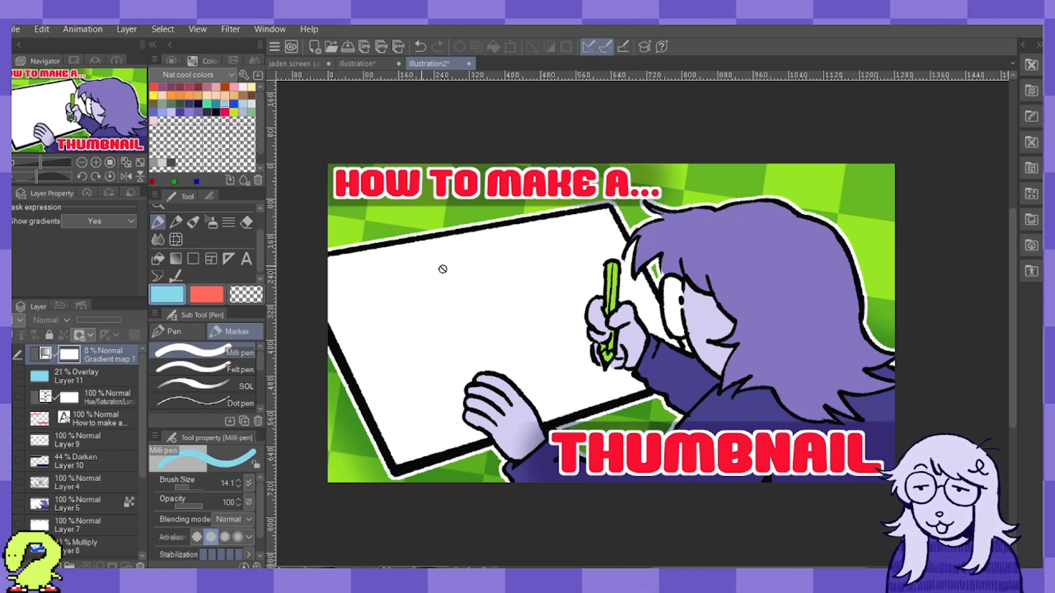
left_click(94, 379)
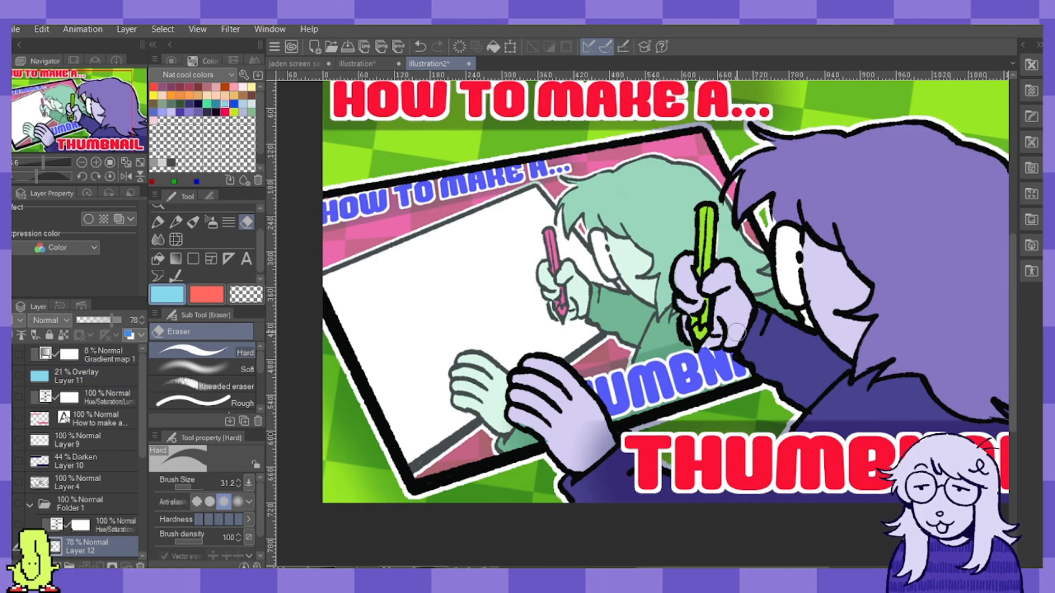
Sketch a face on the inset picture's blank canvas on Layer 12 using the Mechanical pencil at size 6.4 with a sampled pink.
left_click(158, 222)
left_click(391, 224, "alt")
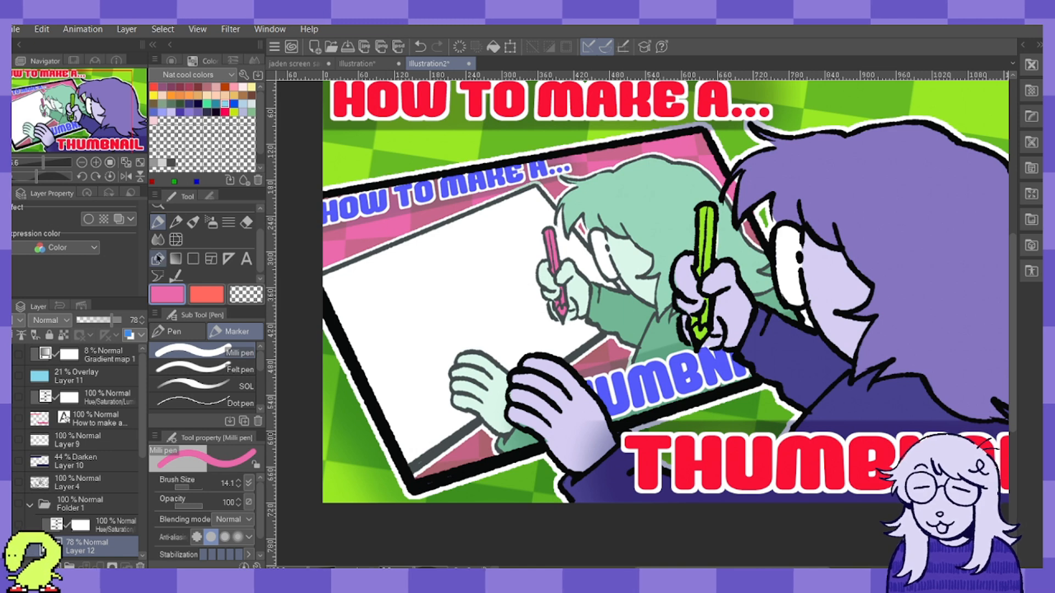
left_click(176, 222)
left_click_drag(412, 319, 450, 294)
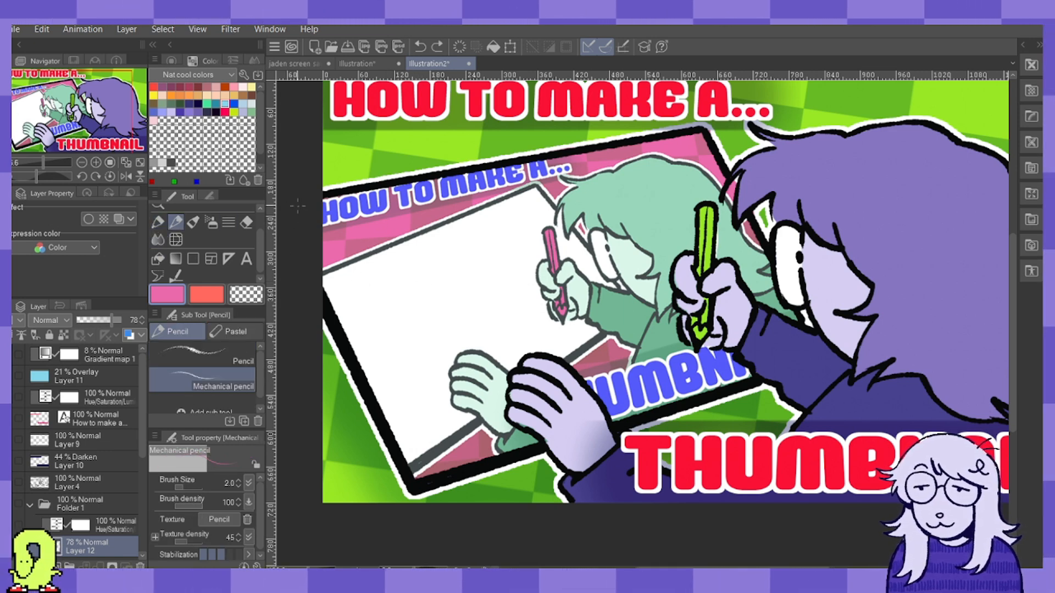
left_click(181, 488)
left_click_drag(459, 305, 406, 336)
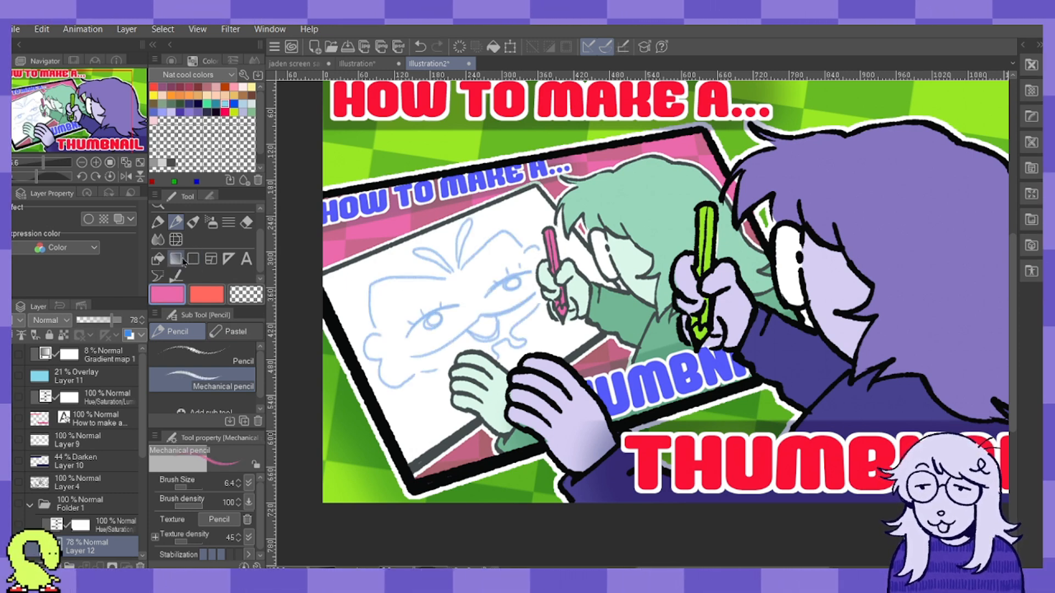
Examine the nested copies inside the drawn canvas with the whole thumbnail at several sizes.
left_click(158, 207)
mouse_move(535, 170)
left_mouse_down()
mouse_move(471, 164)
mouse_move(638, 180)
left_mouse_up()
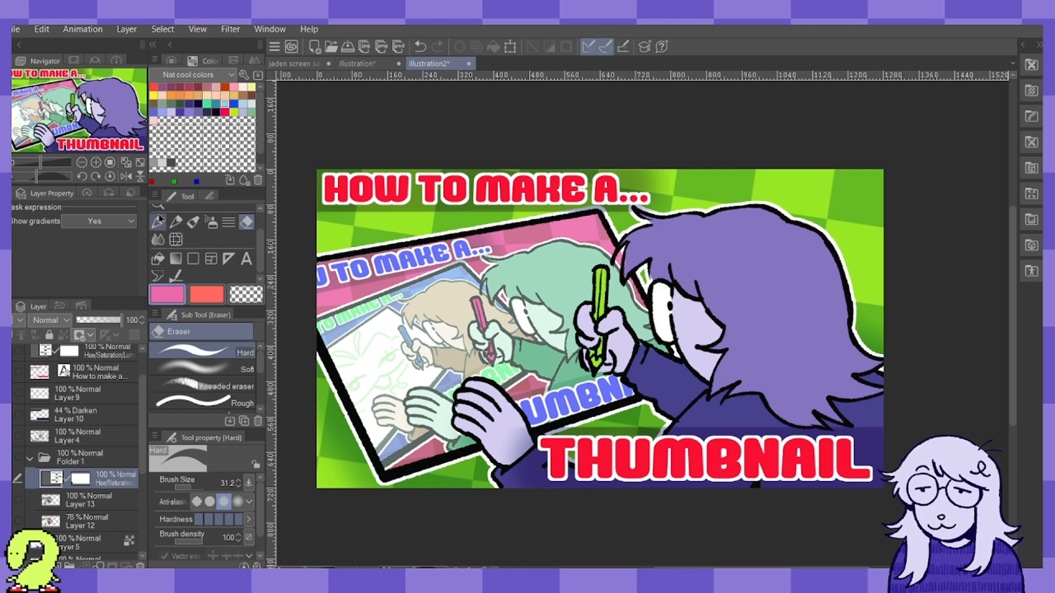
left_click(159, 207)
left_click(470, 220)
left_click(469, 219)
left_click_drag(487, 217, 582, 180)
left_click_drag(502, 186, 548, 193)
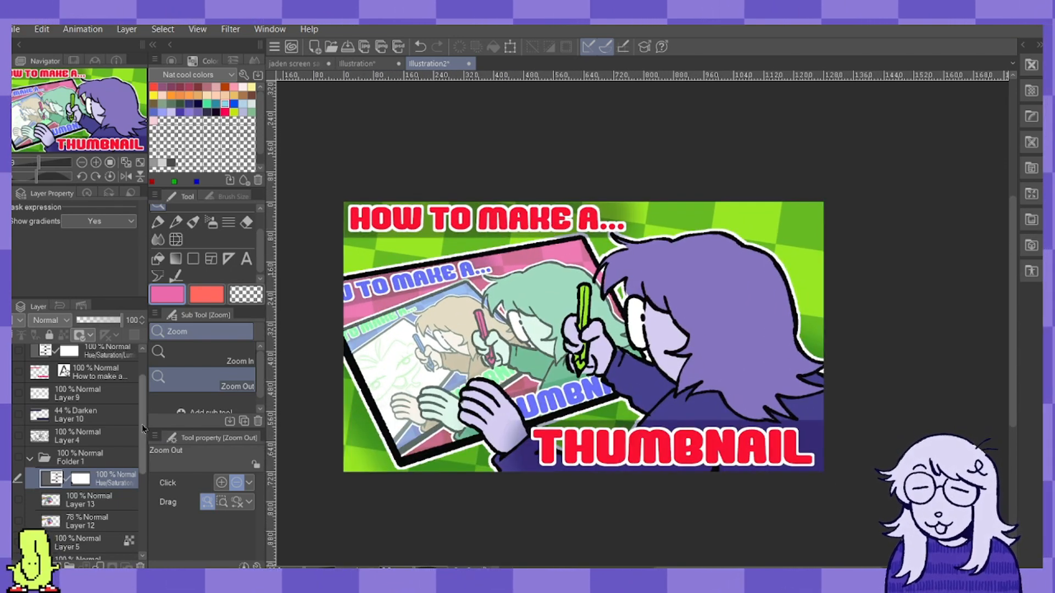
Rasterize the title text layer and recolour both titles pure black with its transparent pixels locked.
scroll(82, 396, "up", 2)
left_click(107, 354)
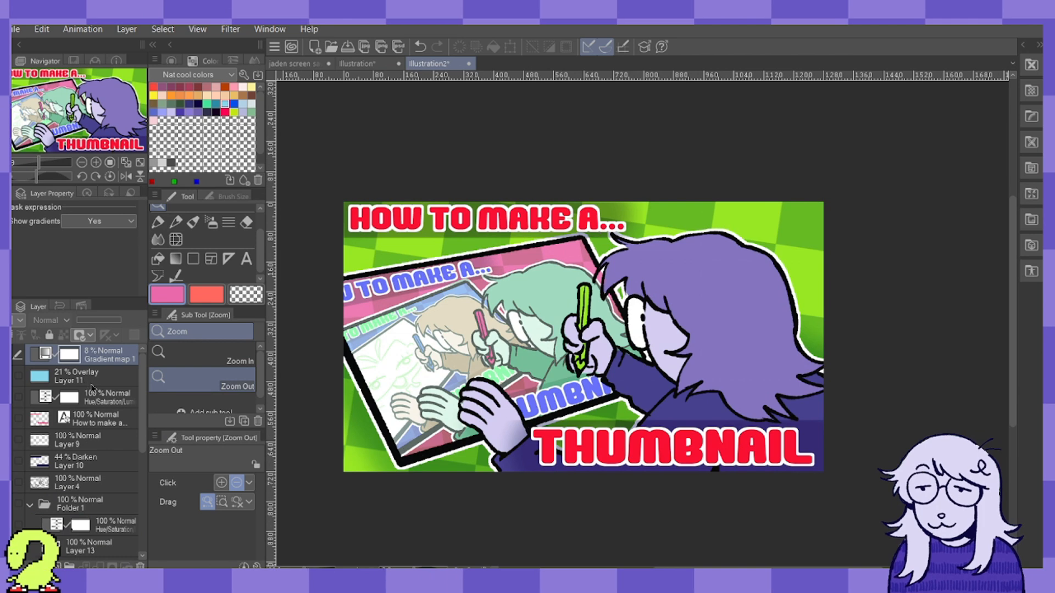
left_click(104, 419)
left_click(172, 61)
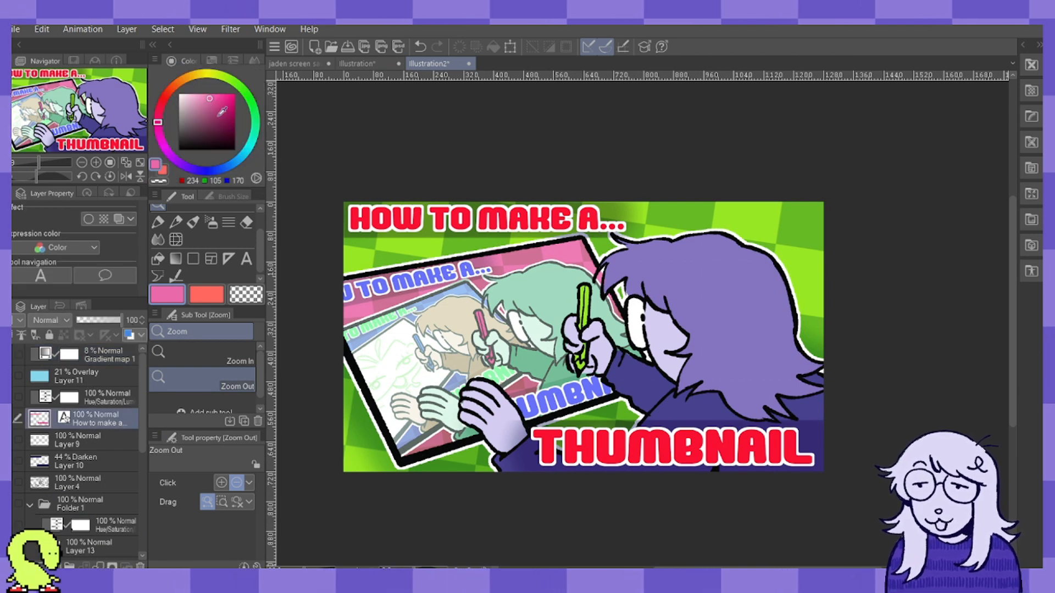
left_click_drag(223, 125, 273, 173)
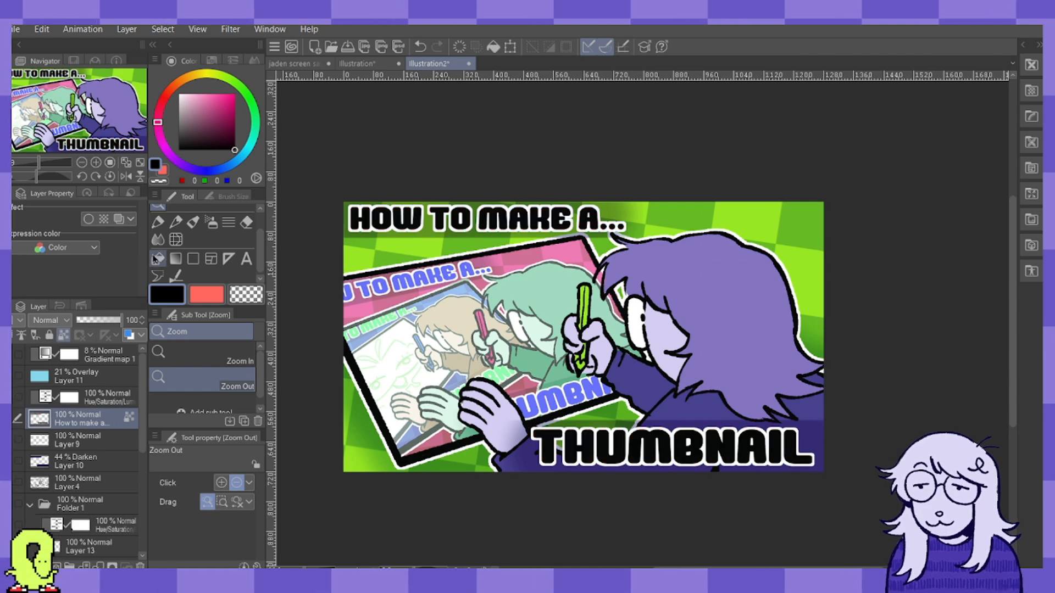
Examine the black titles and their white outlines at reduced sizes for legibility.
mouse_move(358, 202)
left_mouse_down()
mouse_move(339, 204)
mouse_move(341, 212)
mouse_move(361, 208)
left_mouse_up()
left_click_drag(419, 251, 429, 253)
left_click_drag(559, 322, 556, 321)
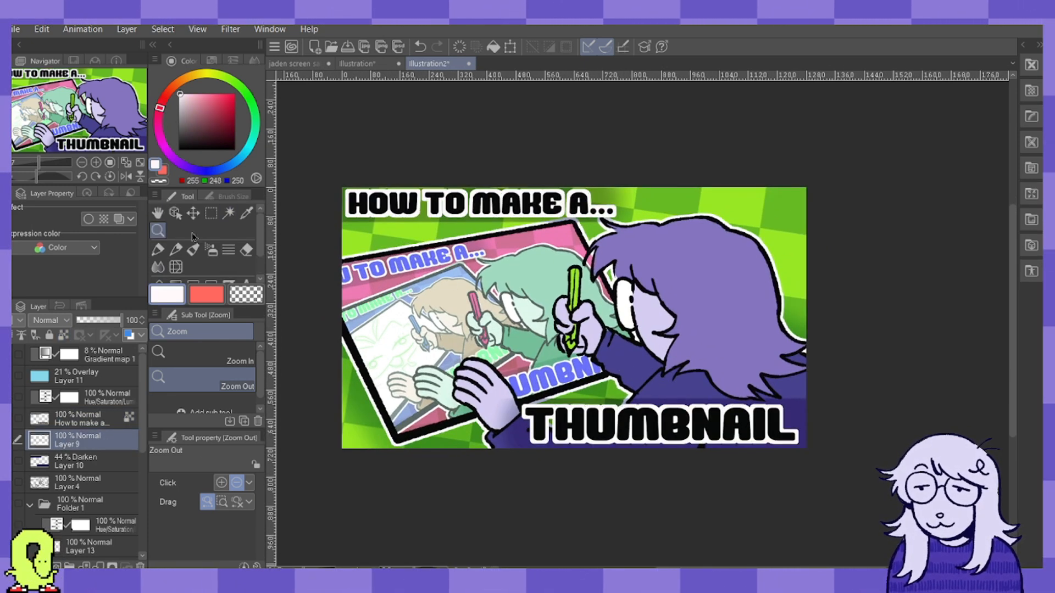
left_click_drag(360, 216, 383, 283)
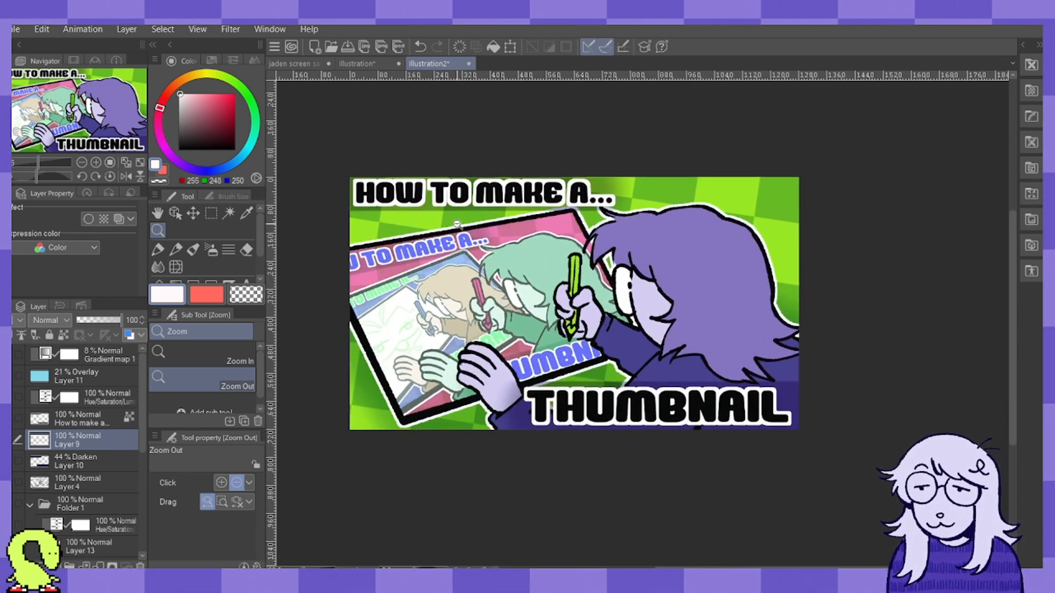
Switch to the Hard eraser for cleaning up the nested artwork's edges on Layer 12 and Layer 13.
left_click_drag(530, 308, 585, 352)
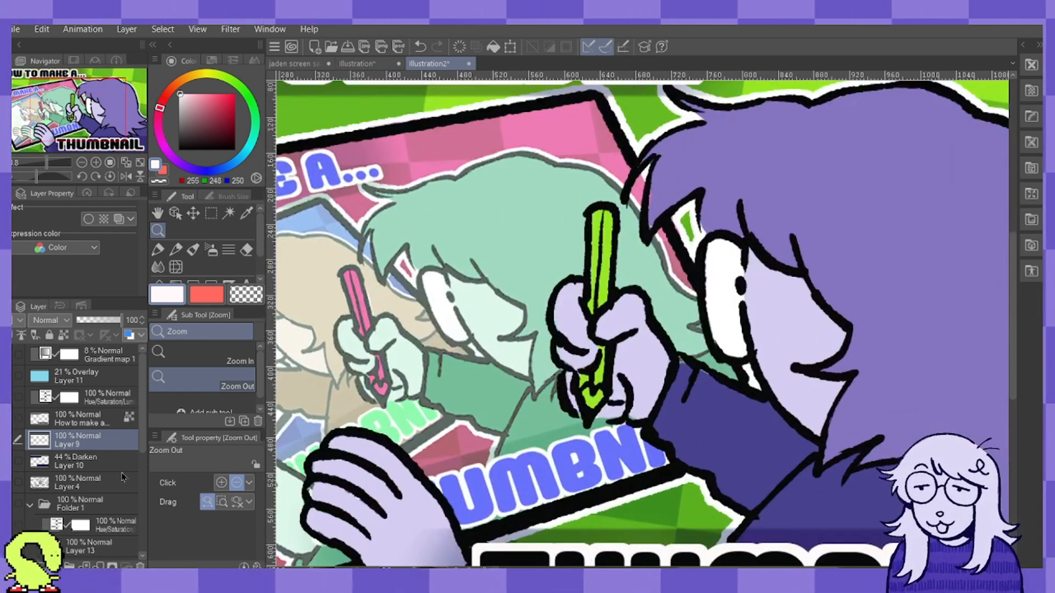
scroll(122, 484, "down", 5)
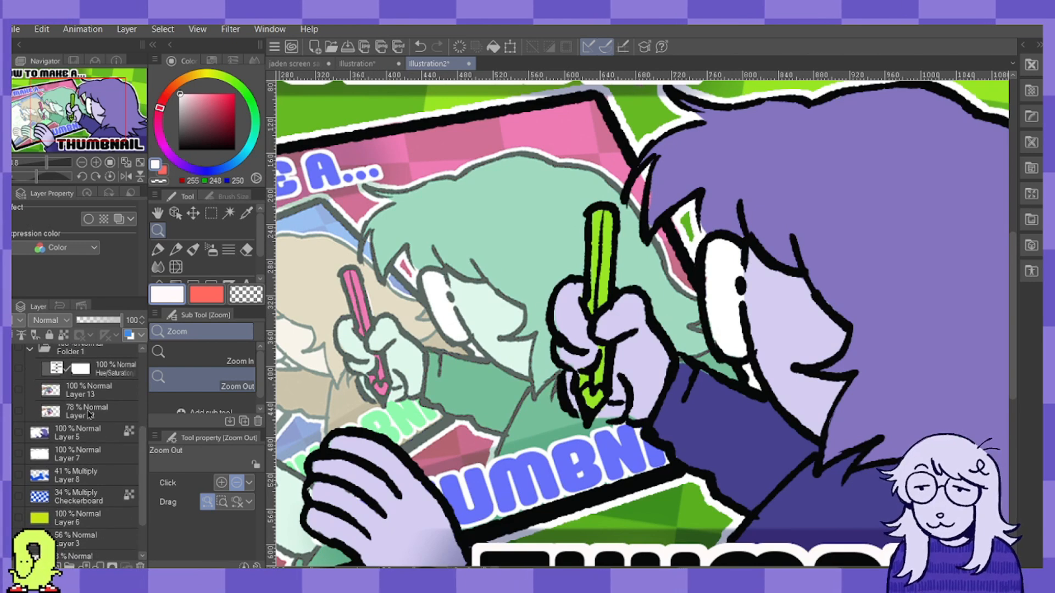
left_click(89, 413)
left_click(246, 250)
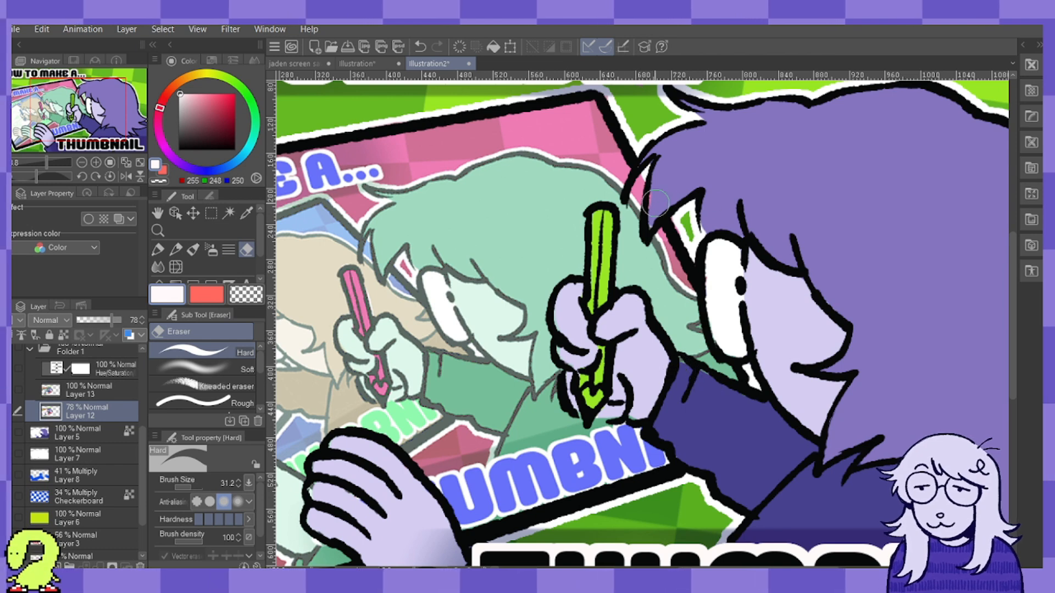
left_click(93, 391)
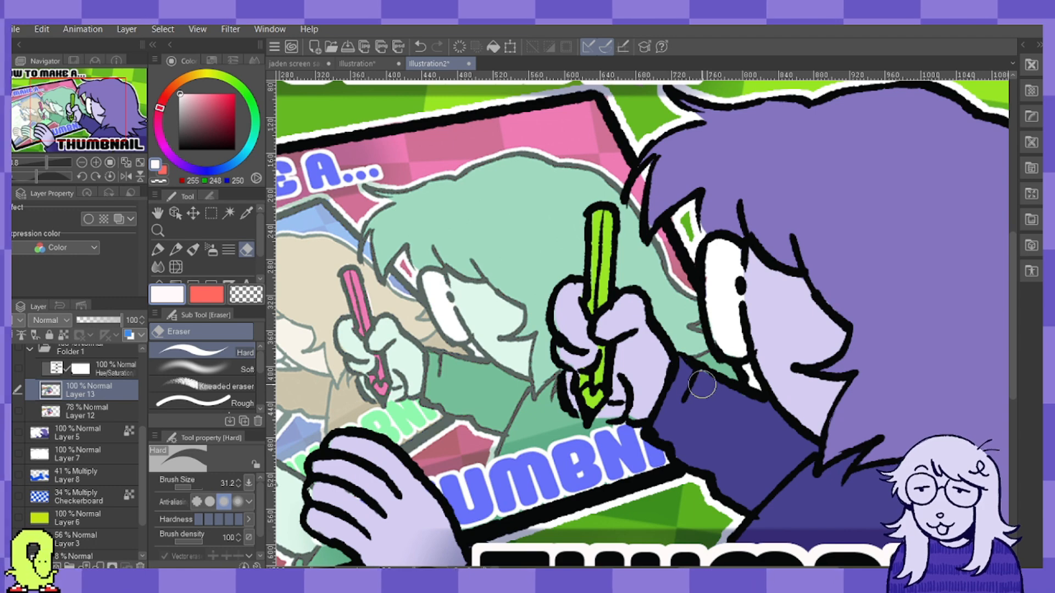
Readjust the Hue/Saturation/Luminosity correction layer above the title layer and set the Overlay Layer 11 to 30% opacity.
key("alt+space")
mouse_move(501, 353)
left_mouse_down()
mouse_move(484, 285)
mouse_move(450, 330)
mouse_move(418, 336)
left_mouse_up()
left_click_drag(142, 472, 142, 402)
double_click(45, 398)
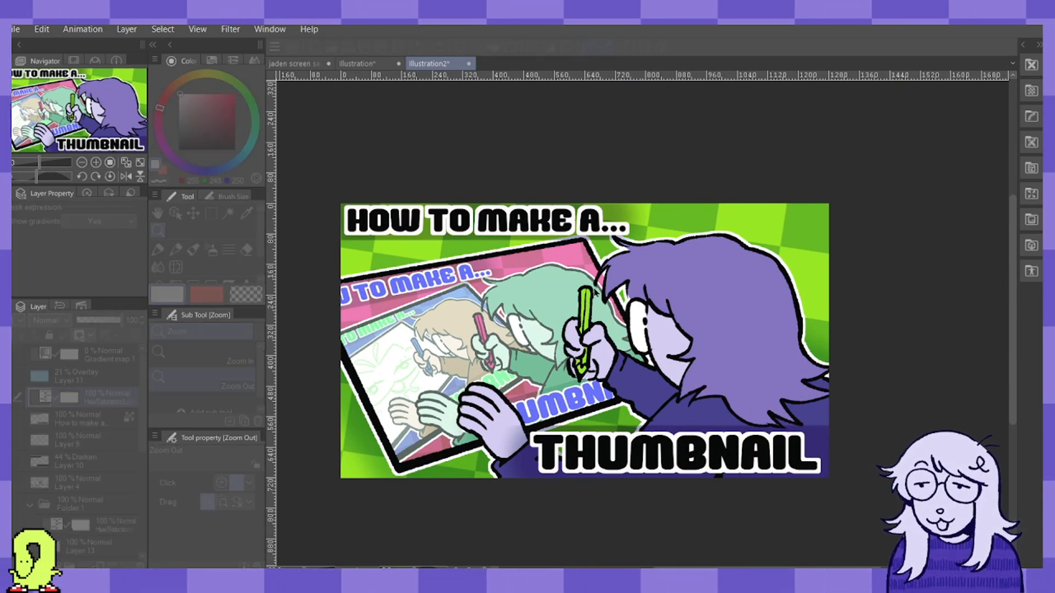
left_click_drag(581, 265, 577, 268)
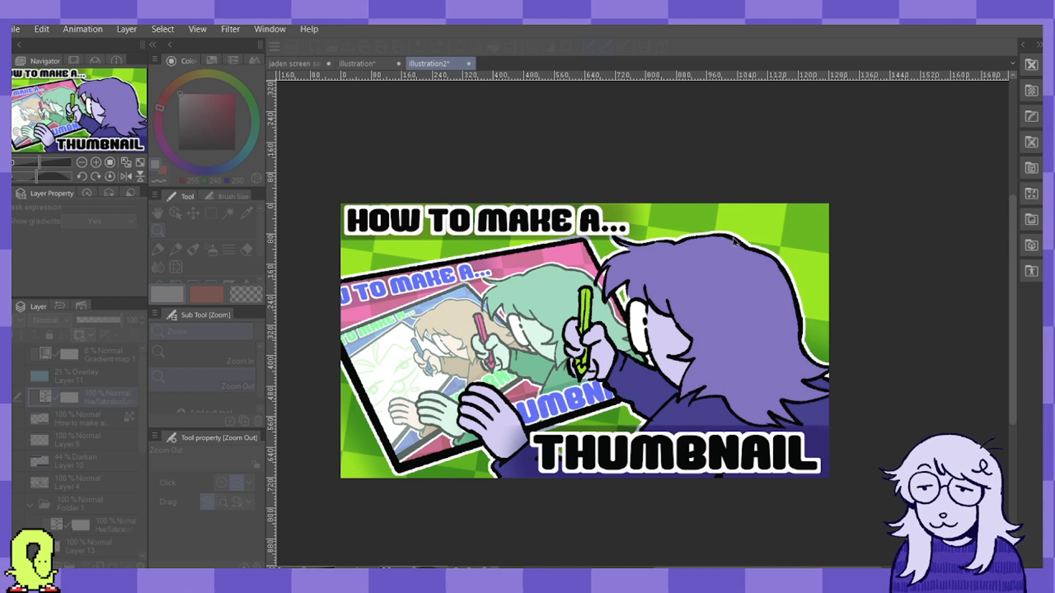
left_click(510, 245)
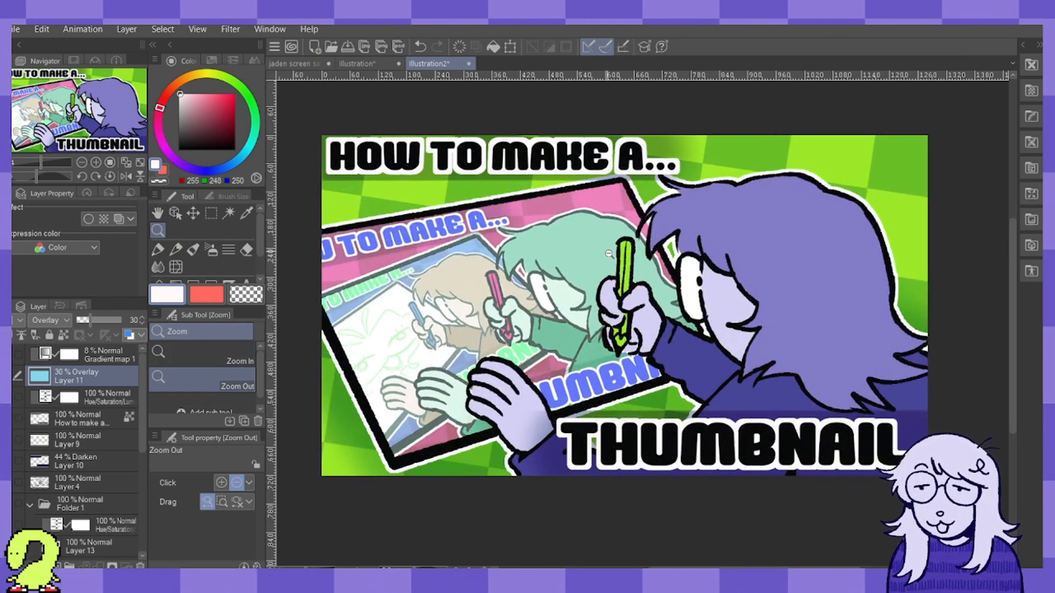
Recolour the character's line art on Layer 4 dark navy with its transparent pixels locked, using the Milli pen at brush size 69.
left_click_drag(144, 379, 142, 425)
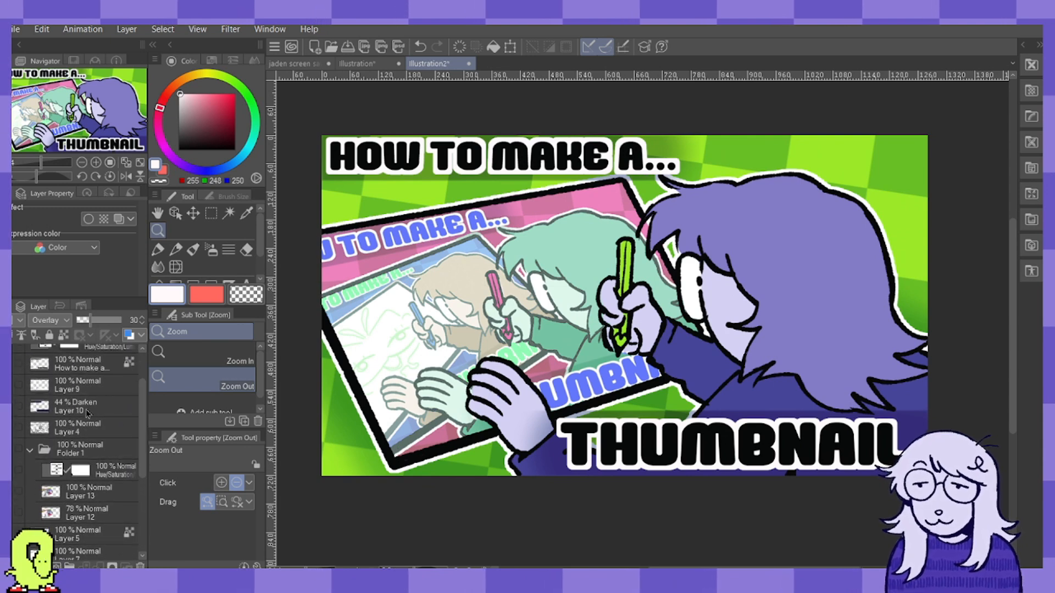
left_click(88, 428)
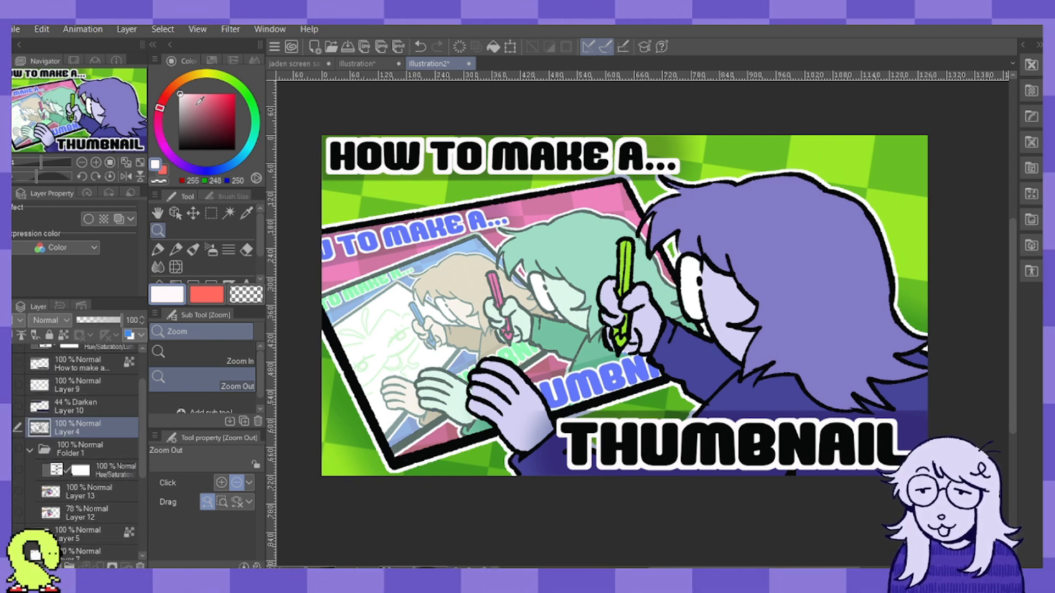
left_click(211, 60)
left_click(189, 104)
left_click(198, 103)
left_click(207, 112)
left_click(158, 250)
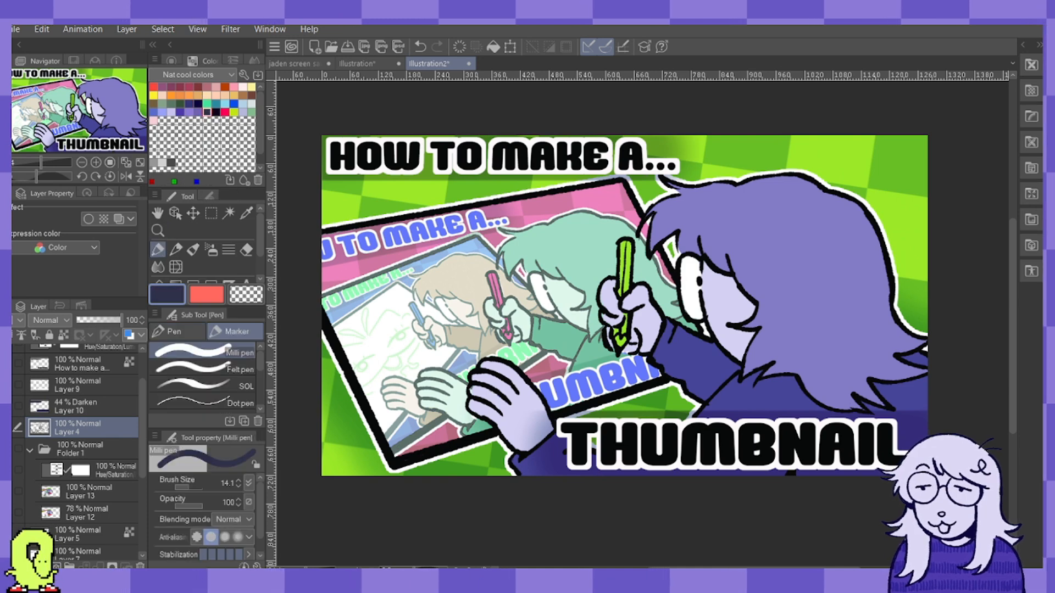
left_click(192, 489)
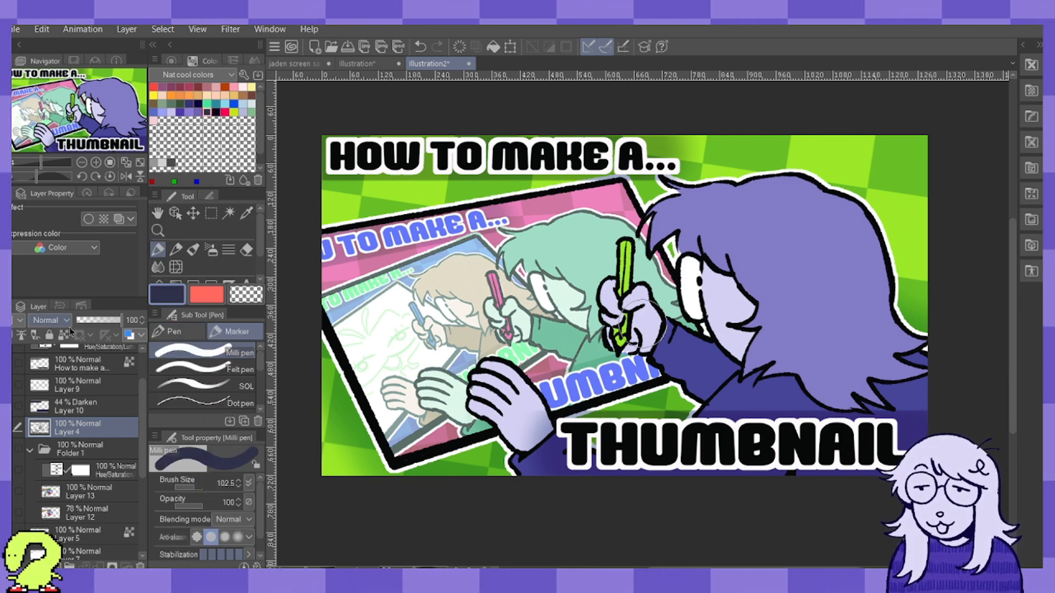
mouse_move(324, 317)
left_mouse_down()
mouse_move(406, 465)
mouse_move(445, 440)
left_mouse_up()
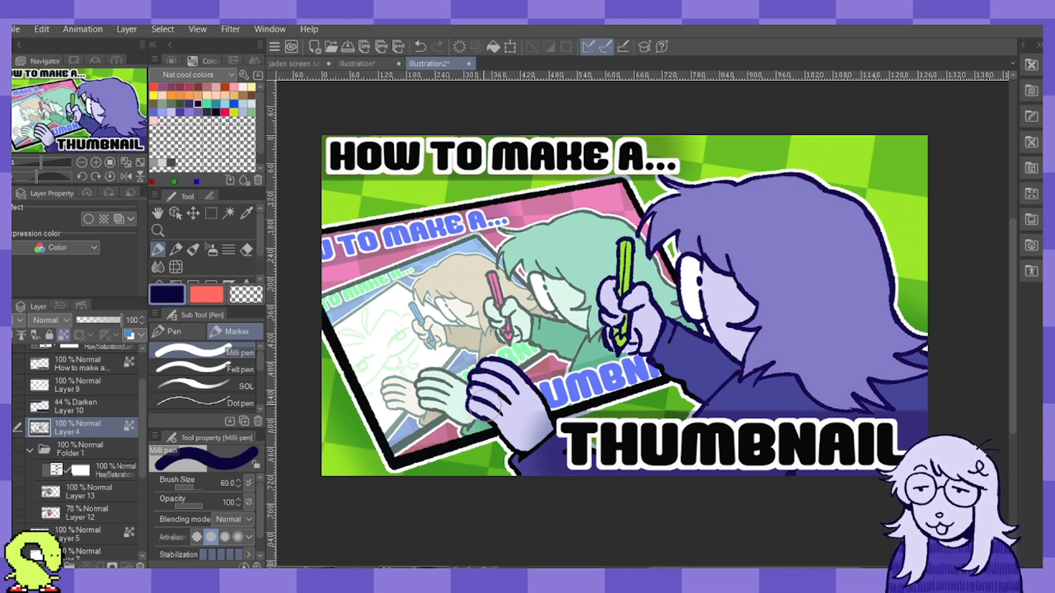
left_click_drag(508, 444, 522, 461)
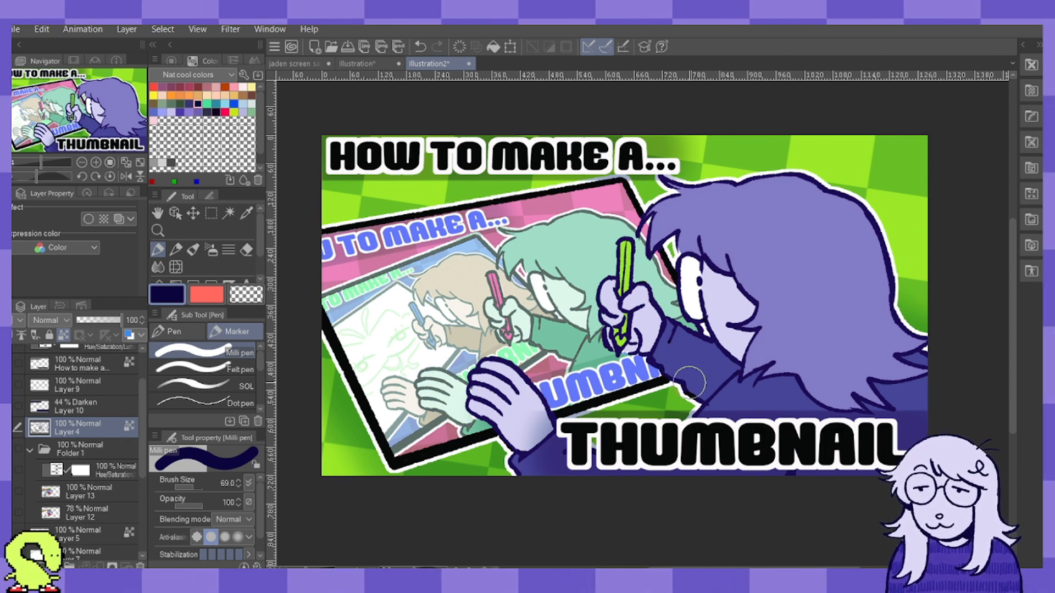
Examine the recoloured line art up close around the face and drawing hand, and at reduced sizes with the whole thumbnail visible.
left_click(158, 230)
left_click(393, 167)
left_click(392, 167)
left_click_drag(392, 167, 428, 135)
left_click_drag(570, 226, 677, 357)
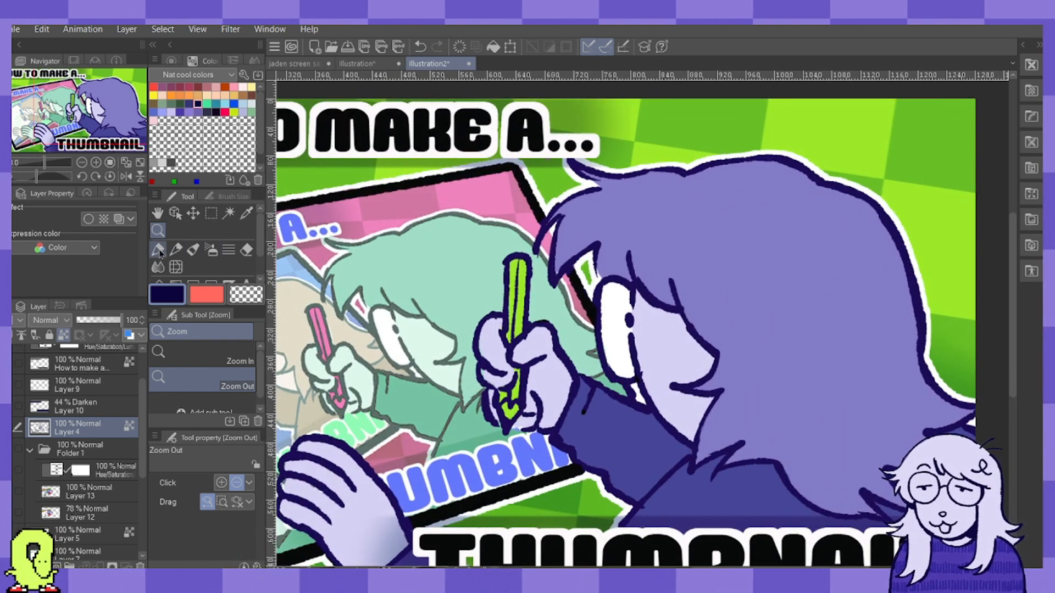
left_click(158, 250)
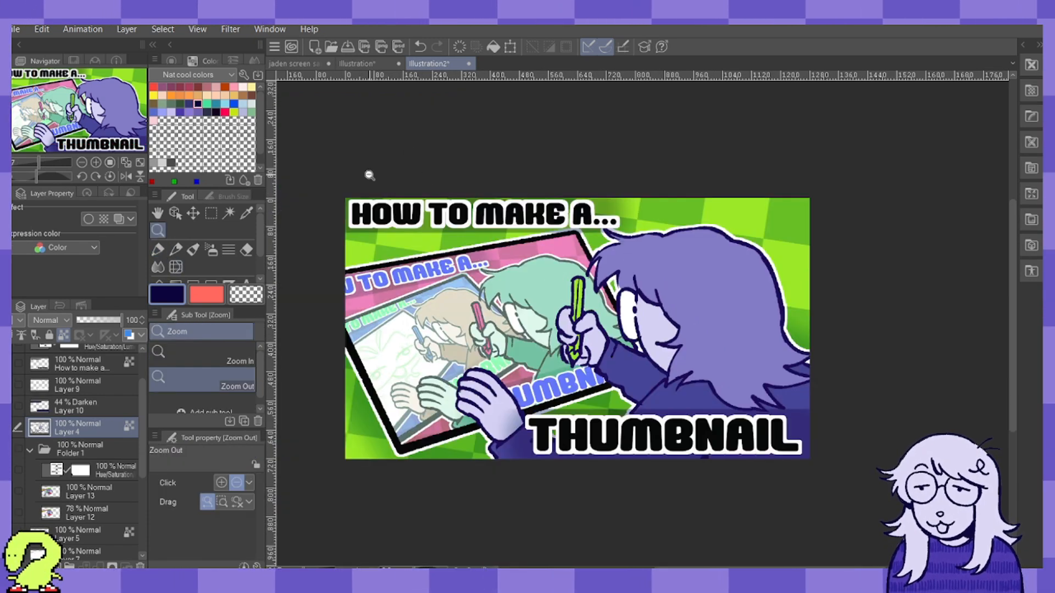
left_click_drag(369, 175, 367, 191)
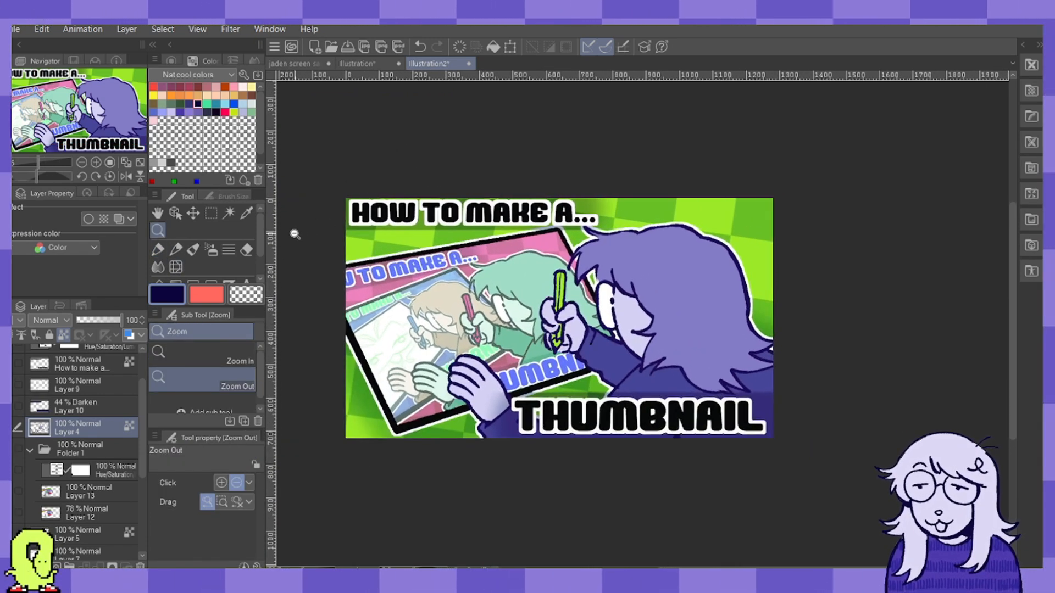
left_click_drag(395, 378, 358, 307)
left_click_drag(381, 179, 459, 134)
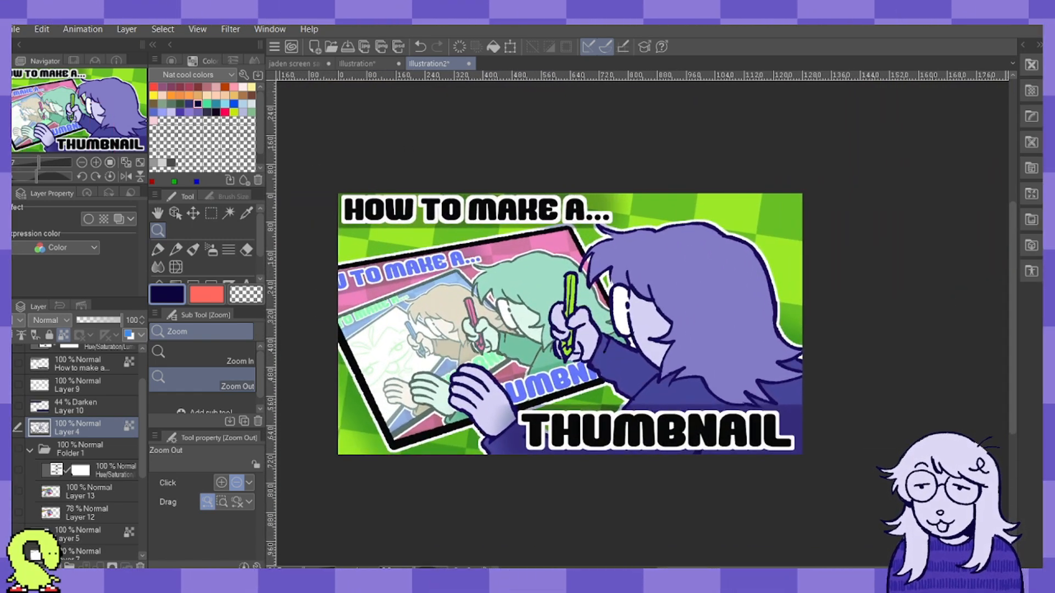